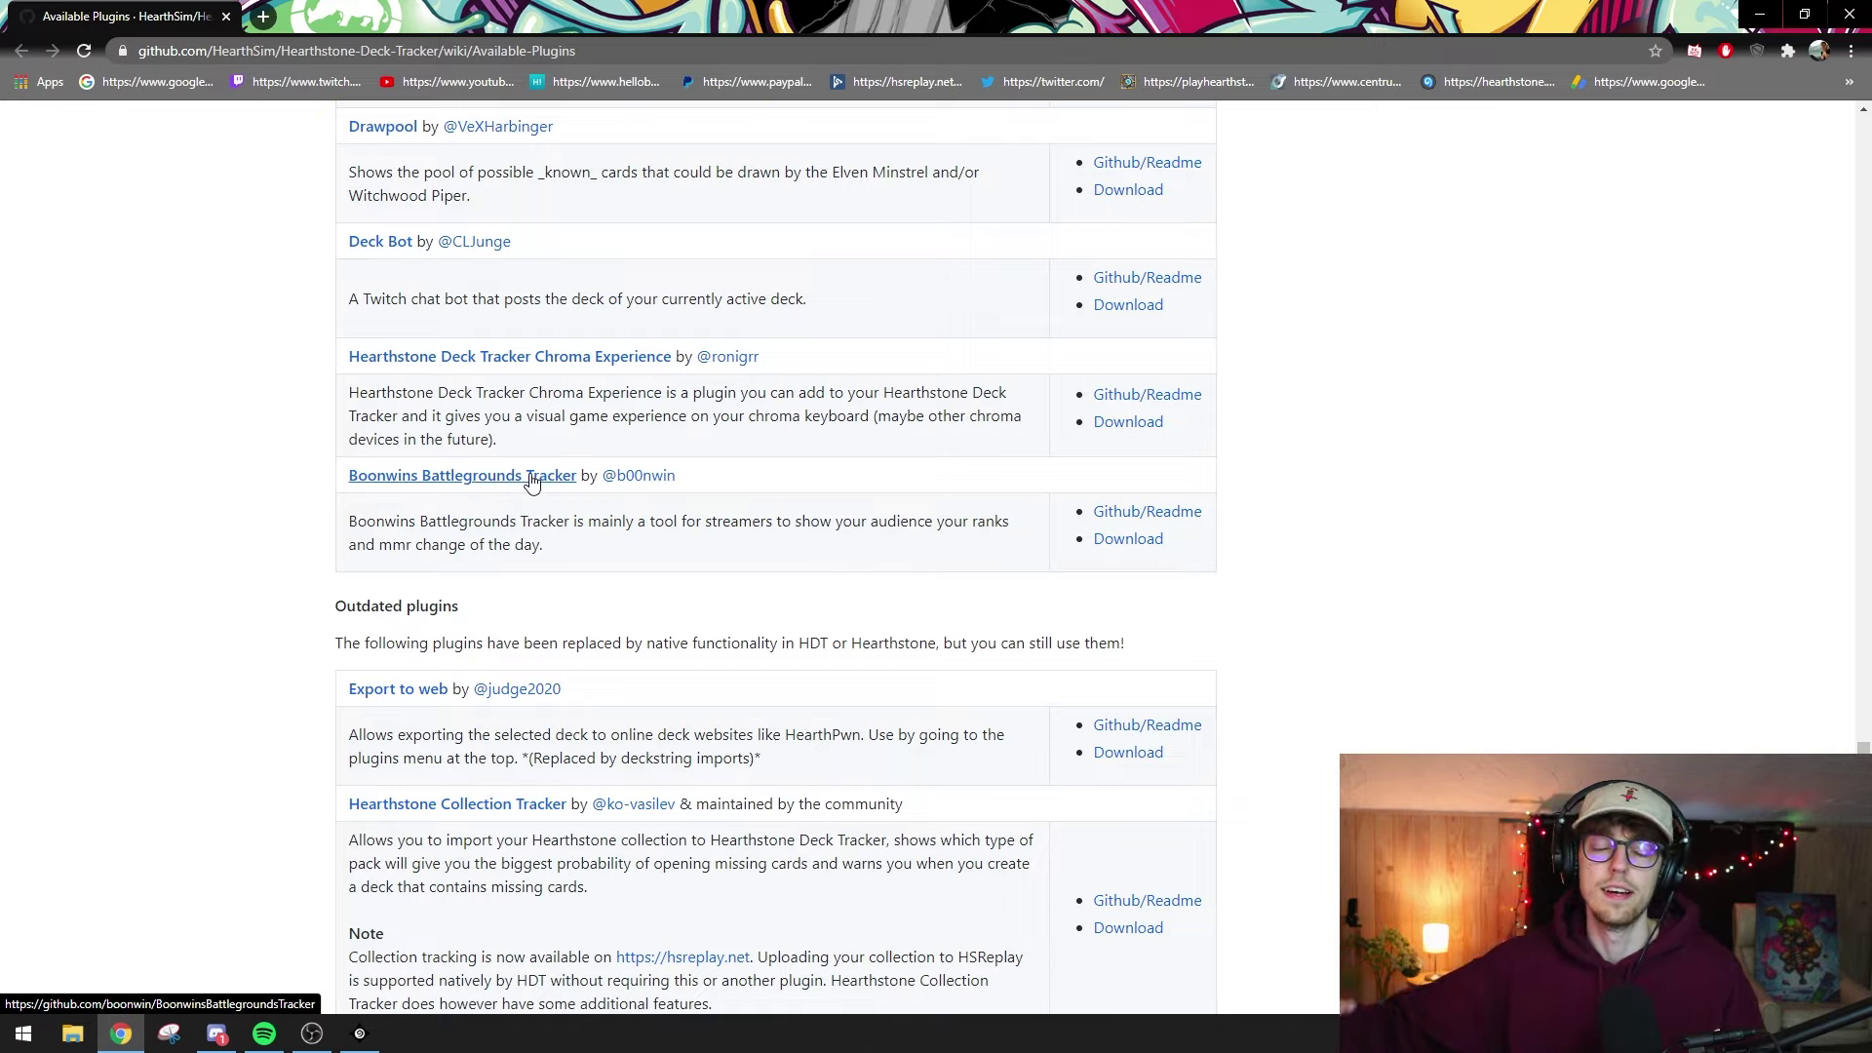
Step: Open the Boonwins Battlegrounds Tracker repository from the available plugins list and go to its releases page
{"action": "scroll", "coordinate": [531, 480], "scroll_direction": "up", "scroll_amount": 1}
{"action": "left_click", "coordinate": [547, 582]}
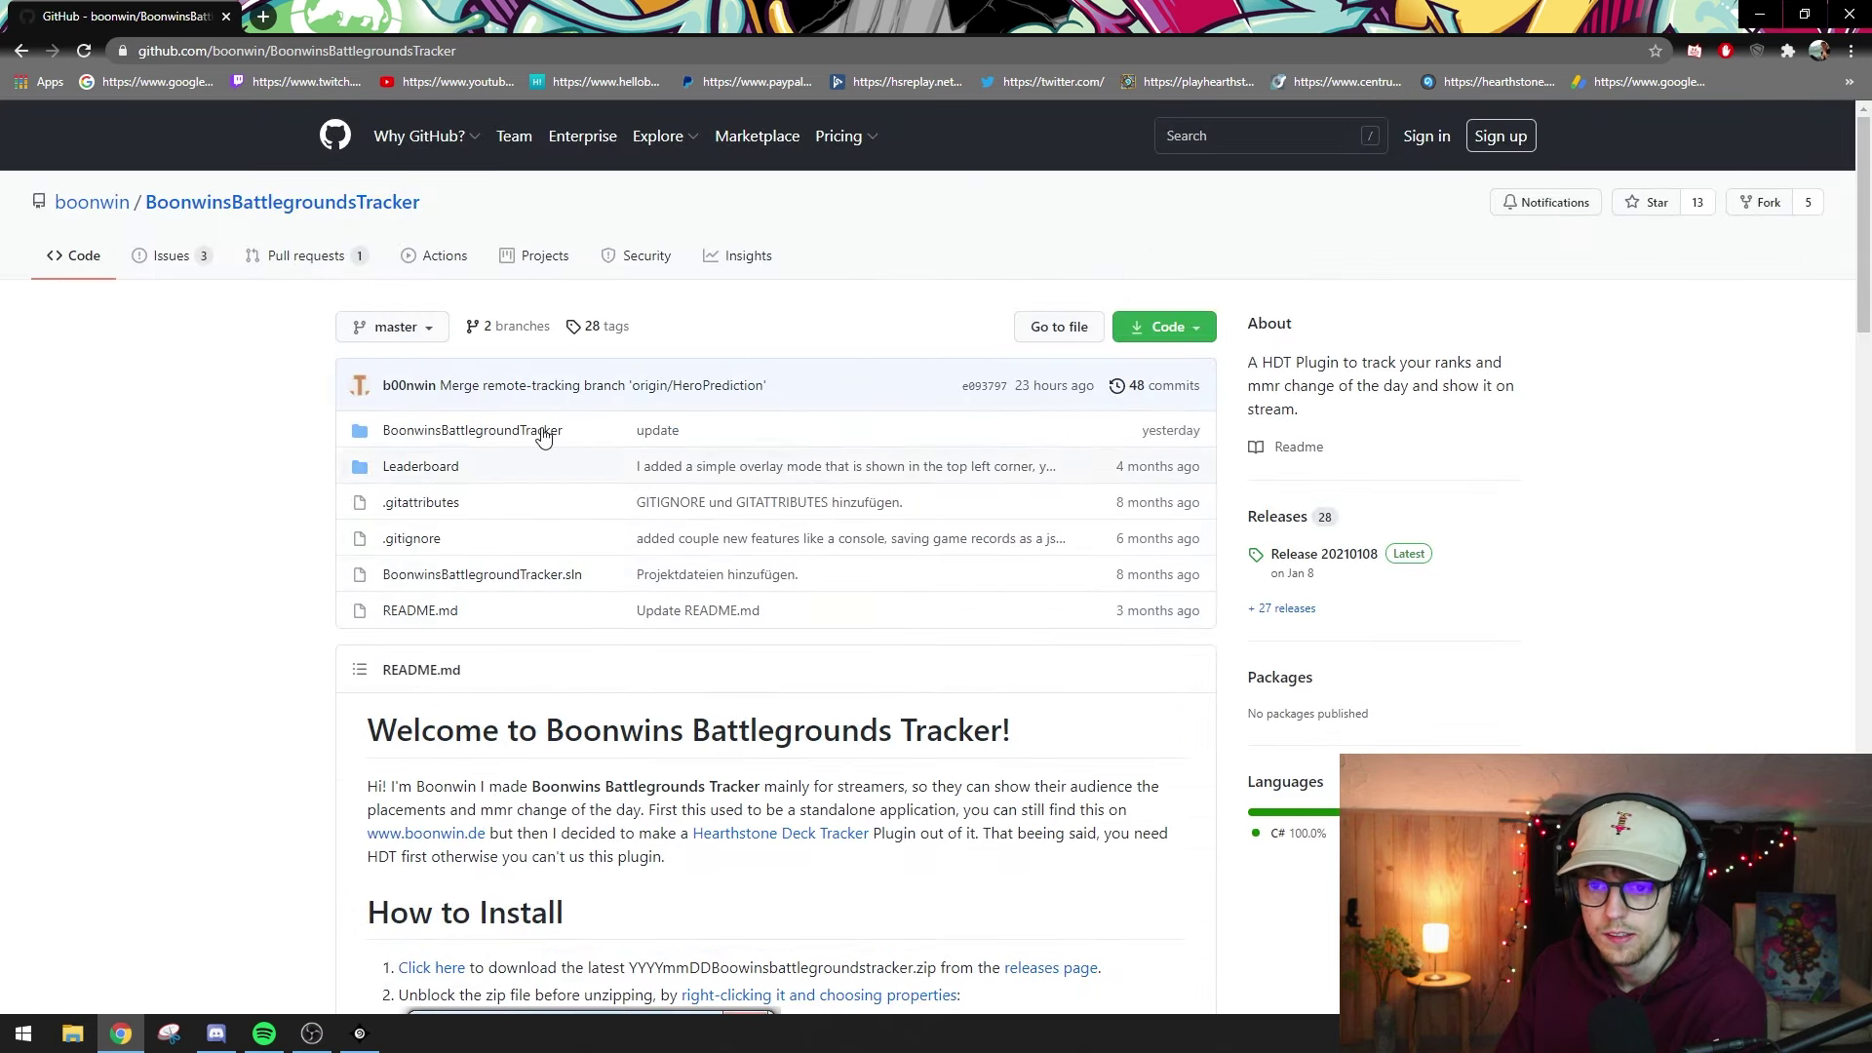
{"action": "scroll", "coordinate": [738, 643], "scroll_direction": "down", "scroll_amount": 3}
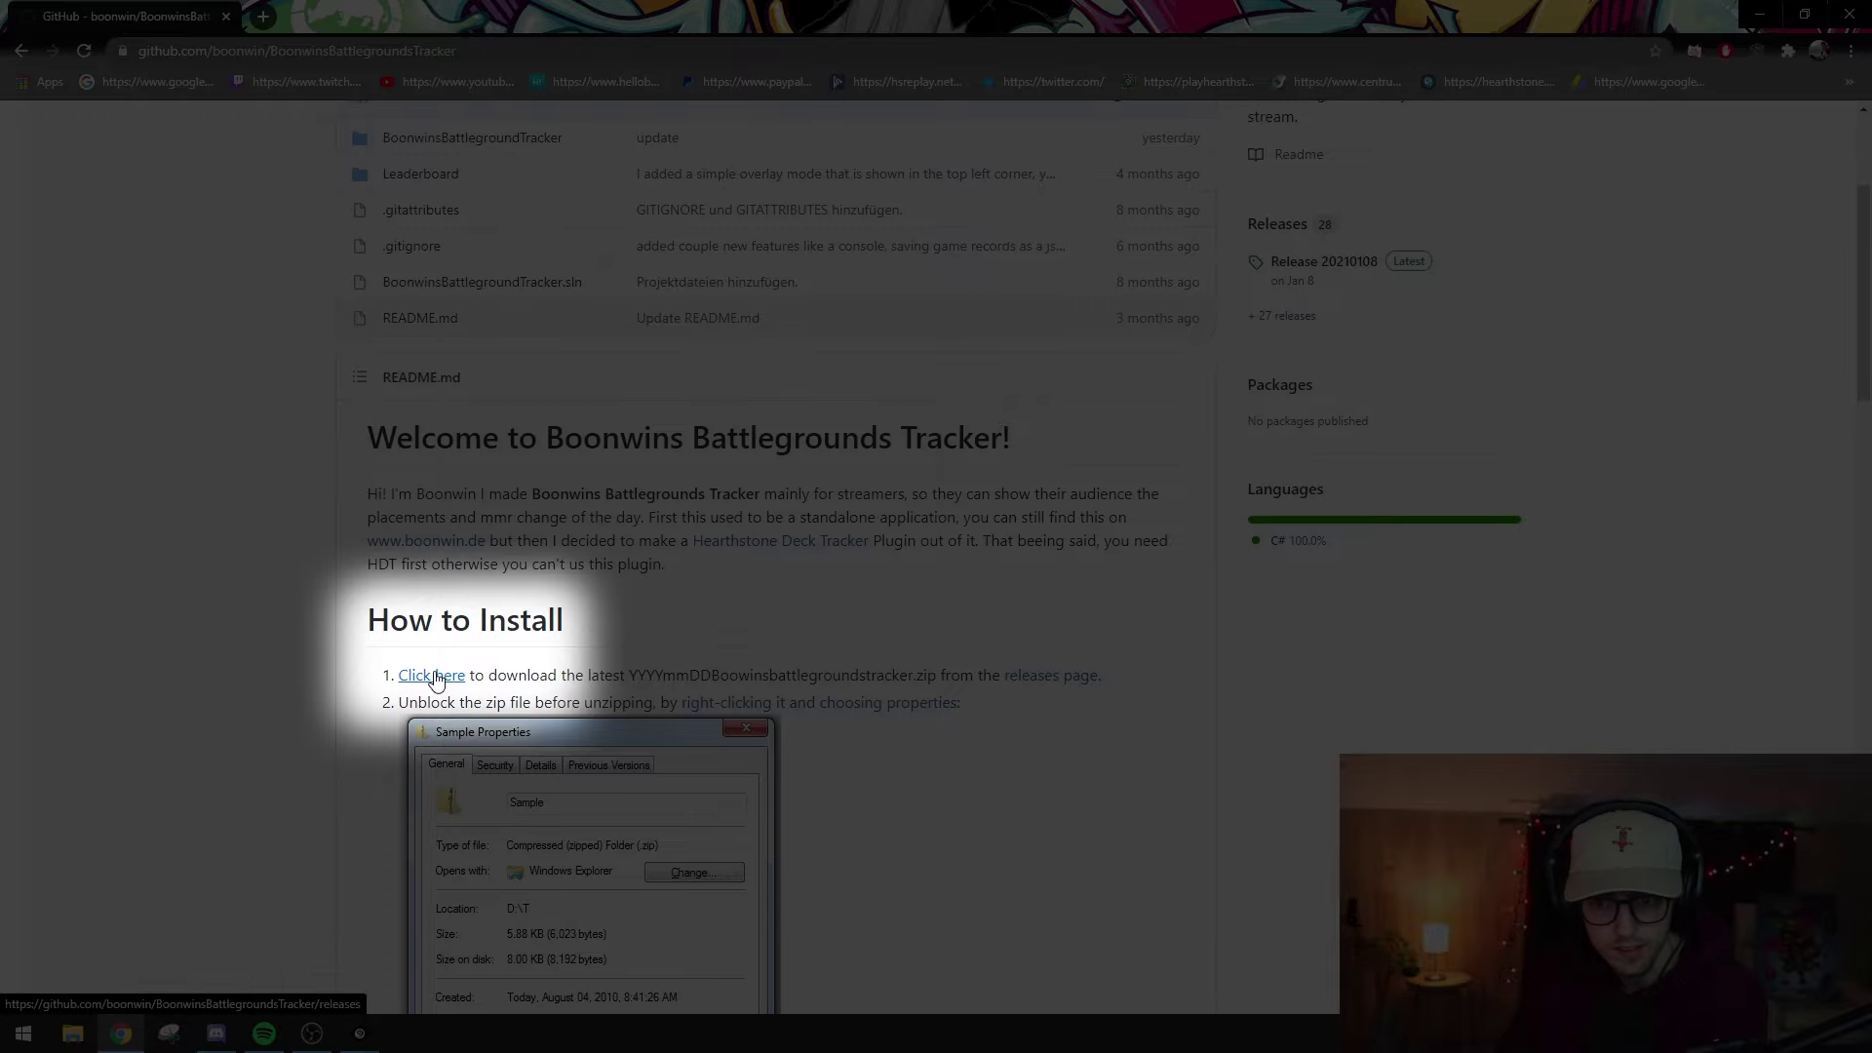
{"action": "left_click", "coordinate": [441, 682]}
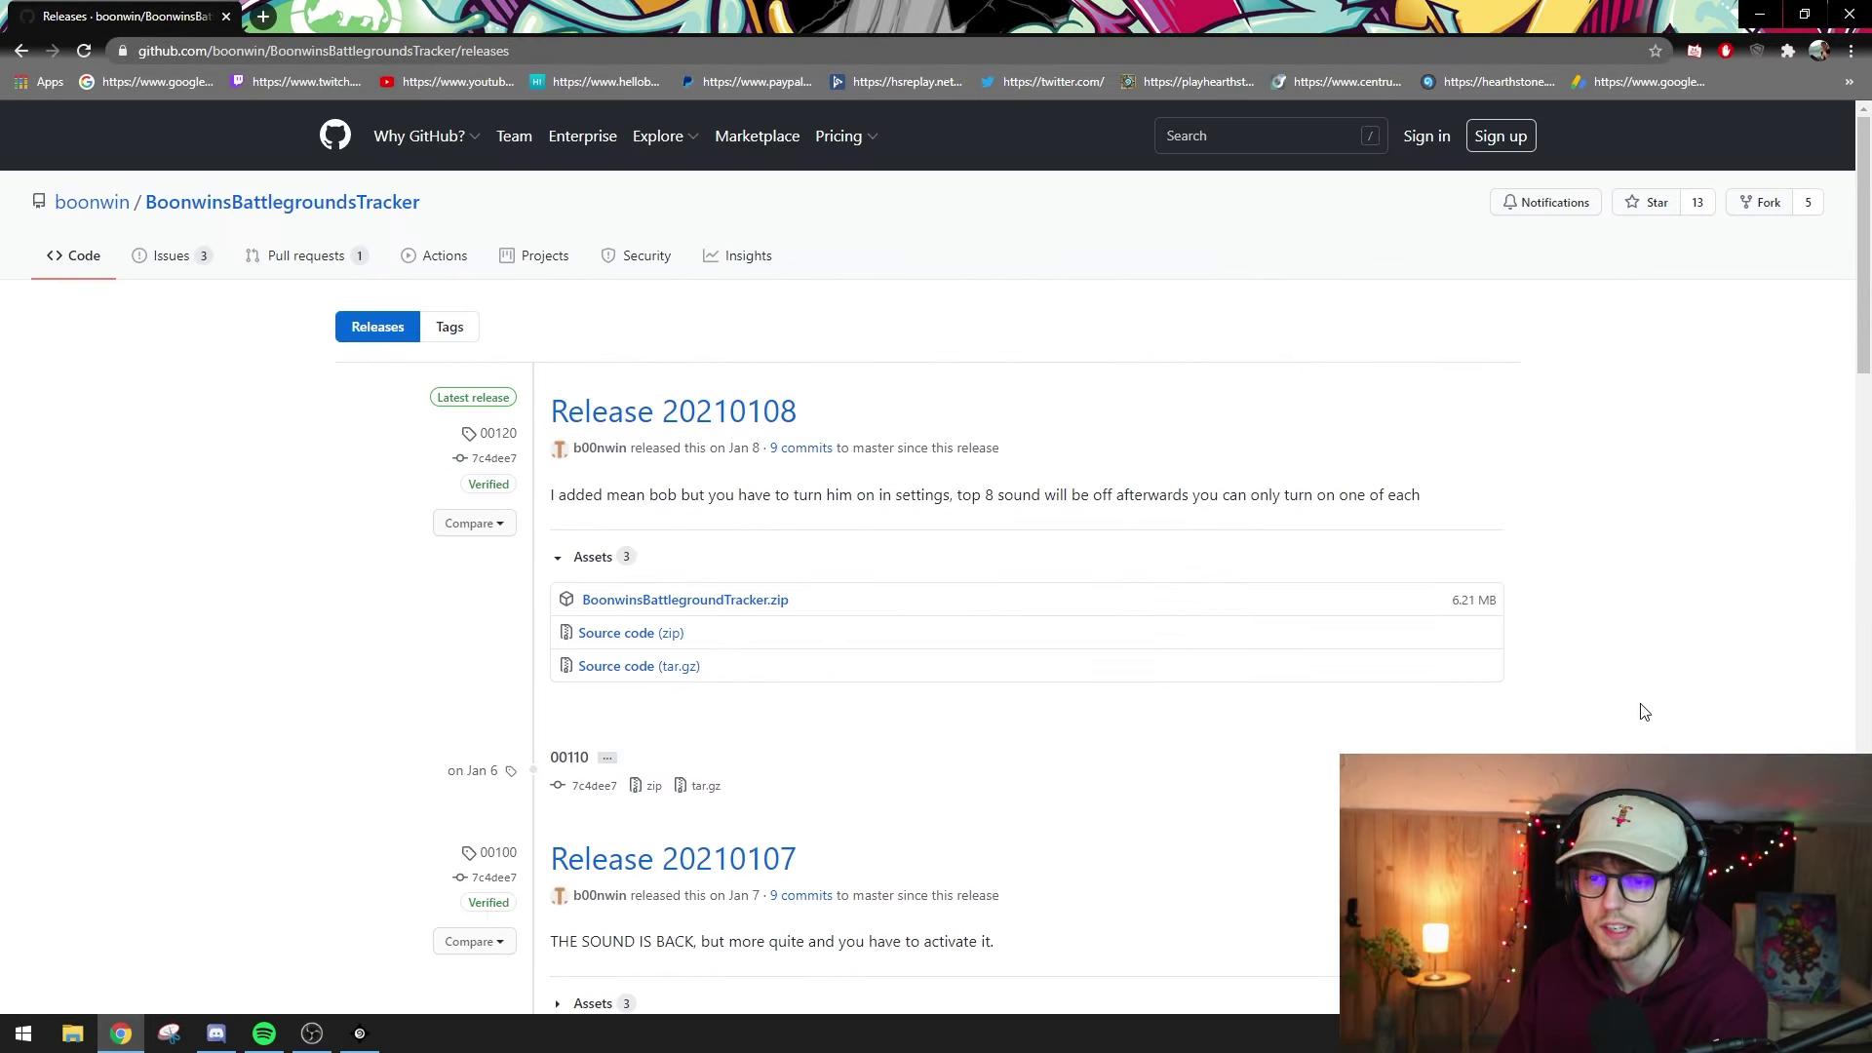
Step: Download BoonwinsBattlegroundTracker.zip from Release 20210108 and locate the downloaded file
{"action": "scroll", "coordinate": [1078, 605], "scroll_direction": "down", "scroll_amount": 10}
{"action": "scroll", "coordinate": [1220, 660], "scroll_direction": "up", "scroll_amount": 10}
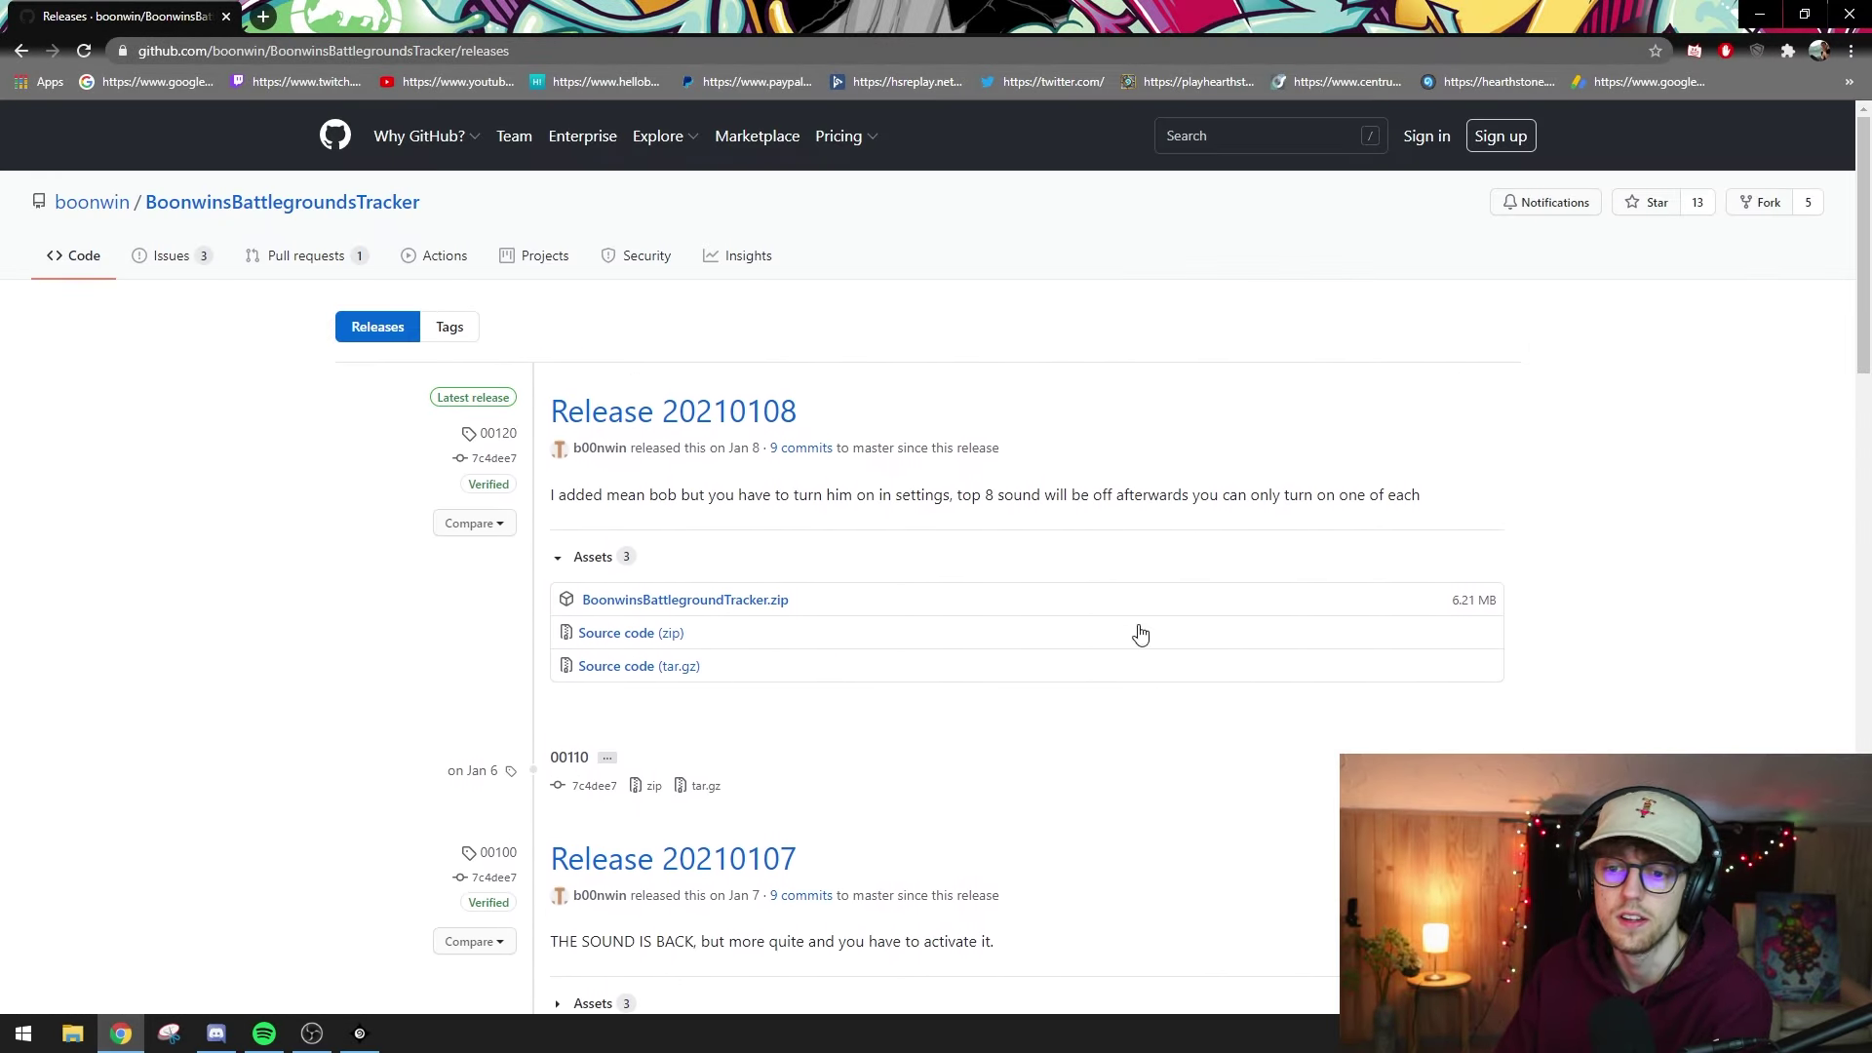
{"action": "left_click", "coordinate": [650, 601]}
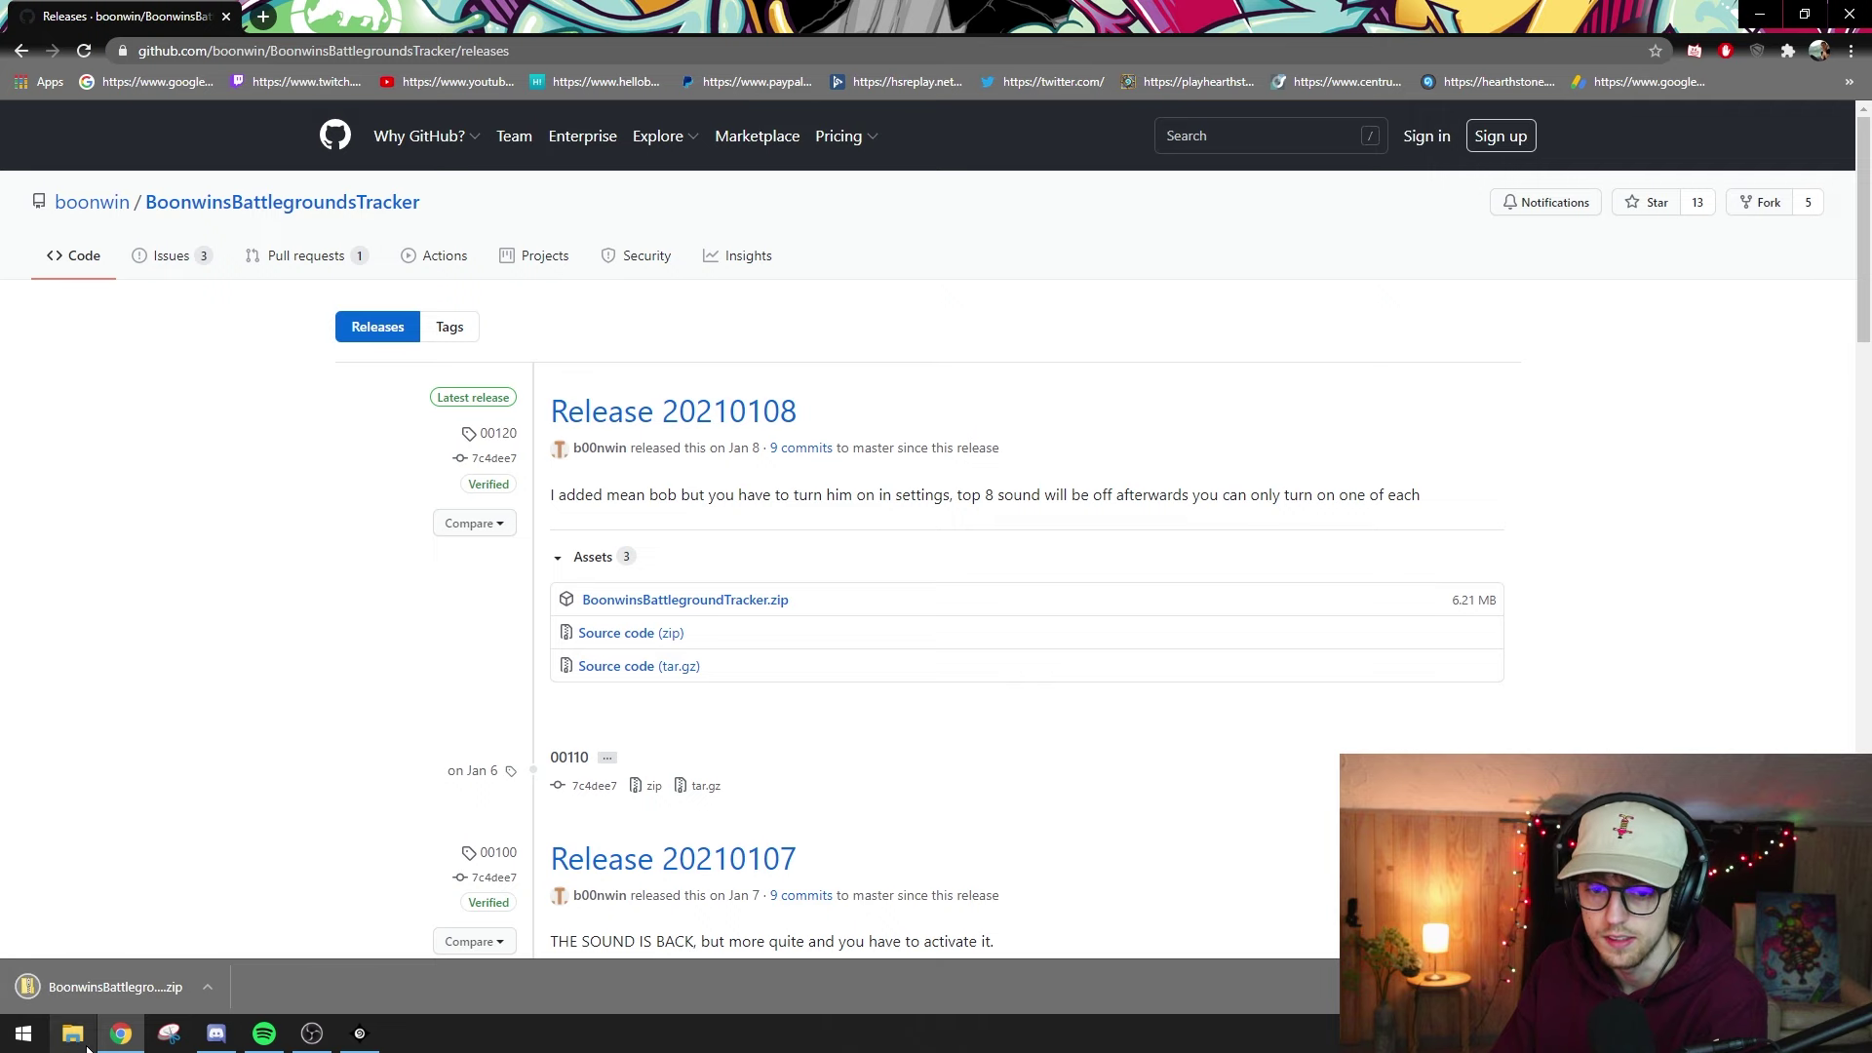
{"action": "left_click", "coordinate": [208, 990]}
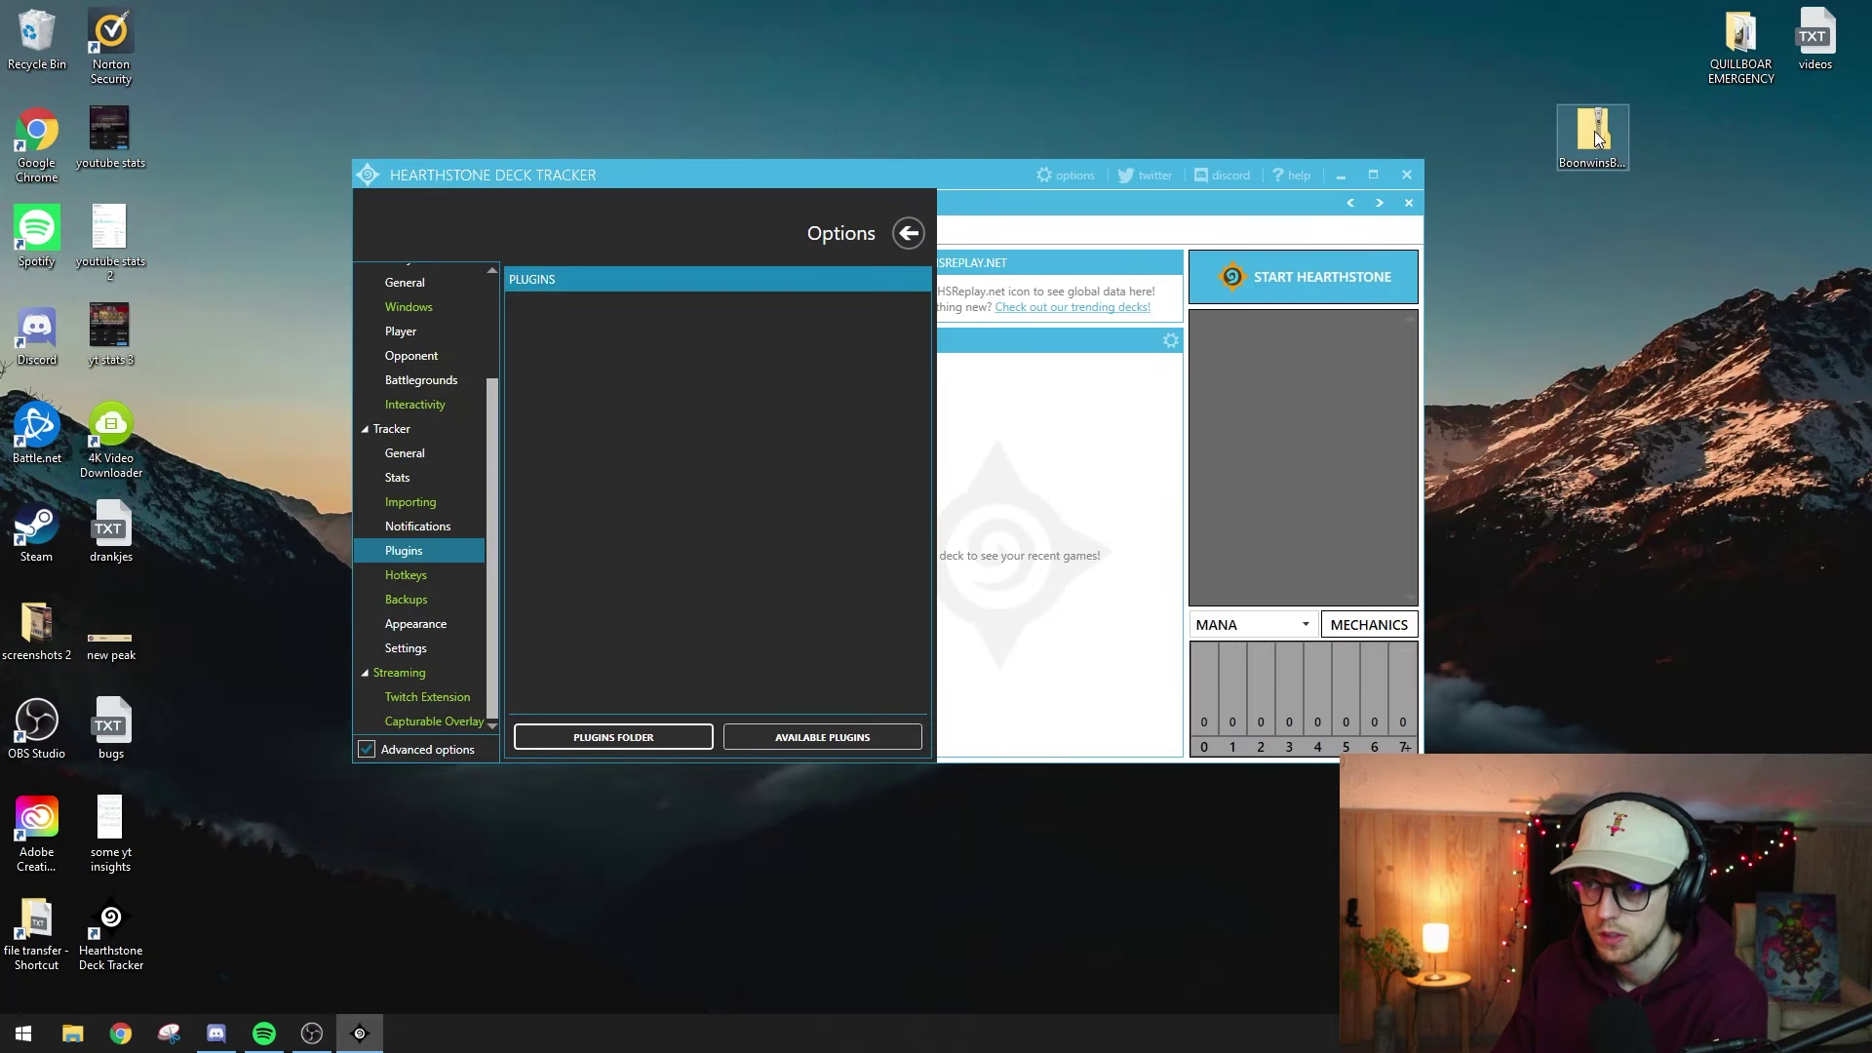
Step: Unblock the BoonwinsBattlegroundTracker zip file on the desktop through its file properties and apply the change
{"action": "right_click", "coordinate": [1535, 137]}
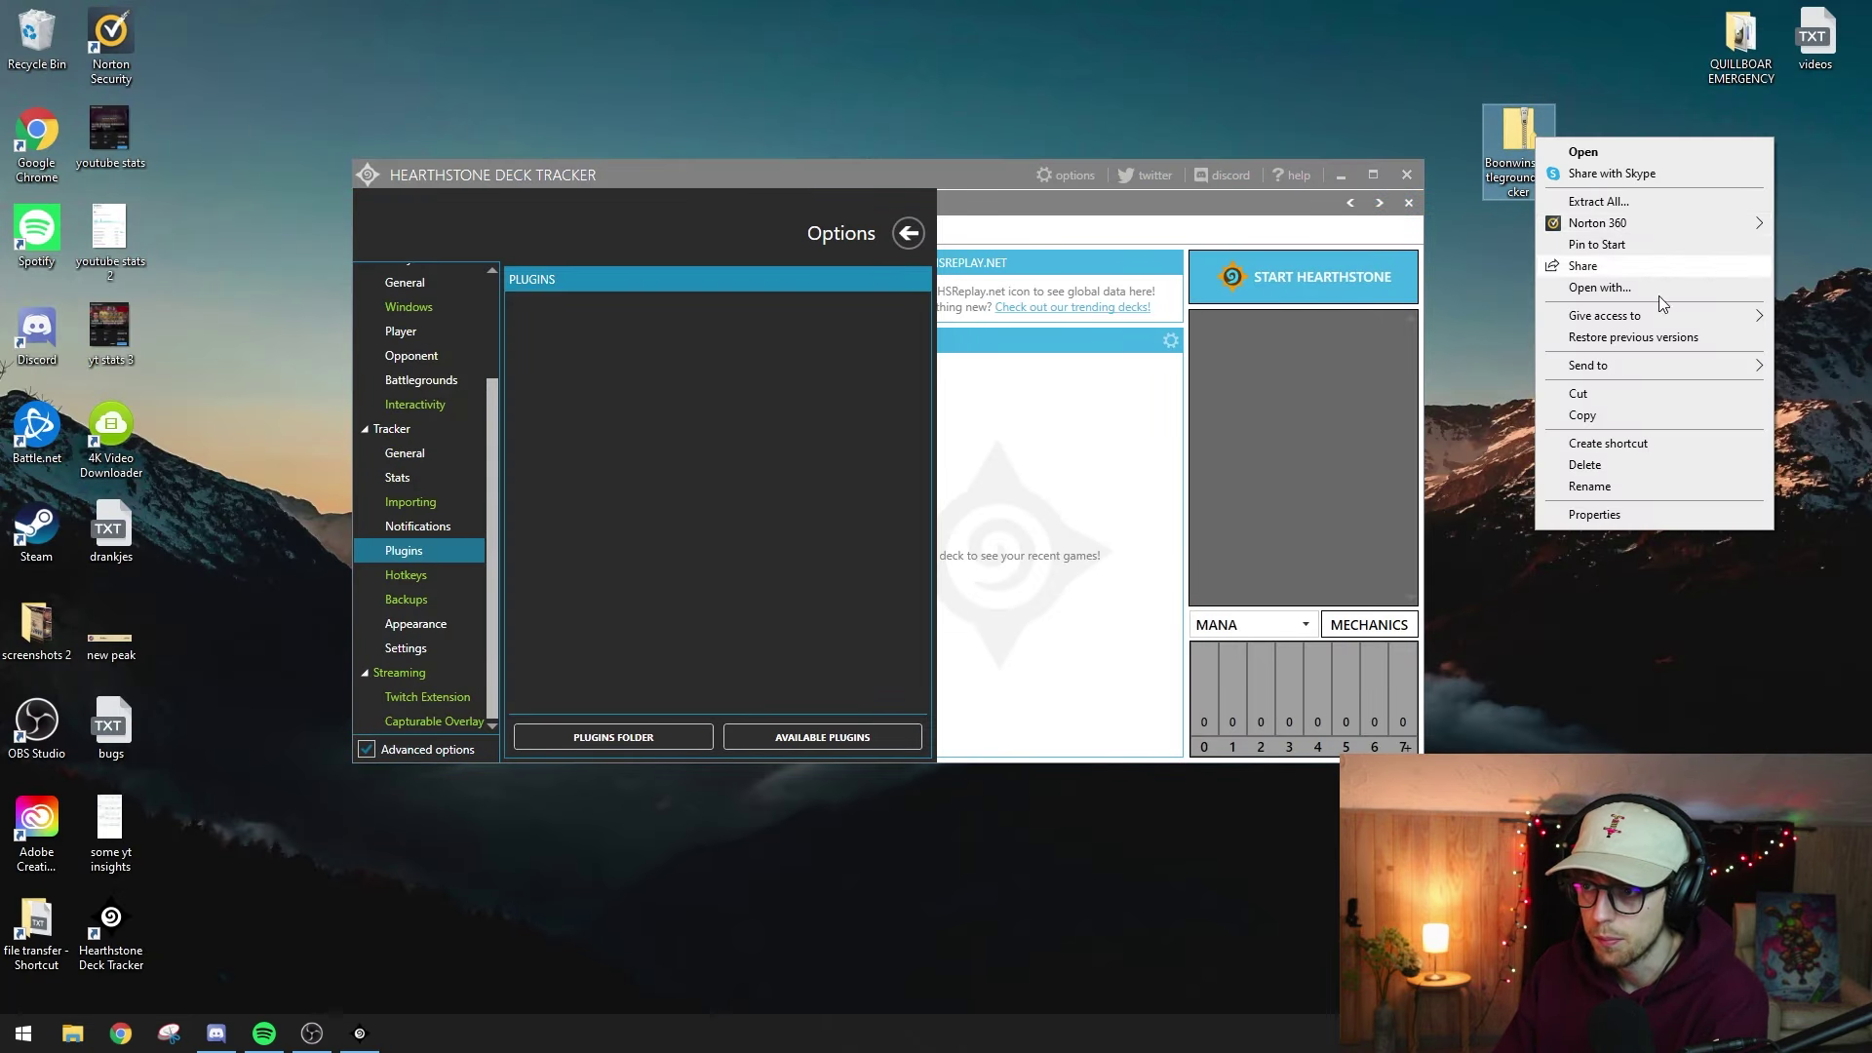
{"action": "left_click", "coordinate": [1637, 523]}
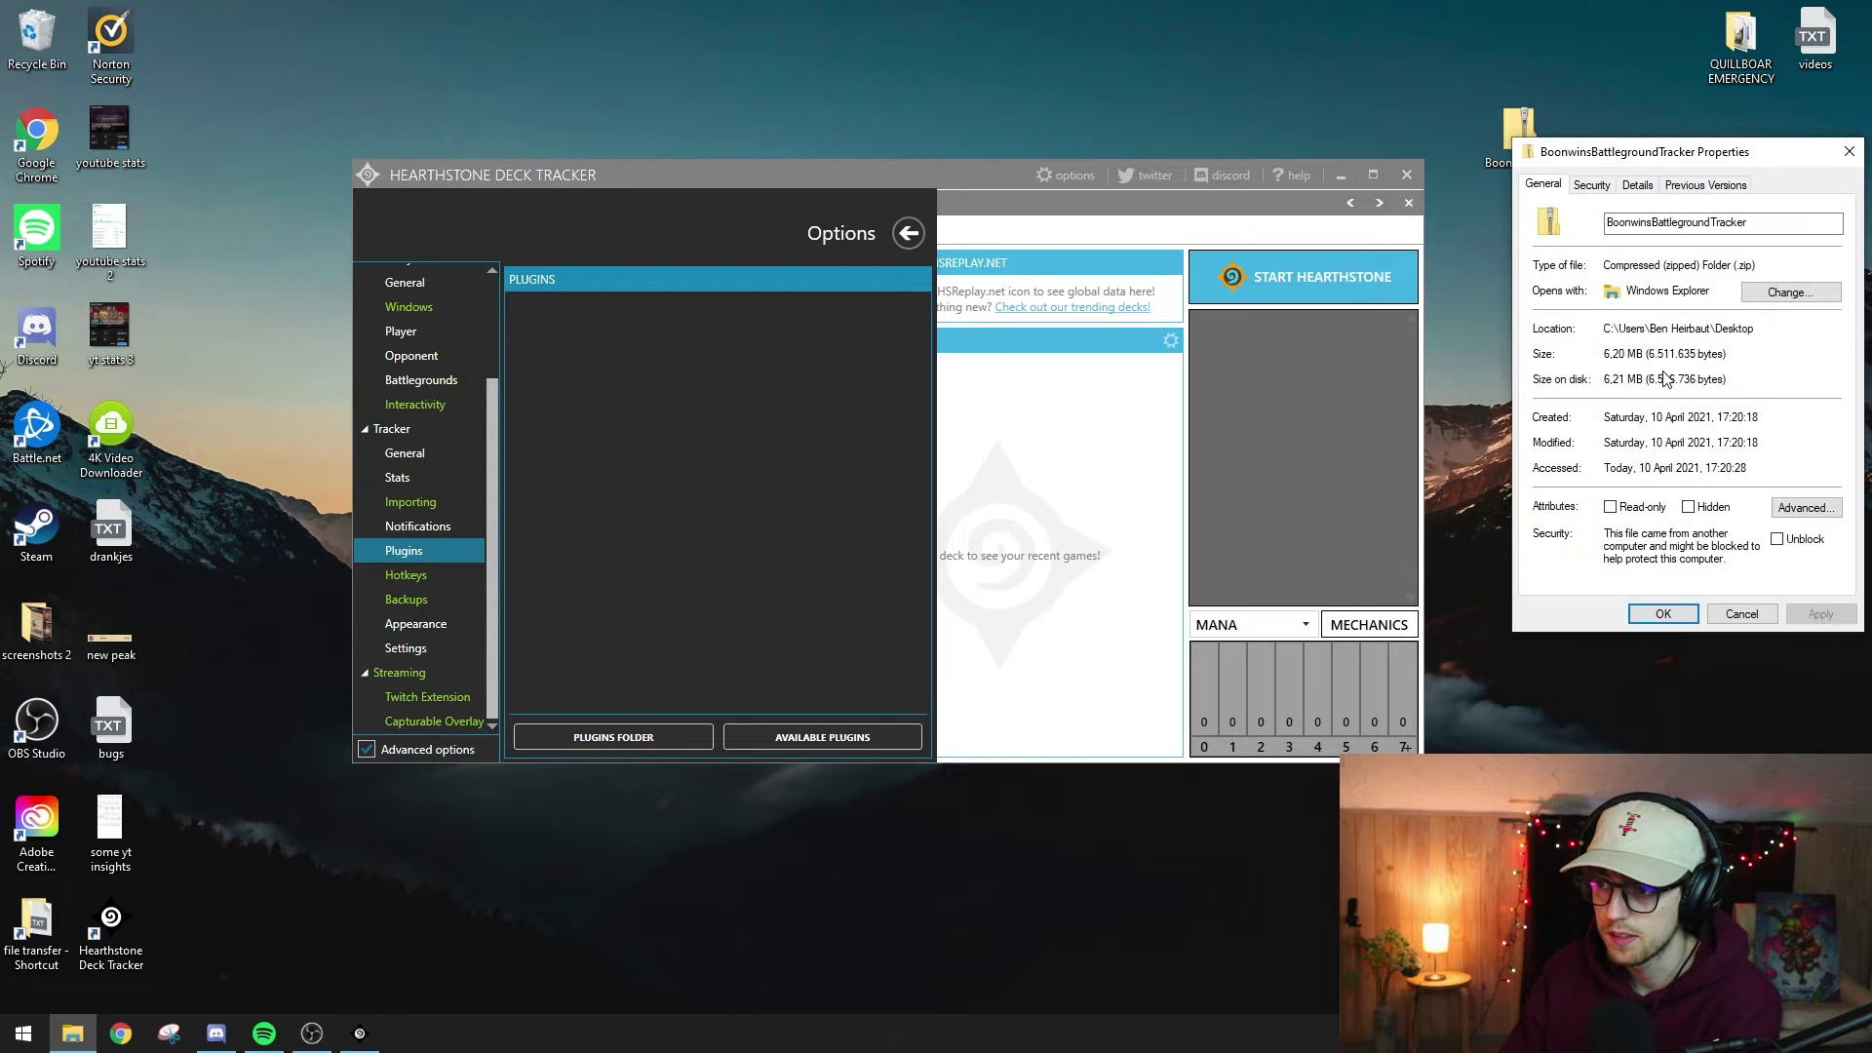
{"action": "left_click_drag", "start_coordinate": [1717, 165], "coordinate": [902, 249]}
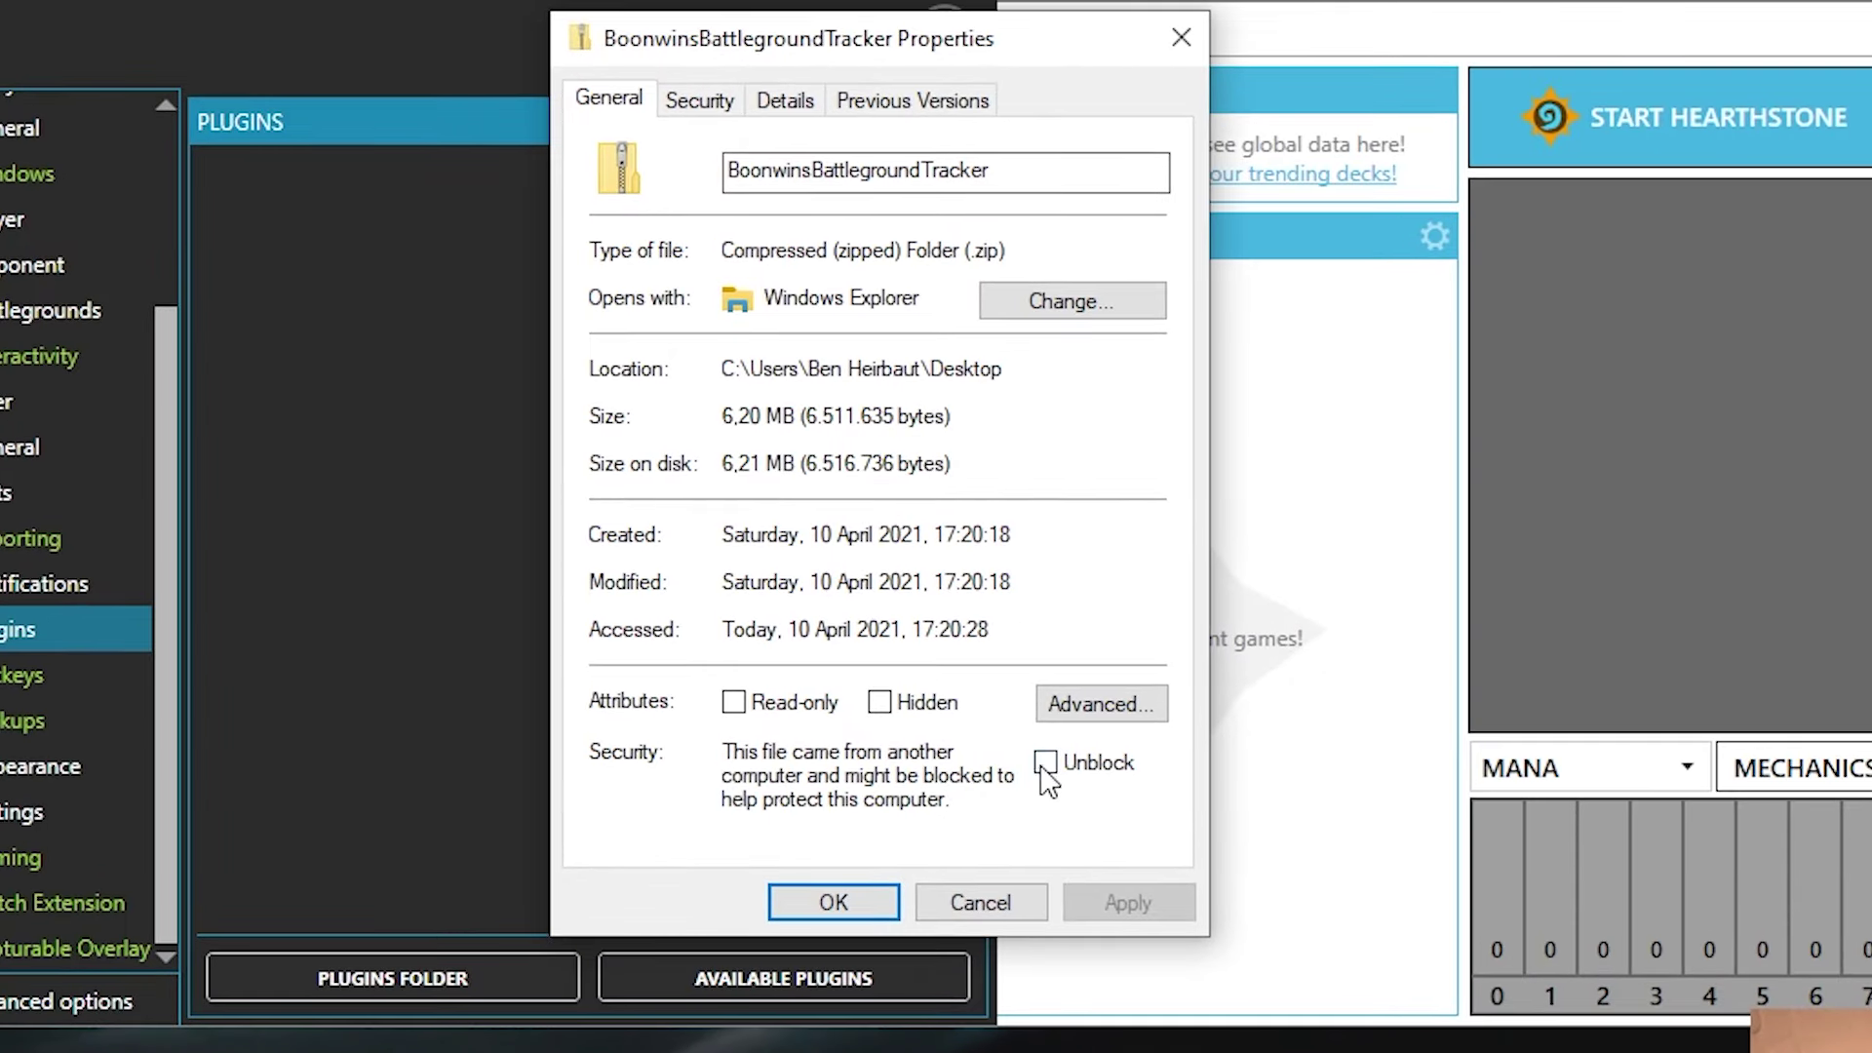
{"action": "left_click", "coordinate": [1121, 899]}
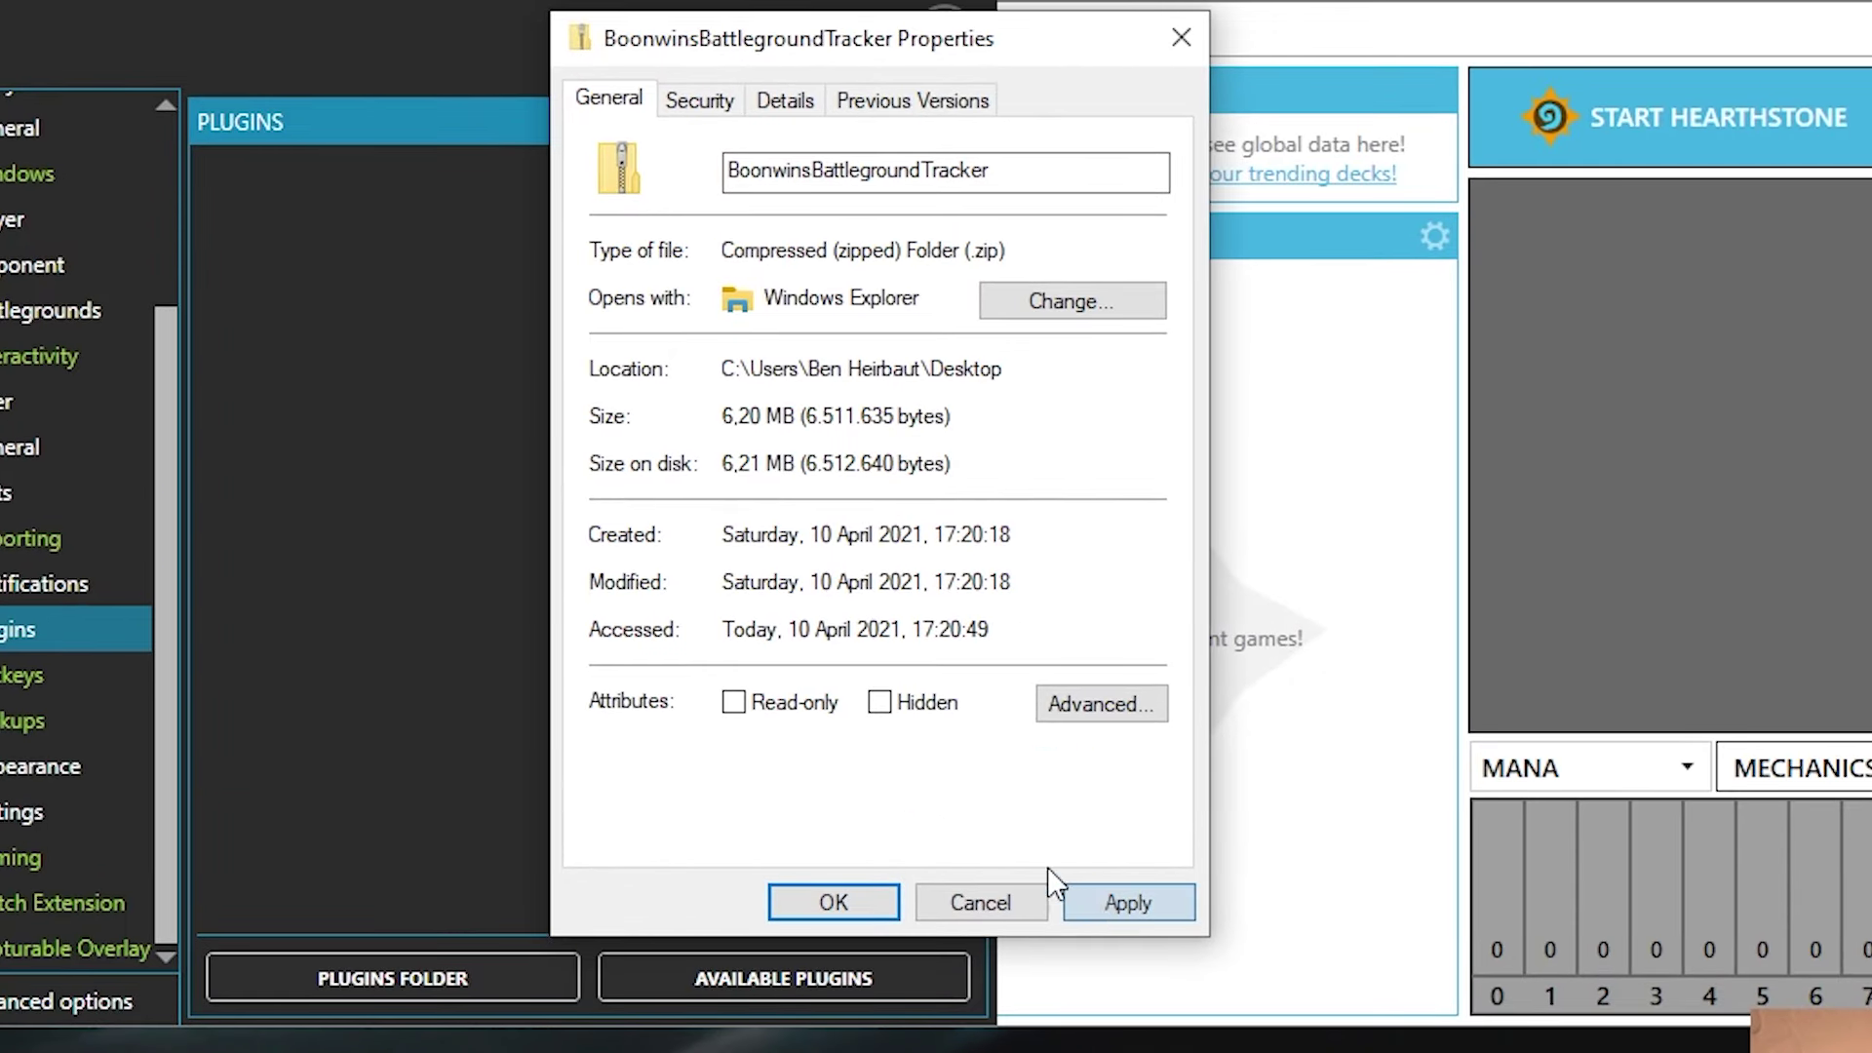
{"action": "left_click", "coordinate": [832, 899]}
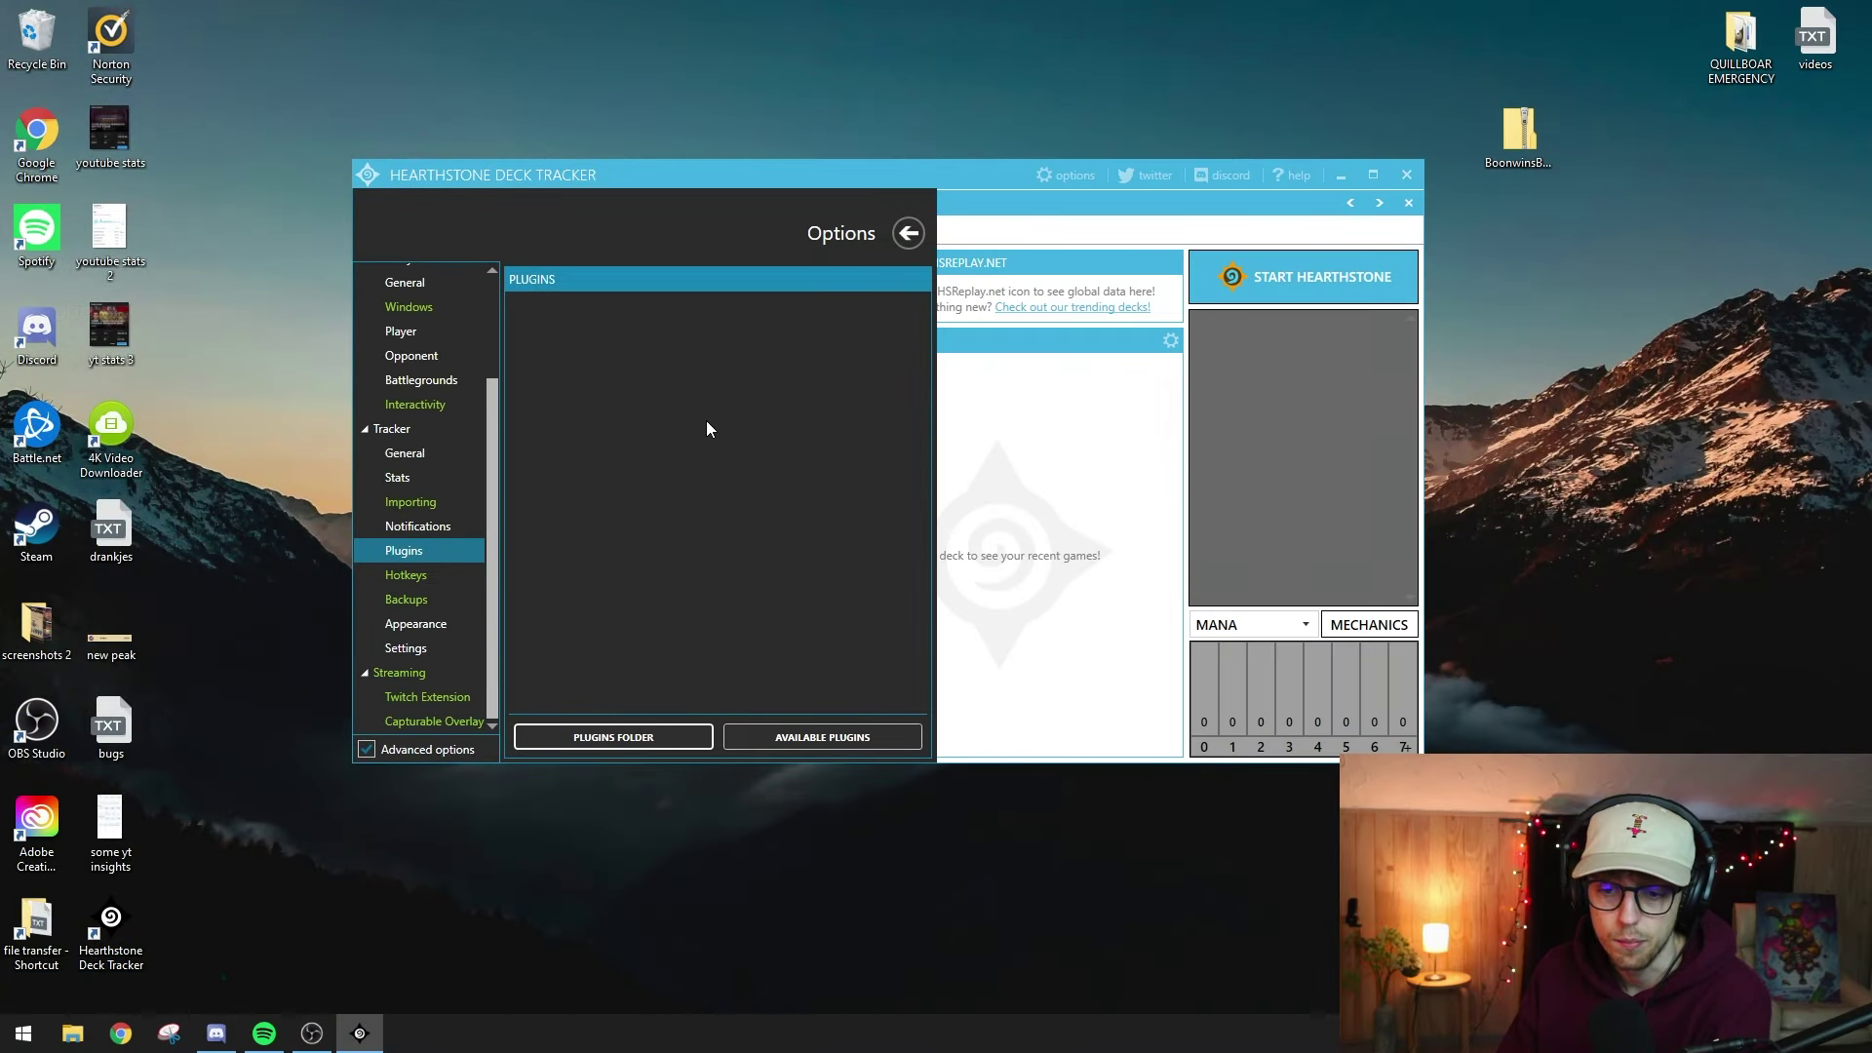
Step: Open the Plugins folder of Hearthstone Deck Tracker, copy its folder path and close the folder
{"action": "left_click", "coordinate": [650, 739]}
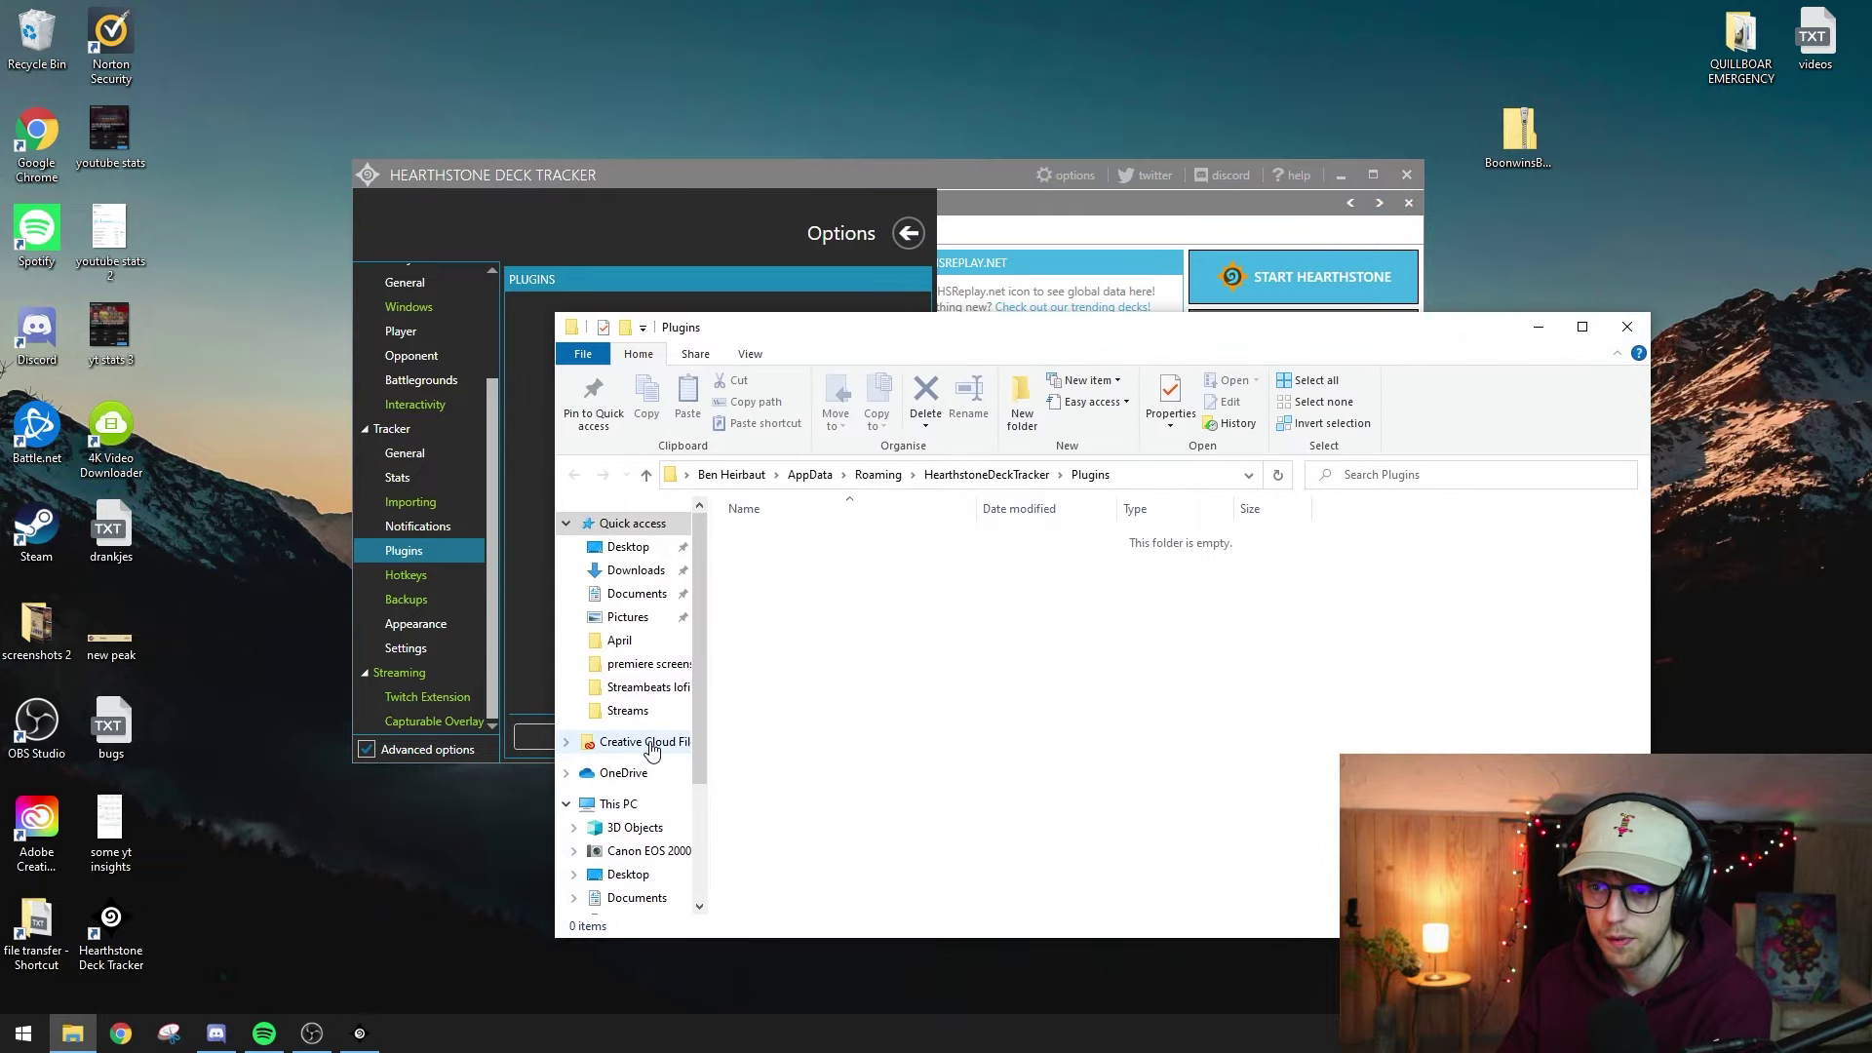
{"action": "left_click", "coordinate": [1151, 477]}
{"action": "key", "text": "ctrl+c"}
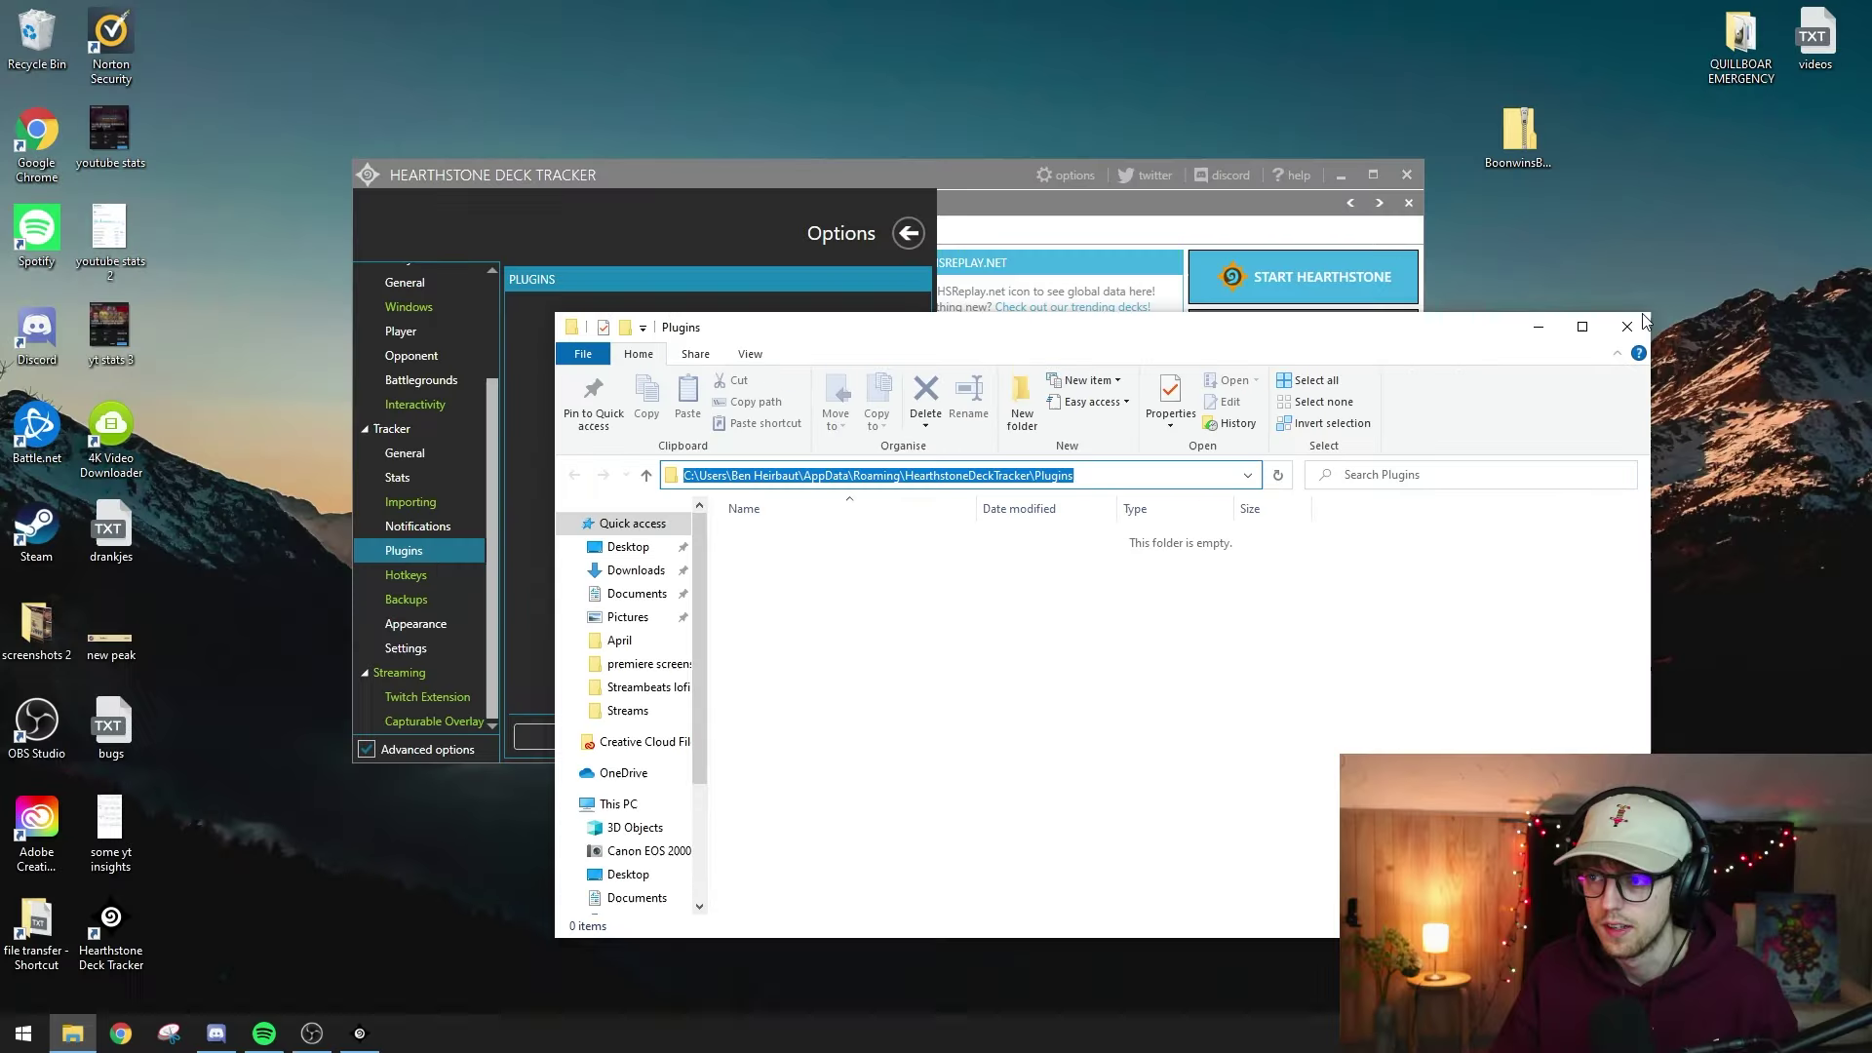
{"action": "left_click", "coordinate": [1638, 312]}
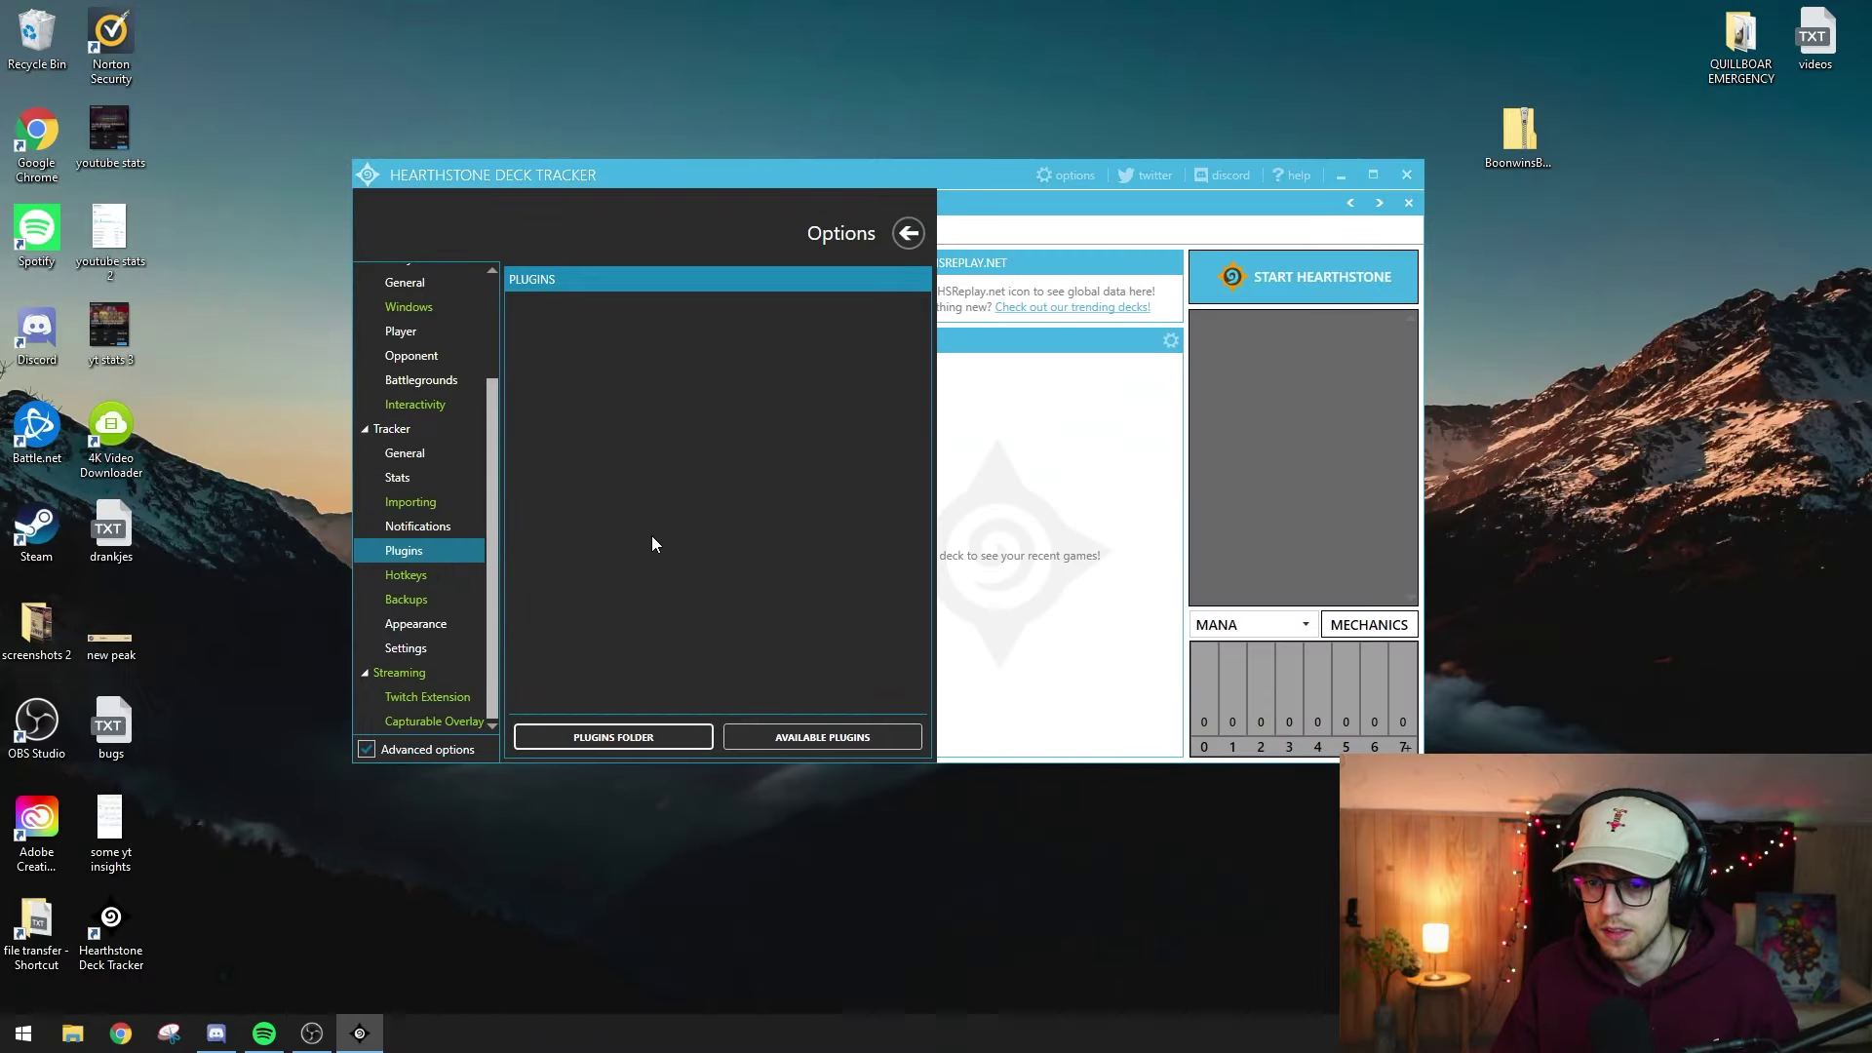
{"action": "left_click", "coordinate": [624, 738]}
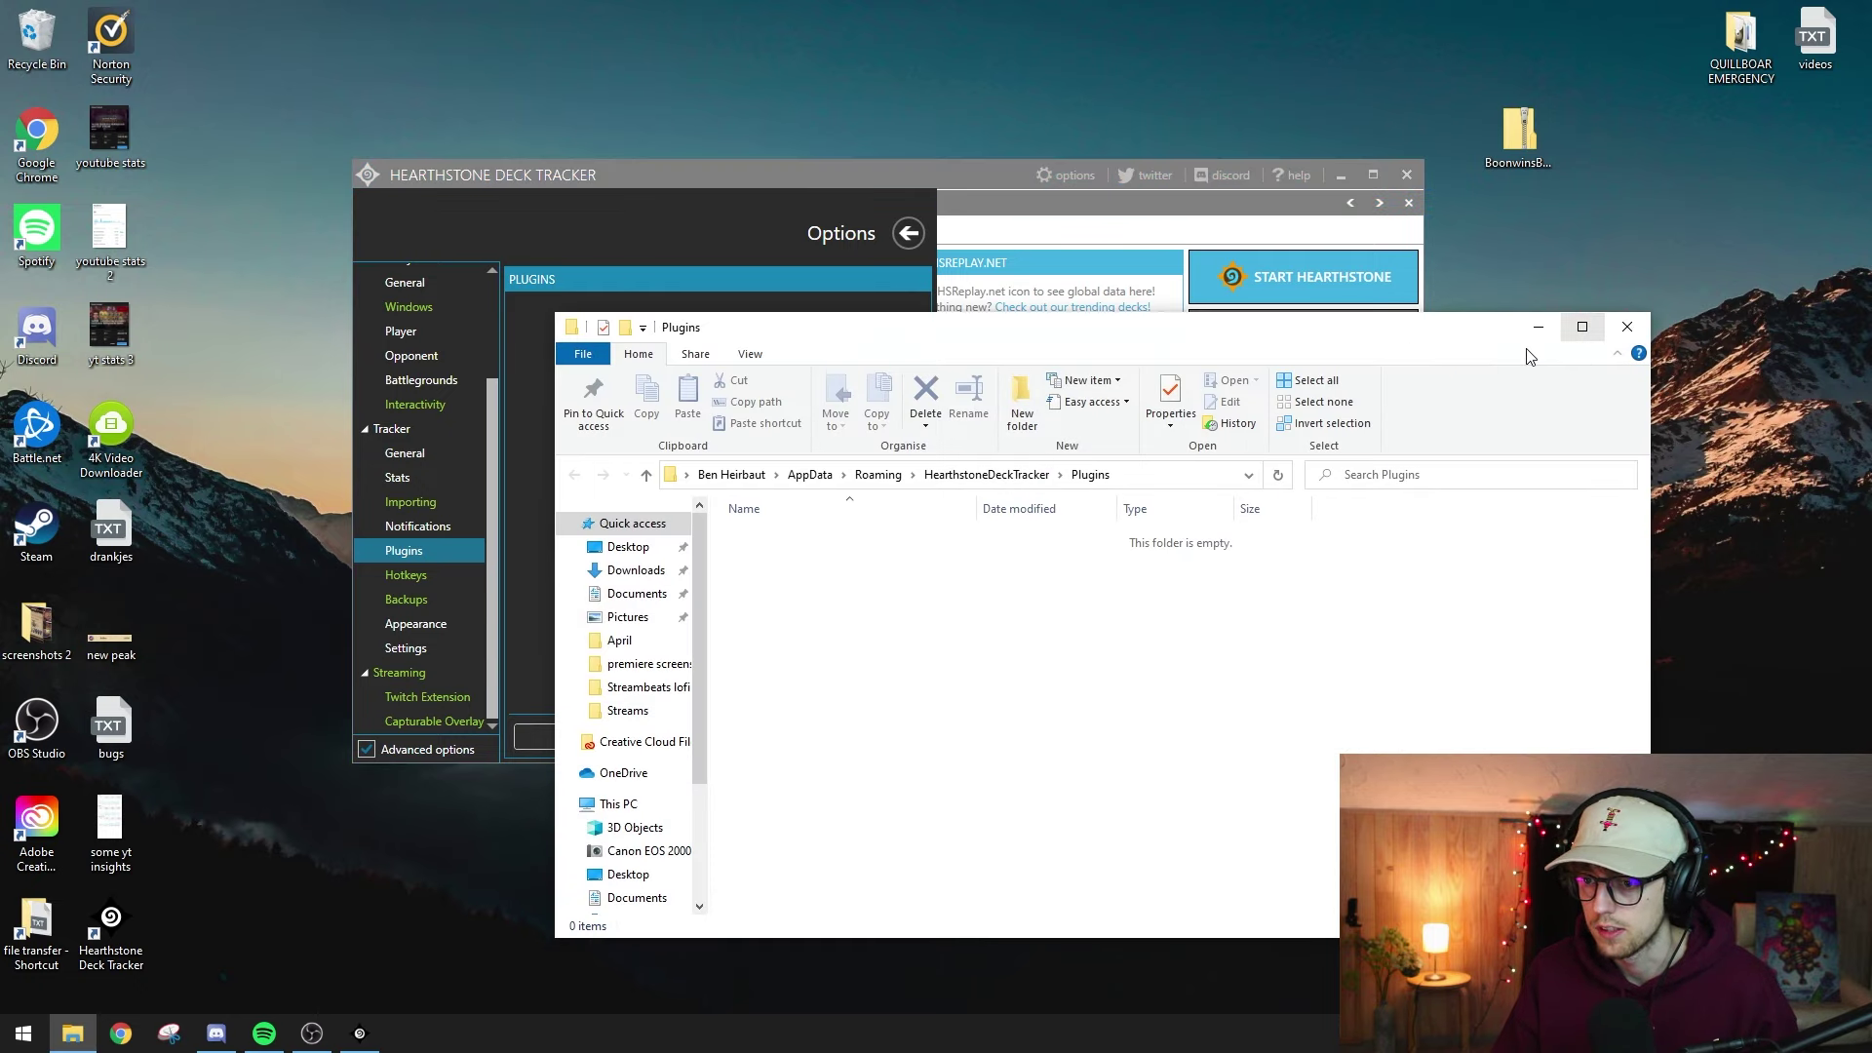
{"action": "left_click", "coordinate": [1625, 334]}
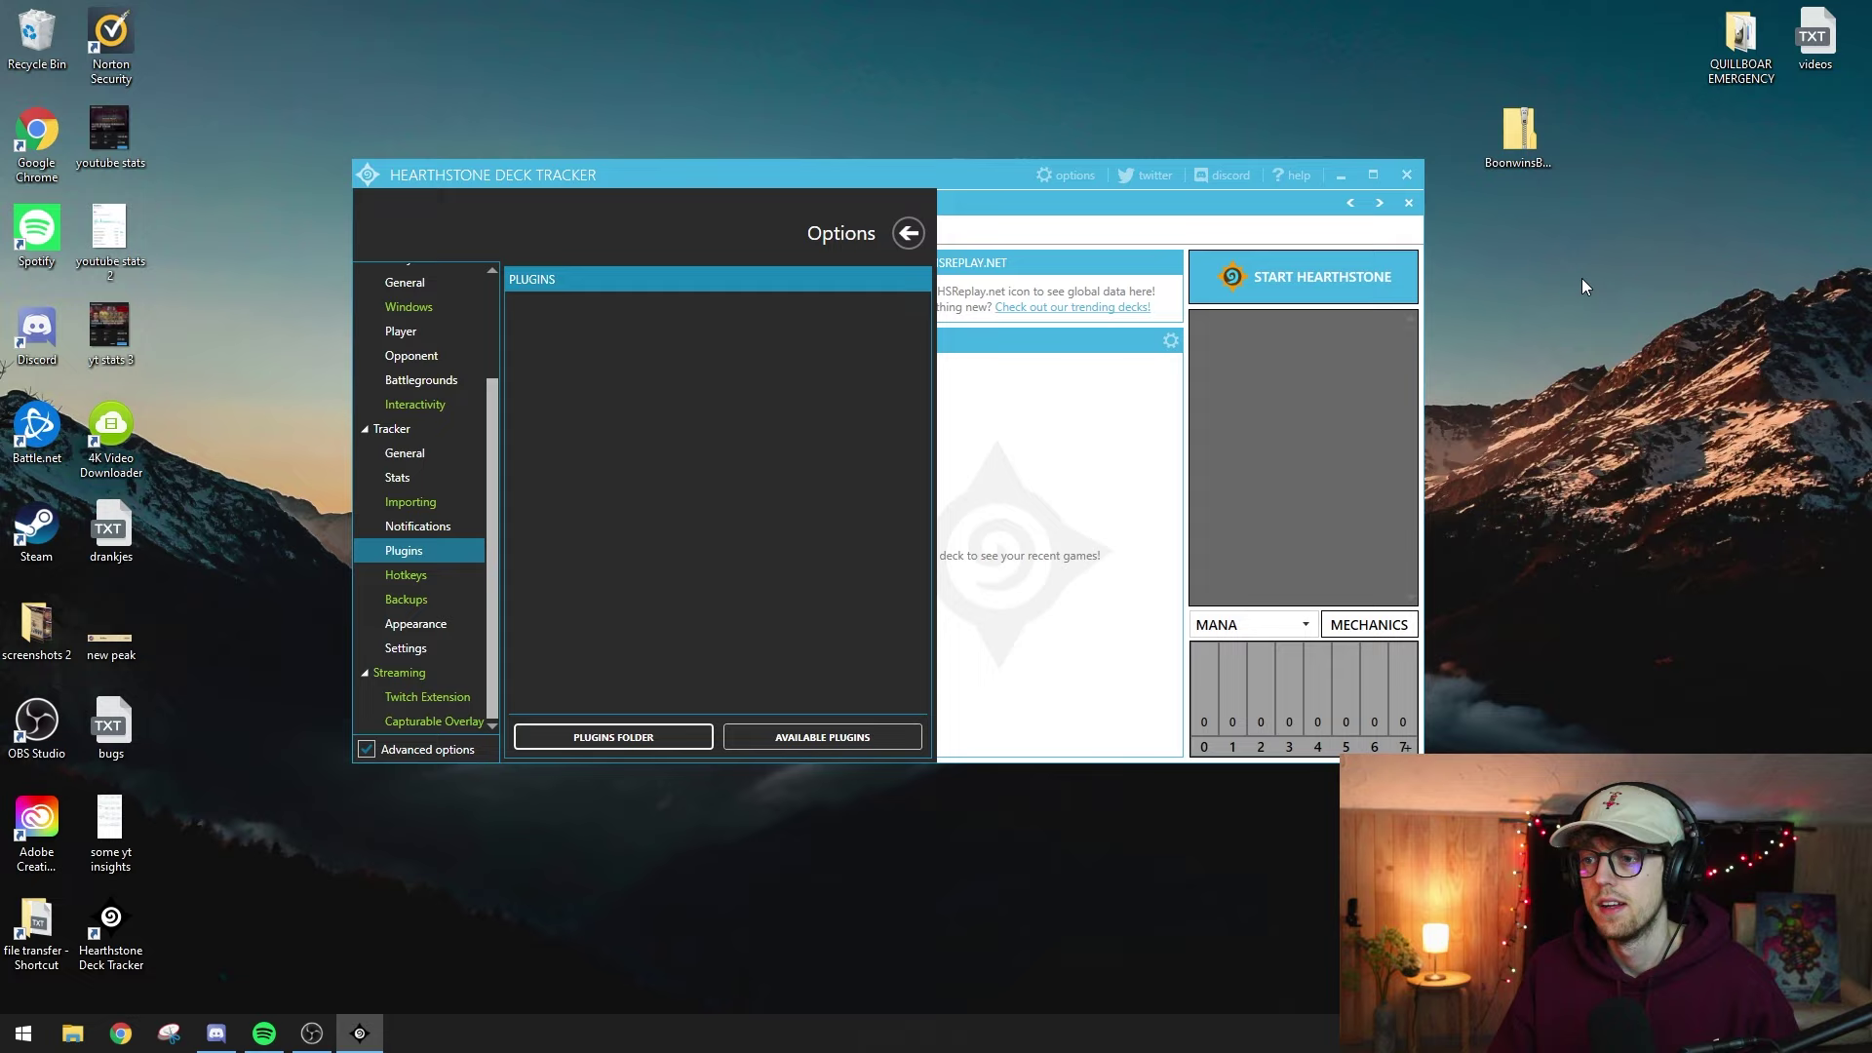
Step: Extract the BoonwinsBattlegroundTracker zip into the copied HearthstoneDeckTracker\Plugins path and close the extracted files window
{"action": "right_click", "coordinate": [1515, 144]}
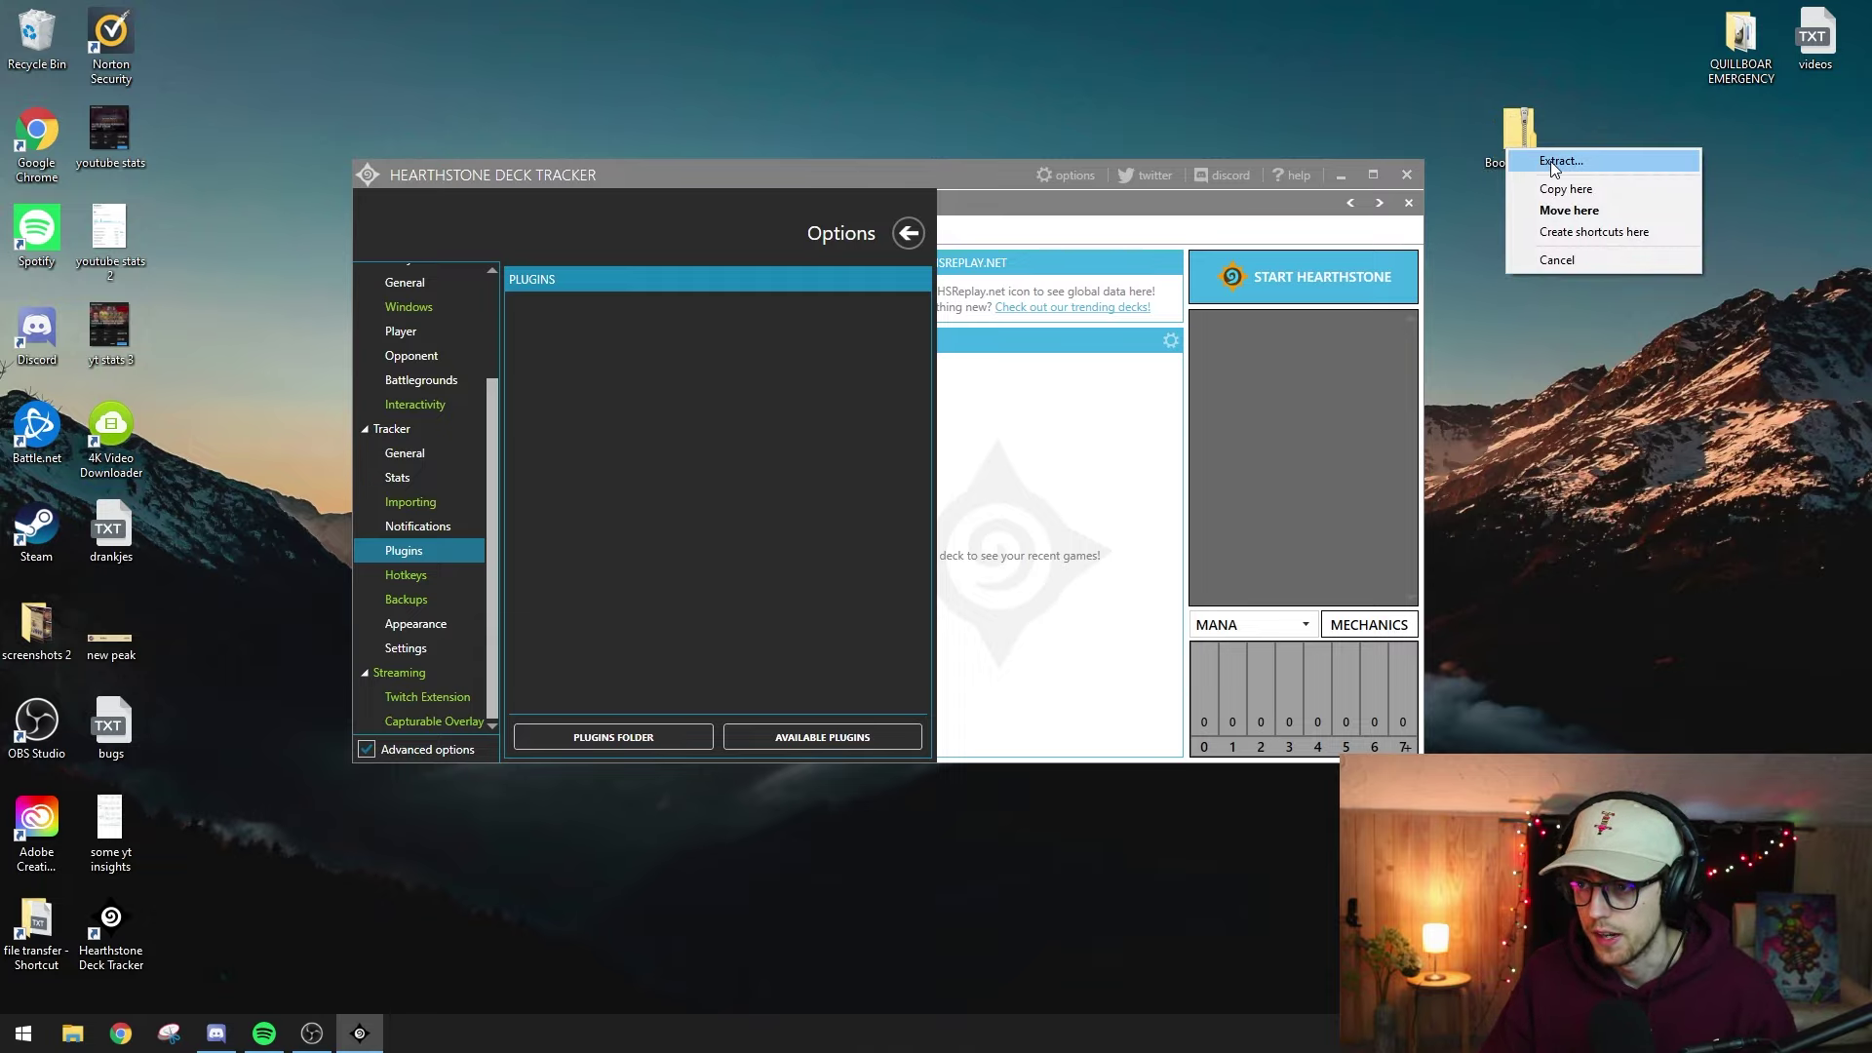
{"action": "left_click", "coordinate": [1558, 162]}
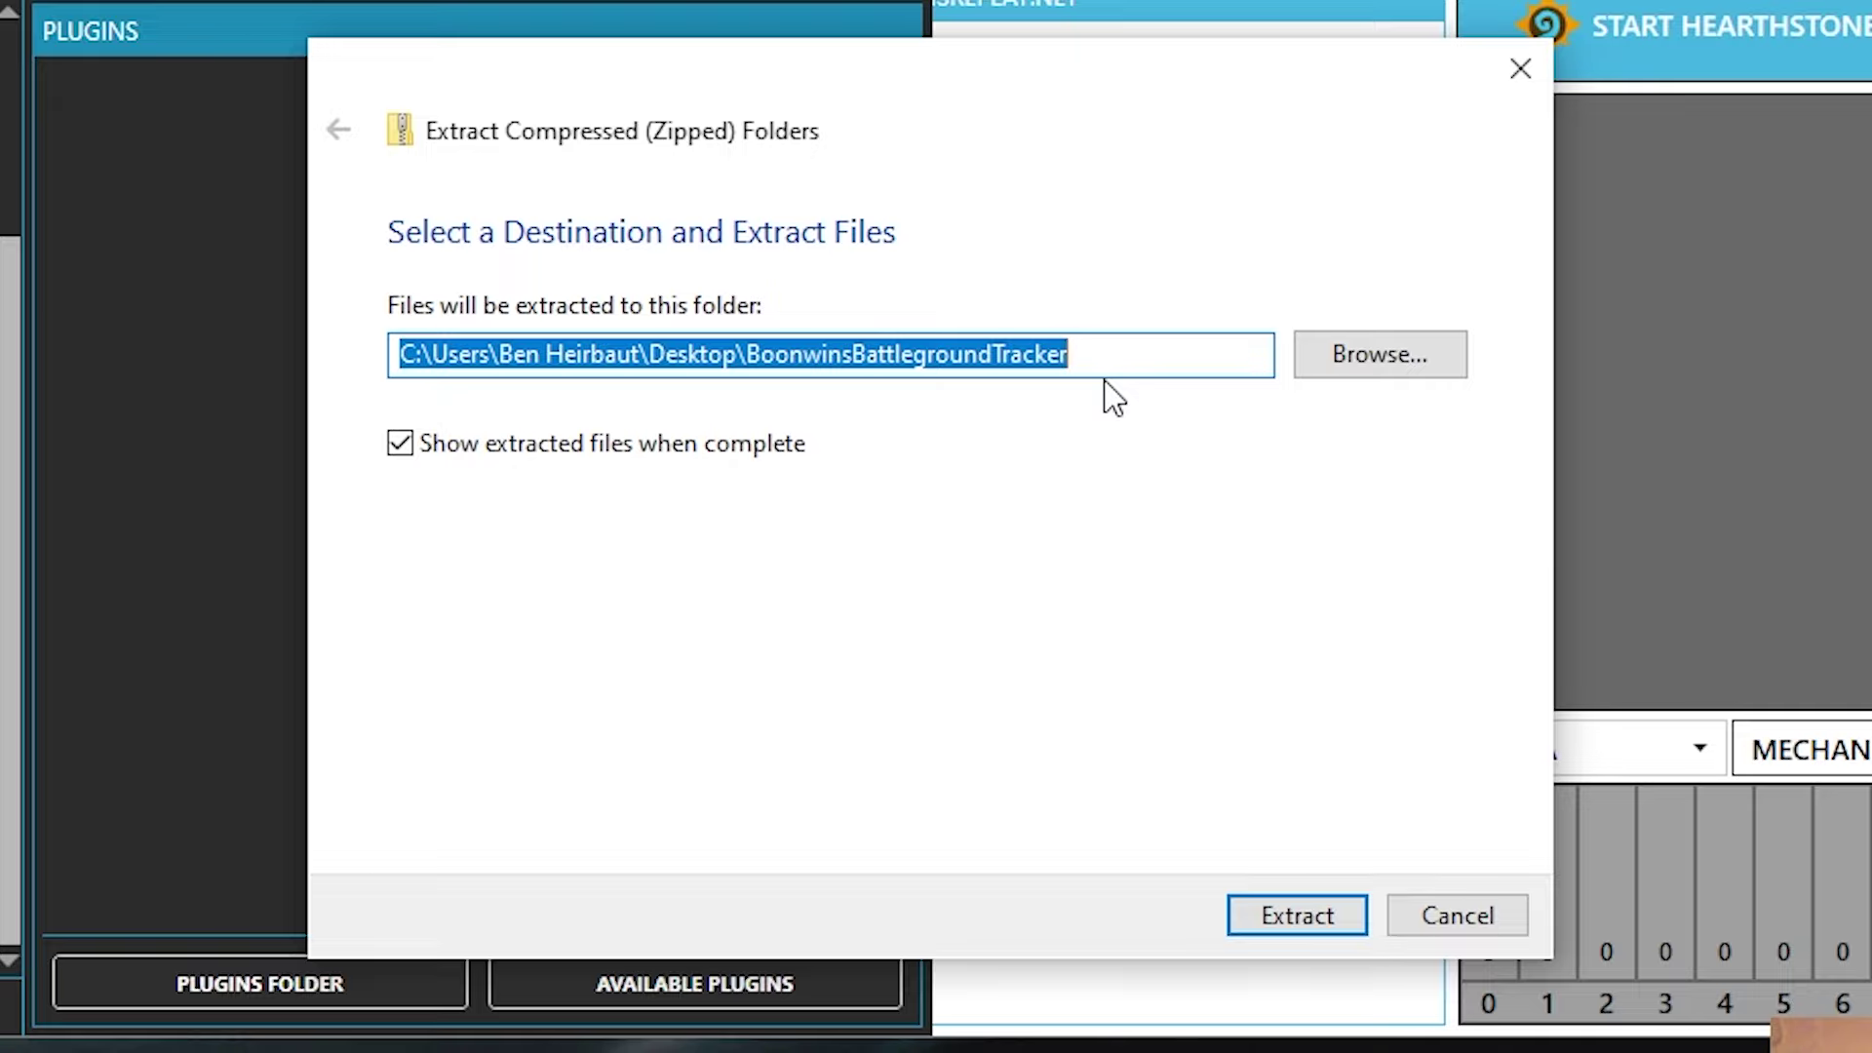
{"action": "key", "text": "ctrl+v"}
{"action": "left_click_drag", "start_coordinate": [414, 363], "coordinate": [1191, 359]}
{"action": "left_click", "coordinate": [1153, 369]}
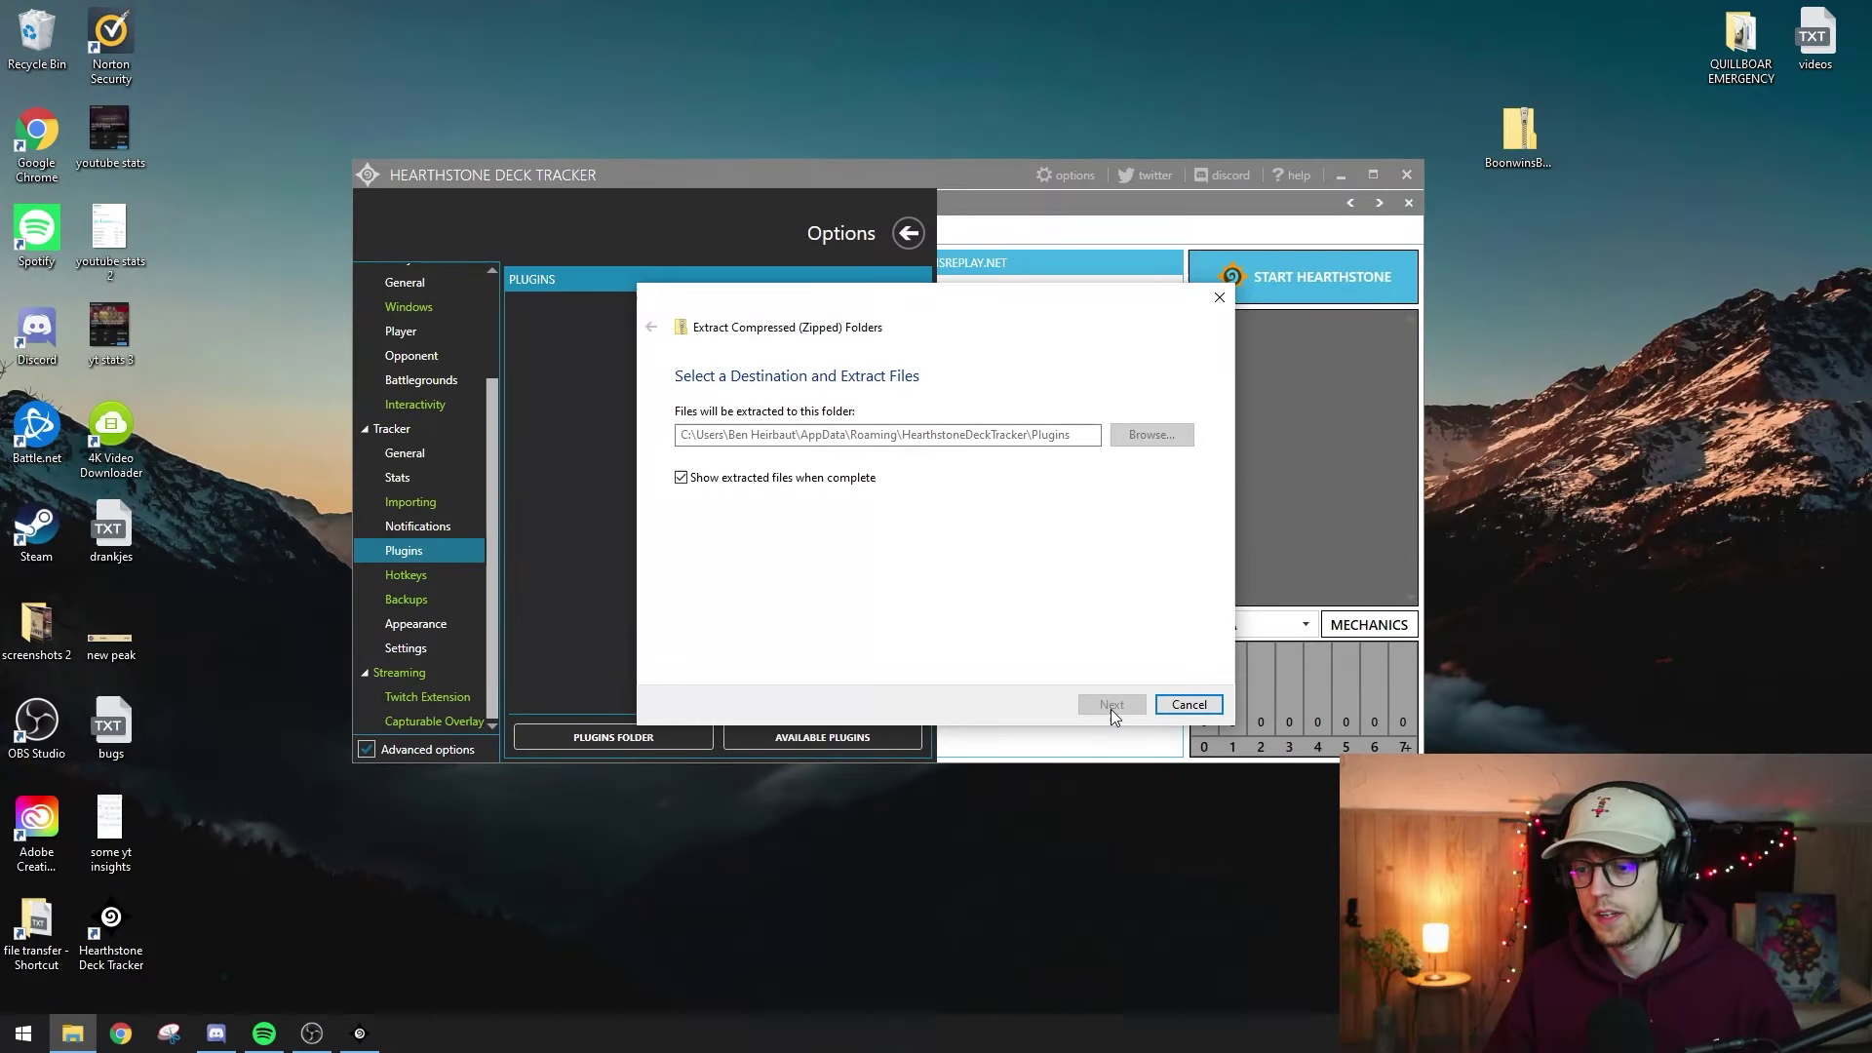
{"action": "left_click", "coordinate": [1295, 919]}
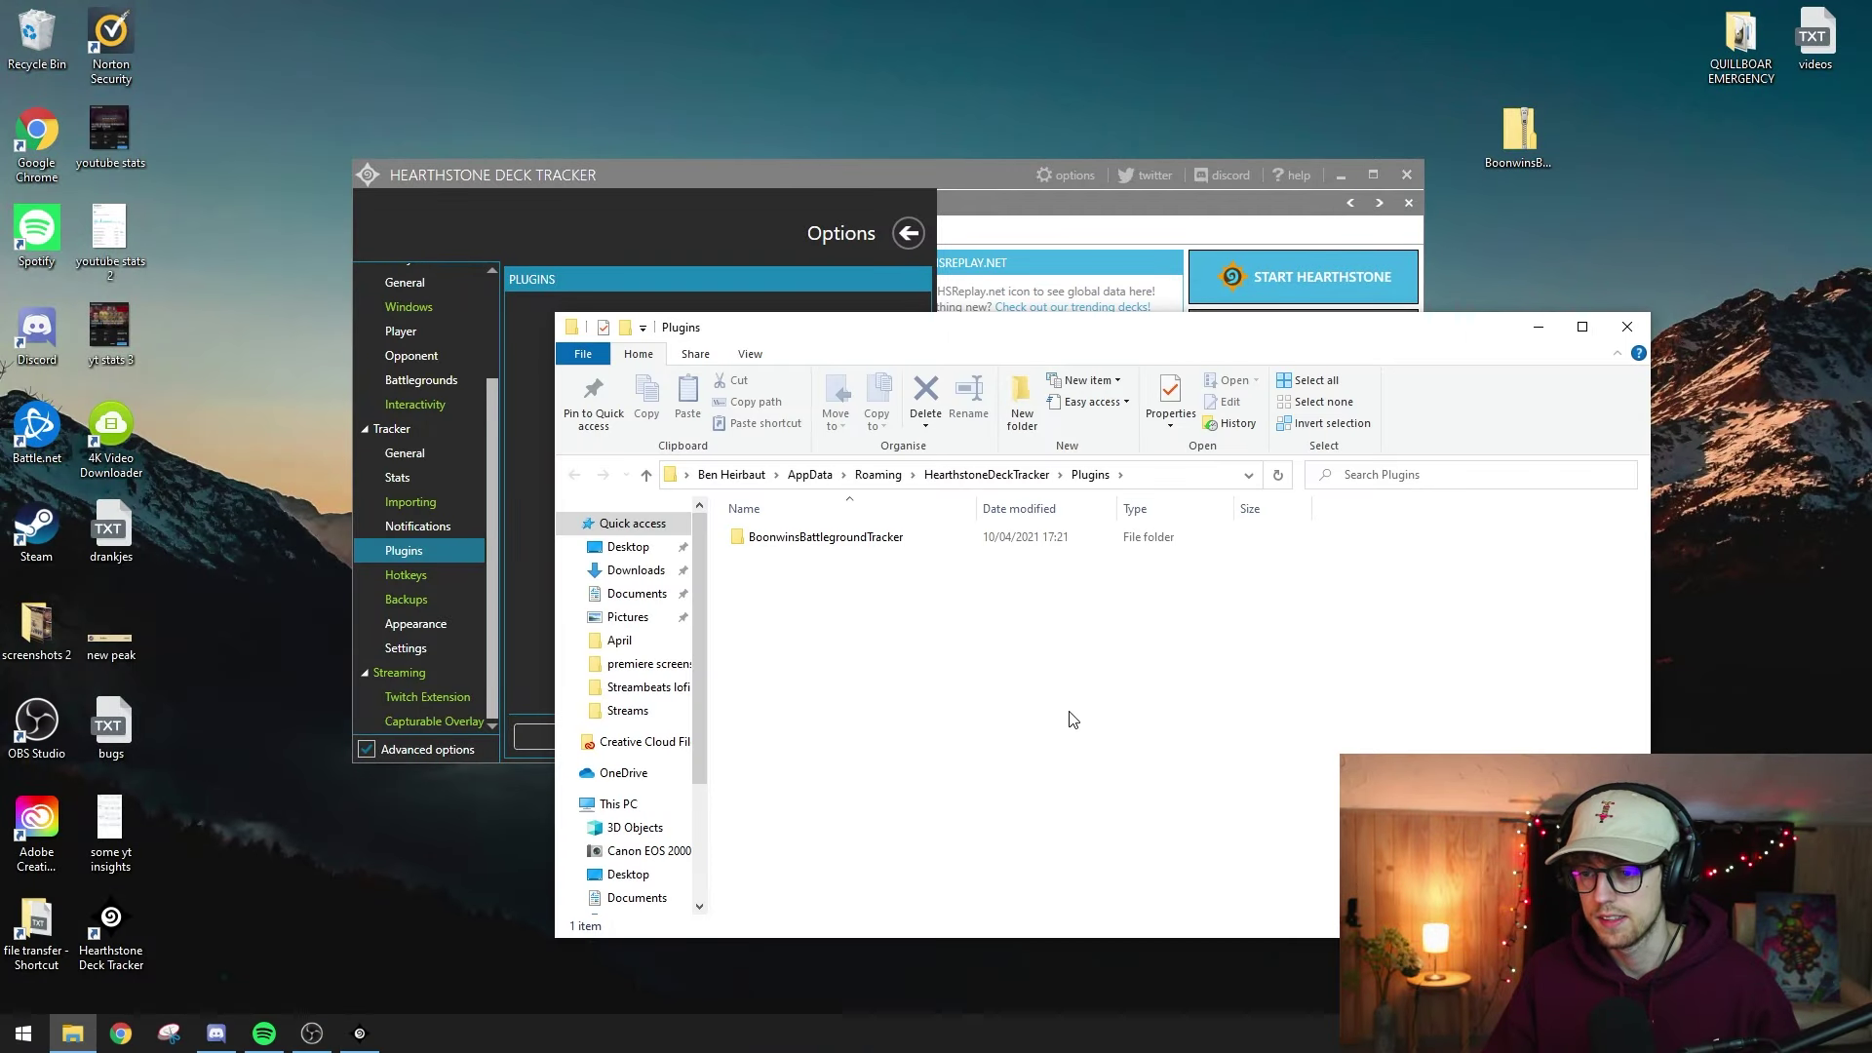
{"action": "left_click", "coordinate": [954, 539]}
{"action": "left_click", "coordinate": [1644, 329]}
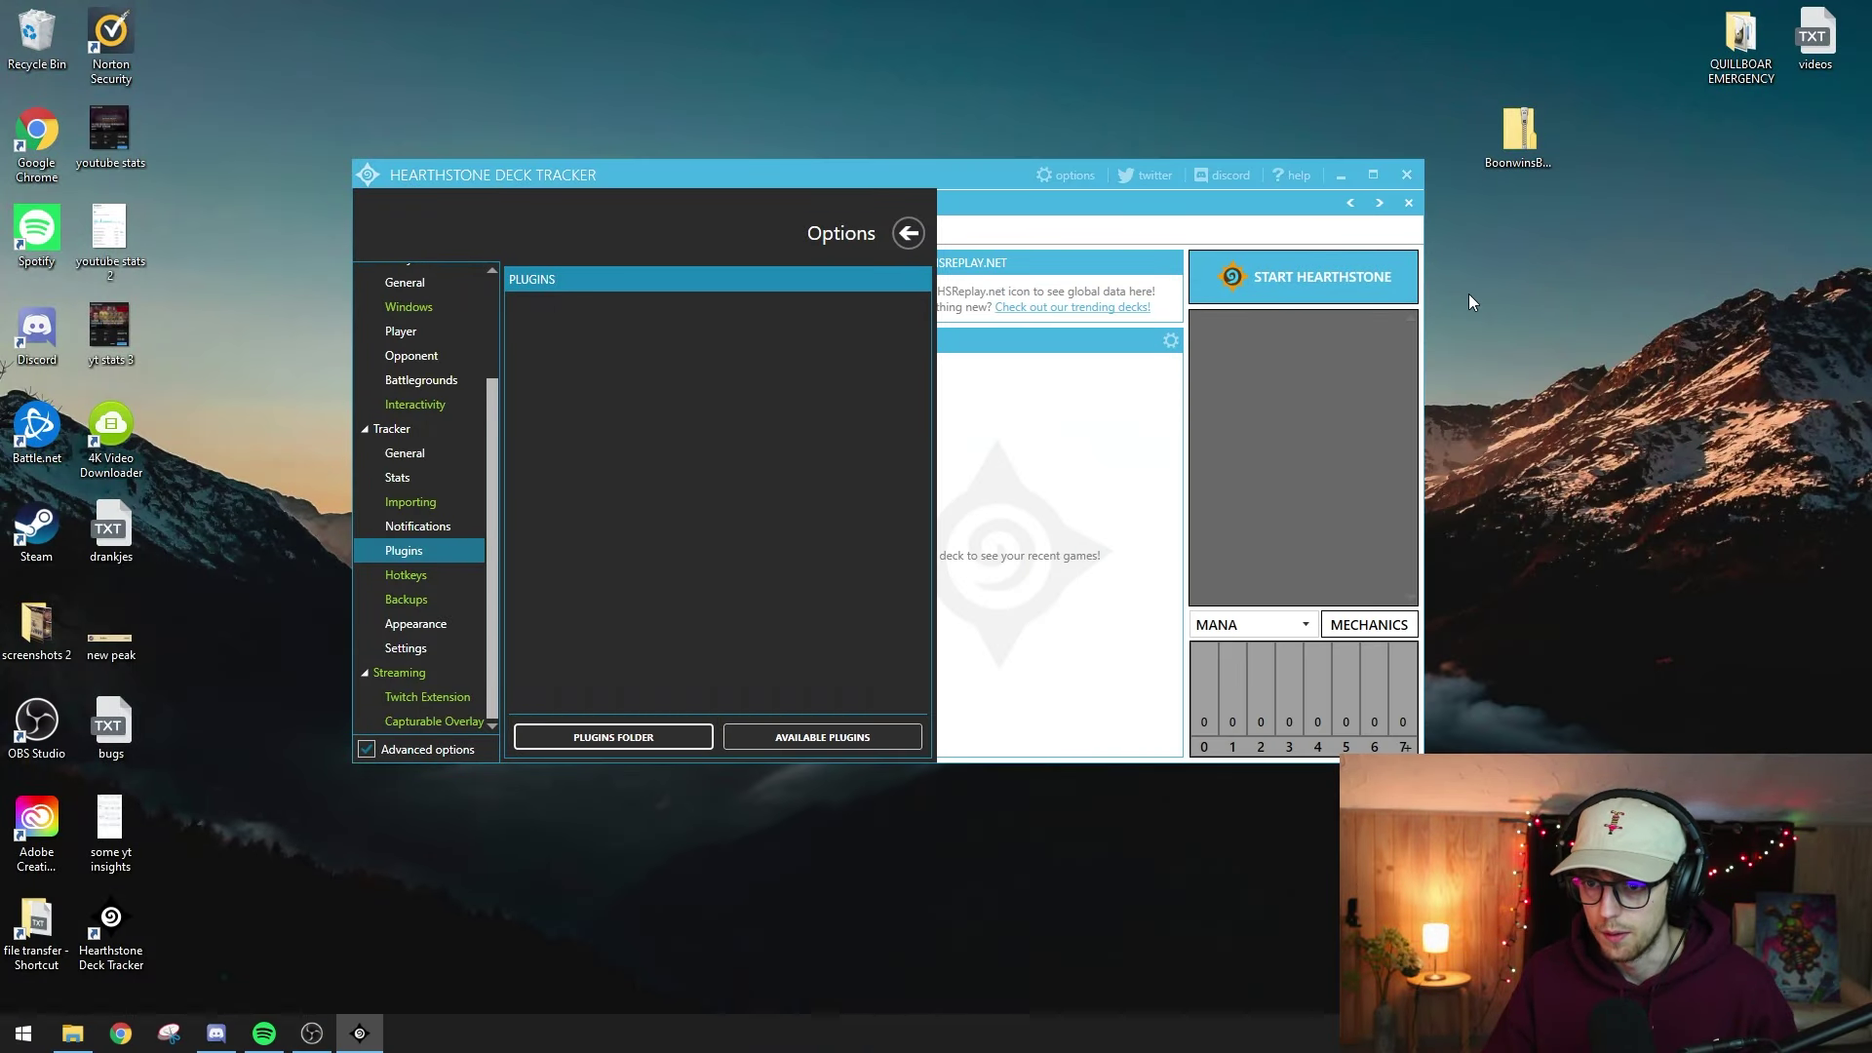
Step: Check the contents of the extracted BoonwinsBattlegroundTracker folder inside the Plugins folder
{"action": "left_click", "coordinate": [614, 738]}
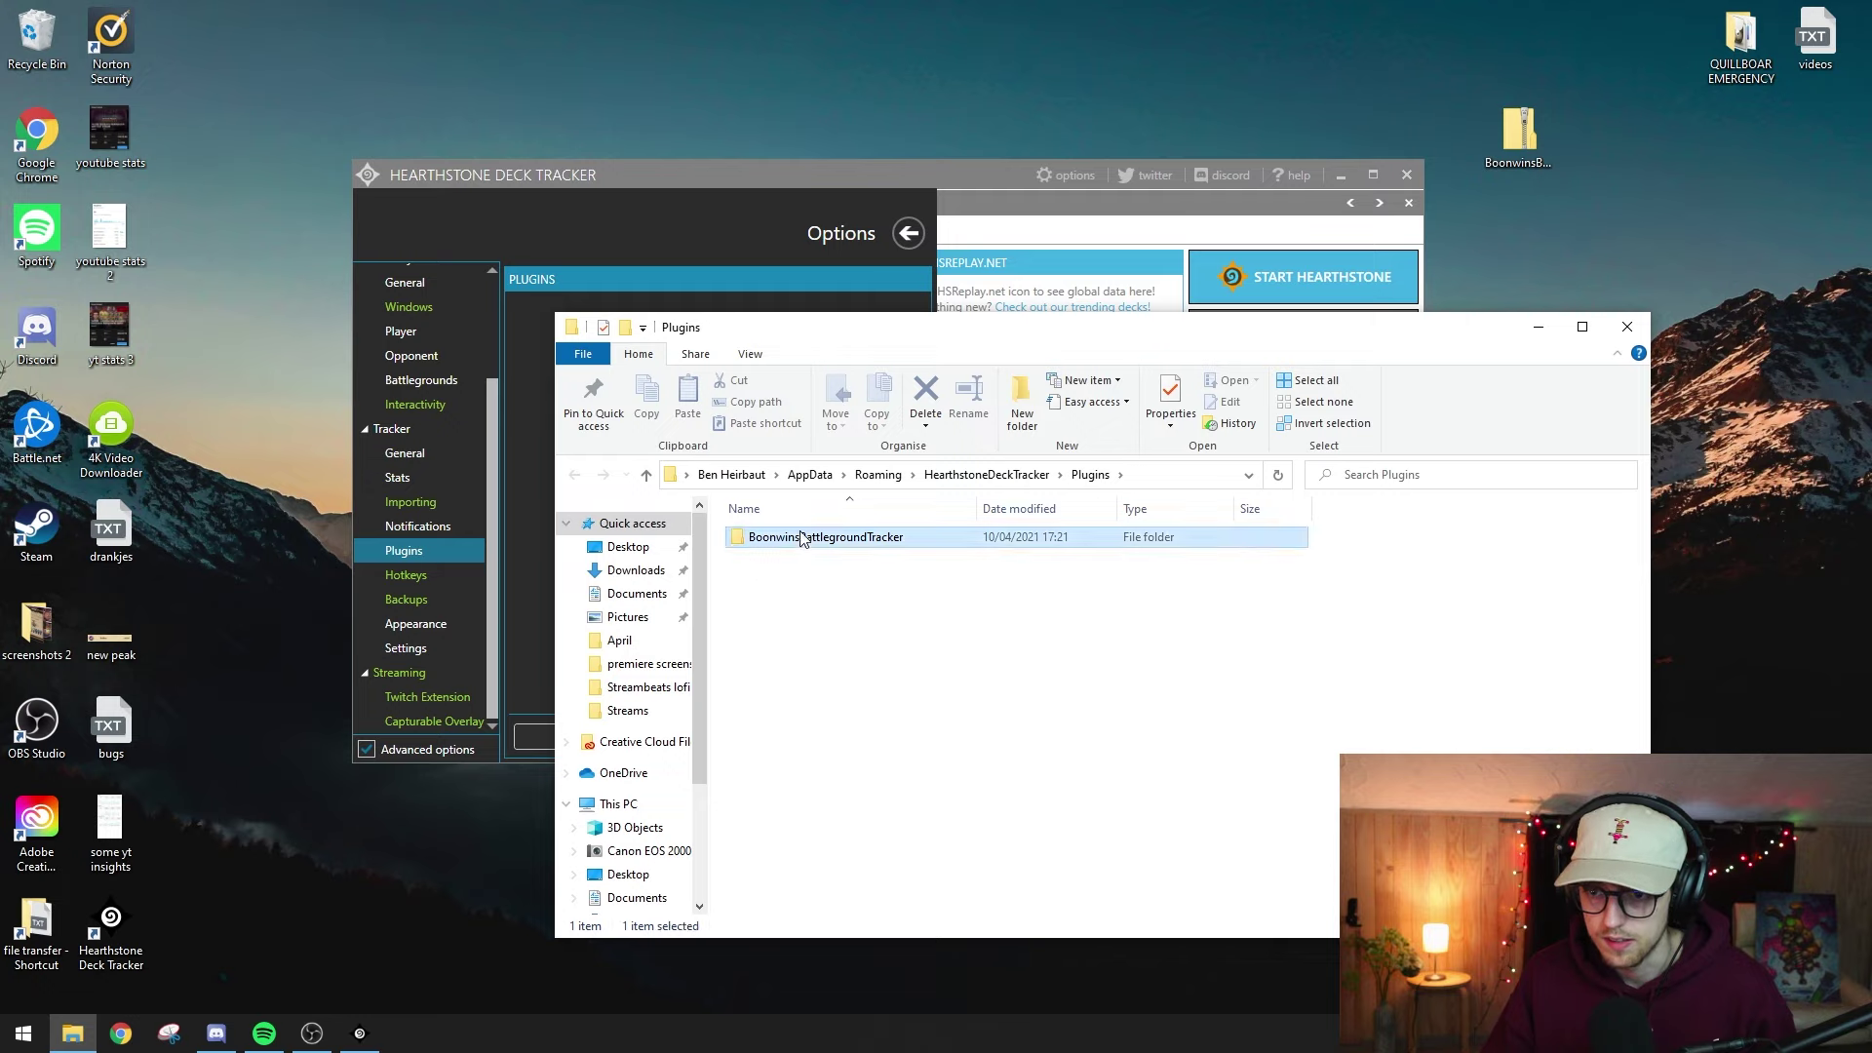
{"action": "double_click", "coordinate": [798, 538]}
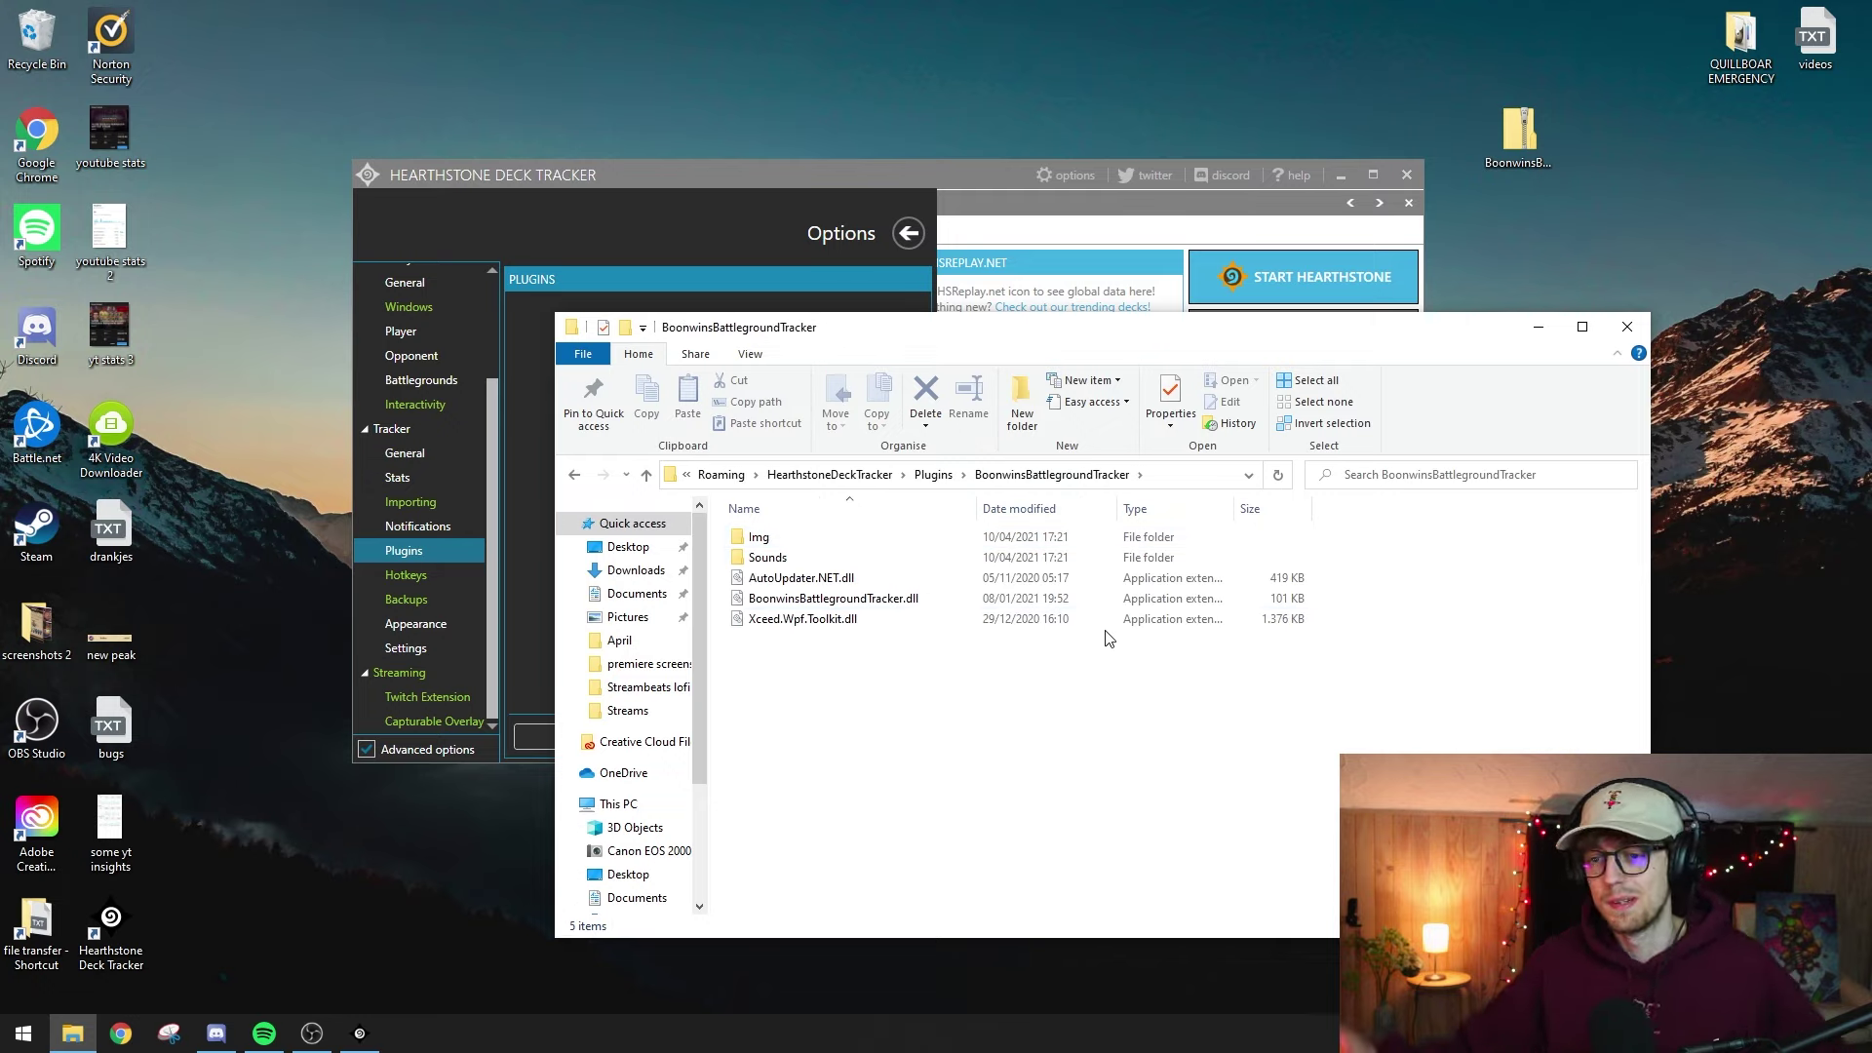
{"action": "left_click", "coordinate": [1626, 327]}
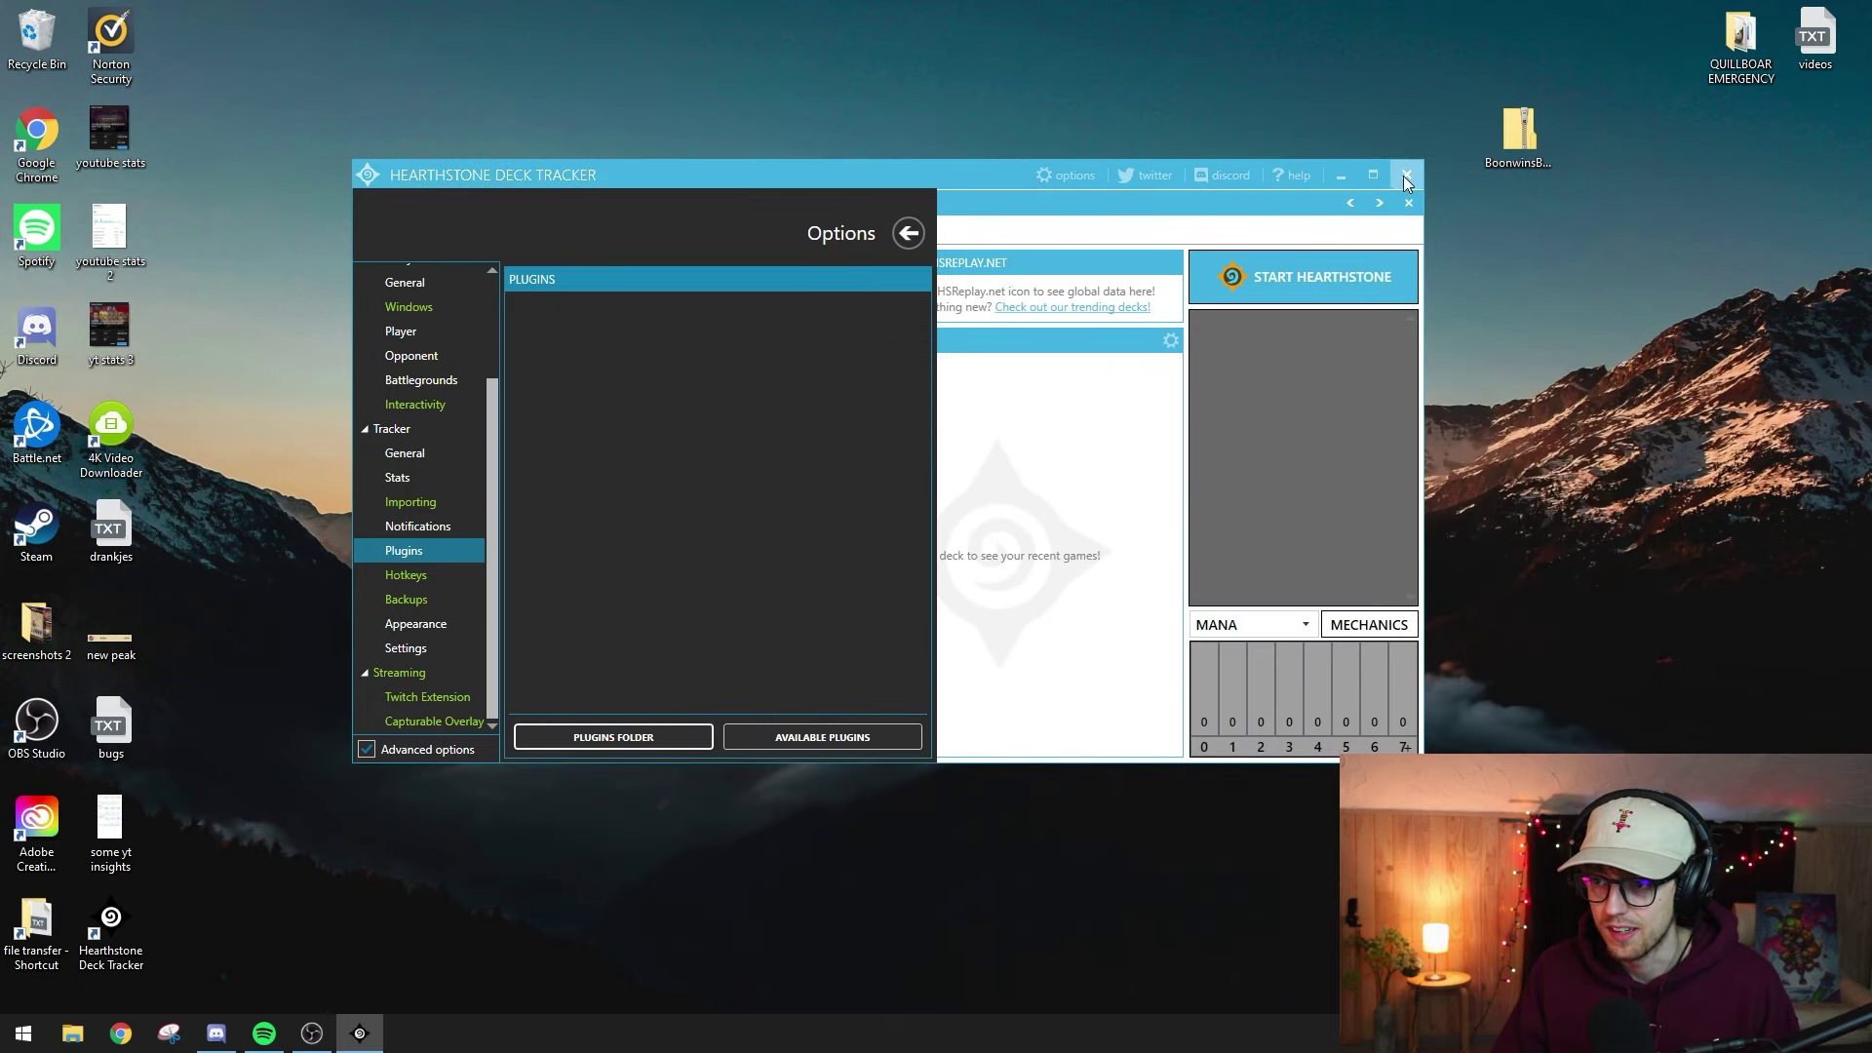
Step: Restart Hearthstone Deck Tracker and enable the Boonwins Battlegrounds Tracker plugin in its options
{"action": "left_click", "coordinate": [1407, 179]}
{"action": "double_click", "coordinate": [125, 903]}
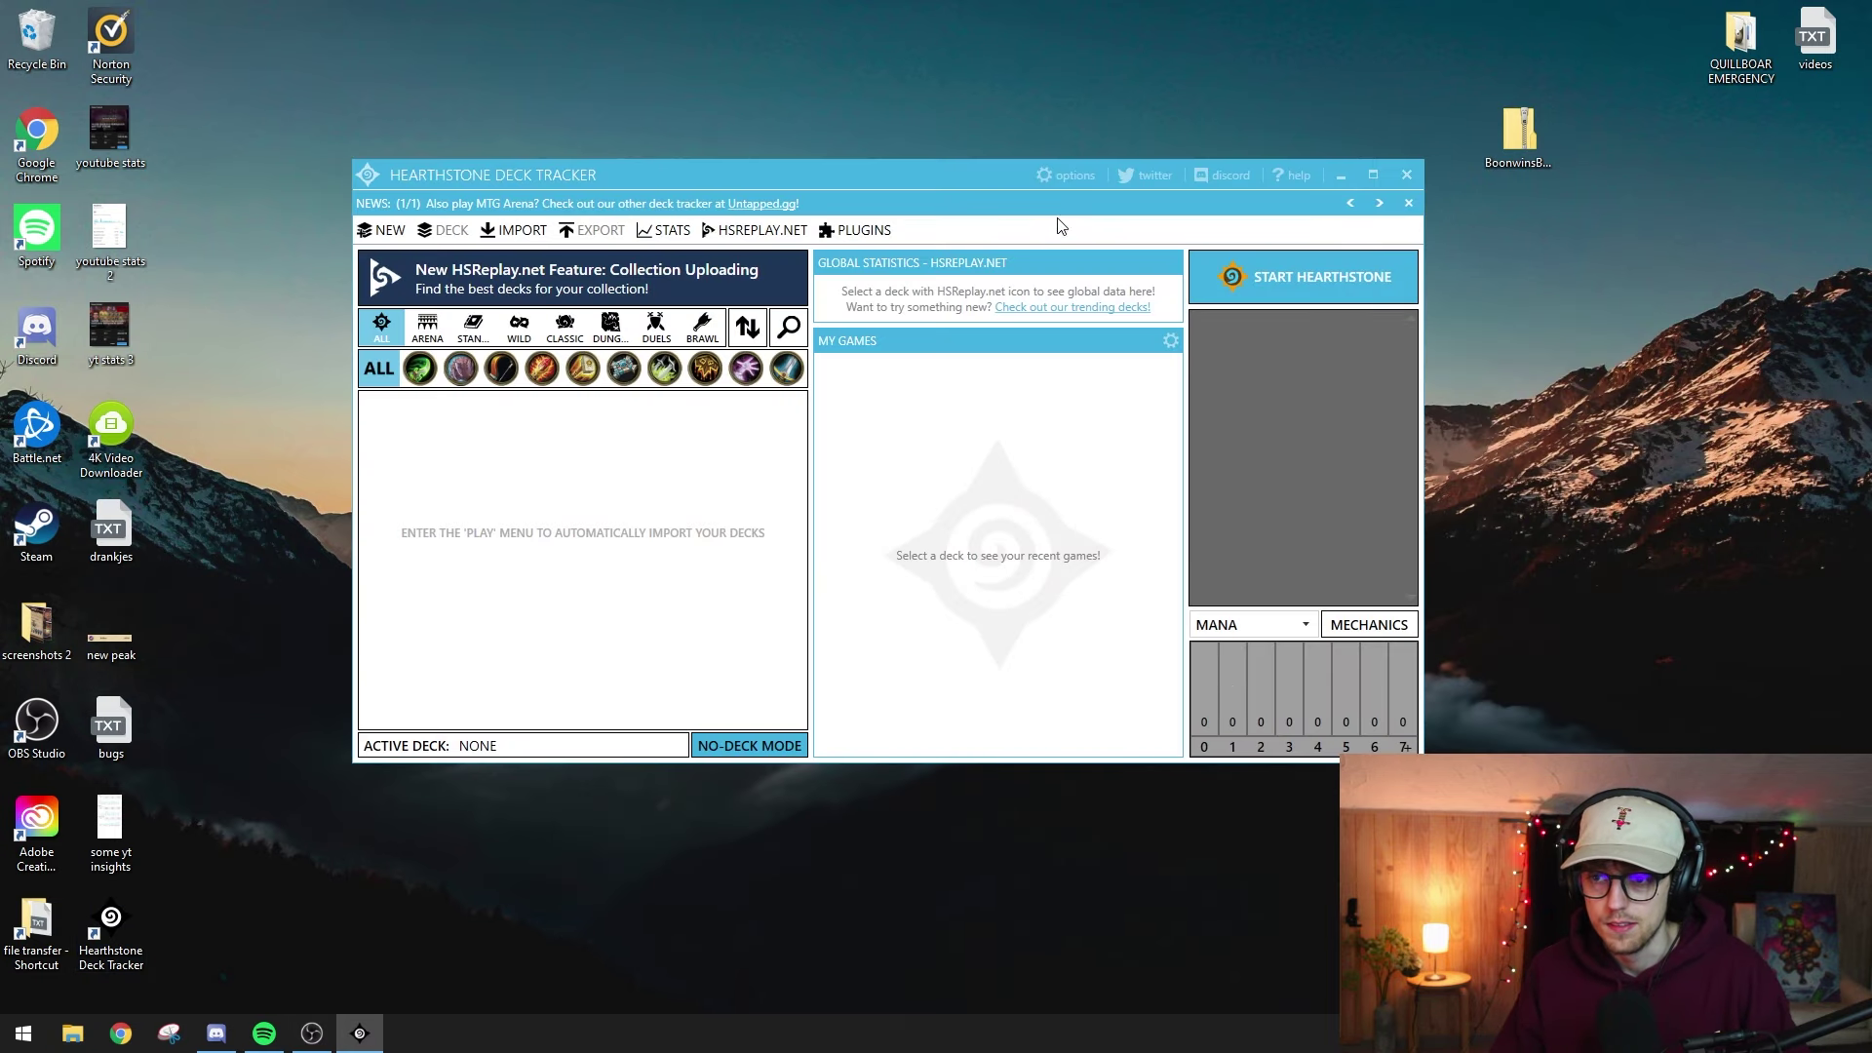
{"action": "left_click", "coordinate": [1068, 176]}
{"action": "left_click", "coordinate": [408, 557]}
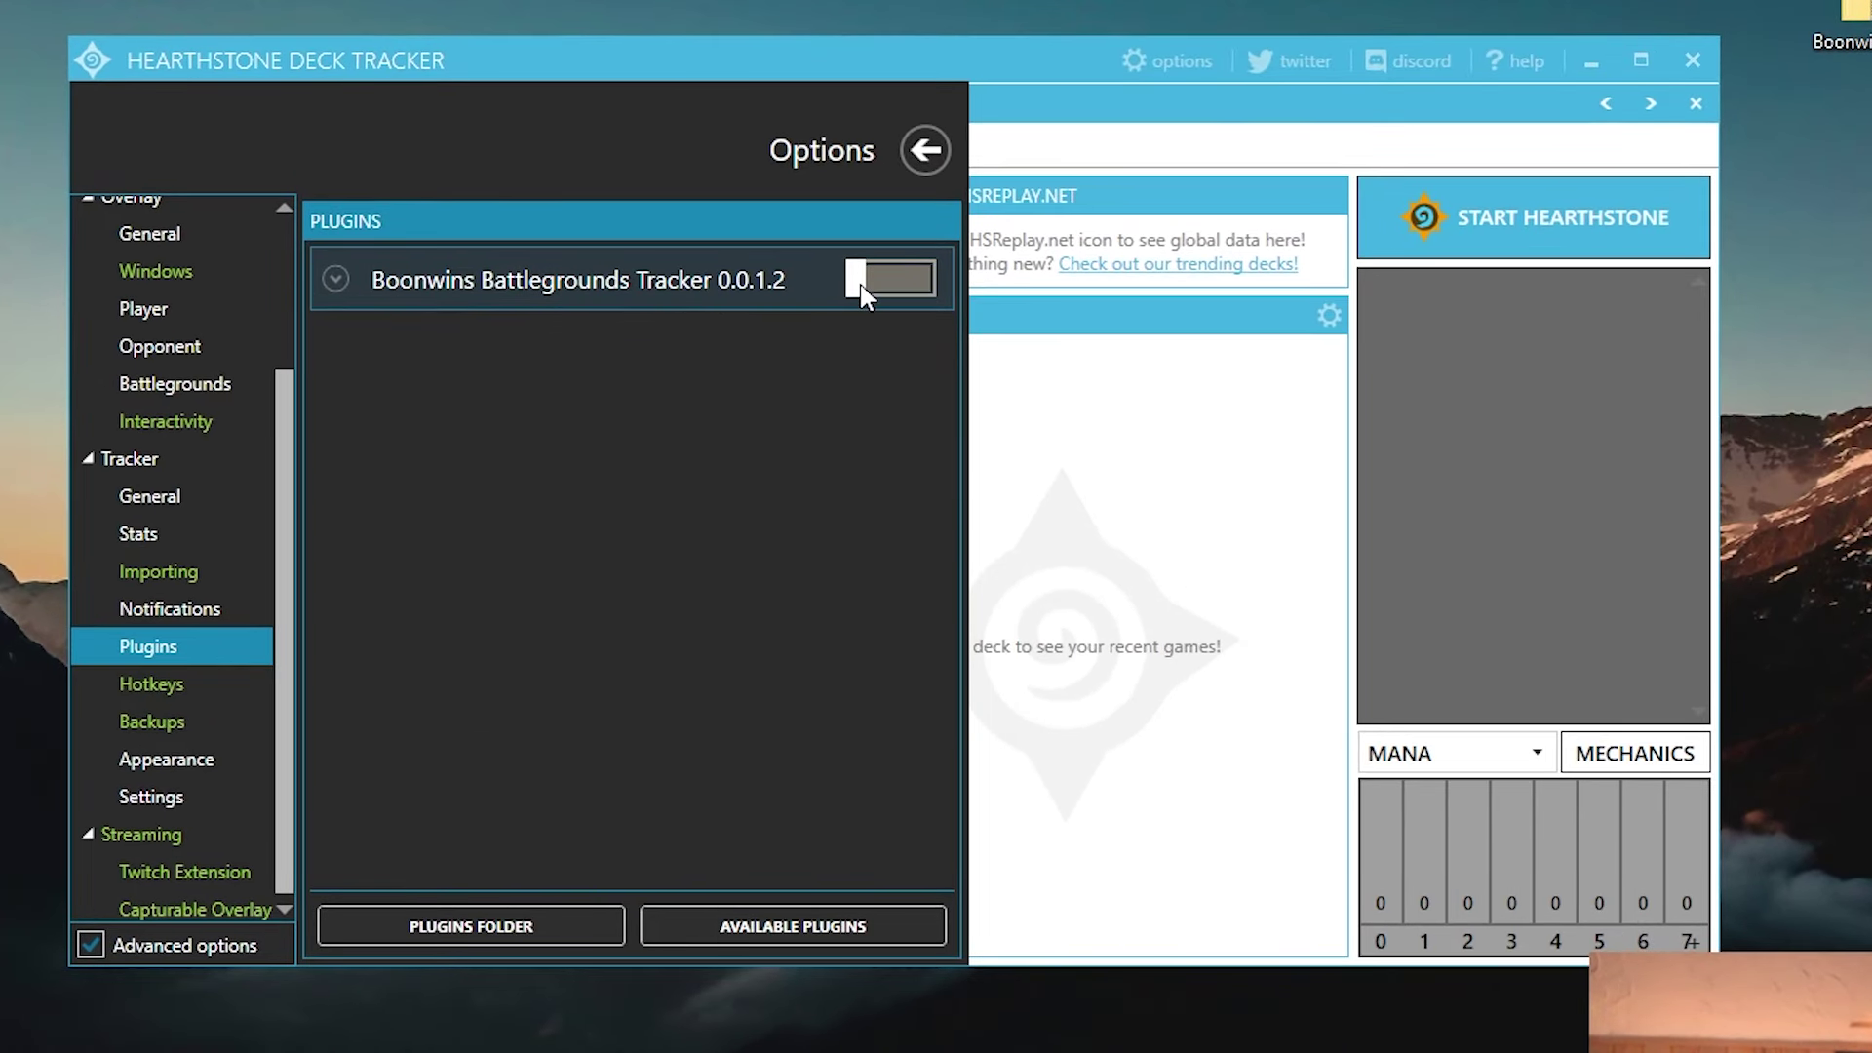
{"action": "left_click", "coordinate": [861, 285]}
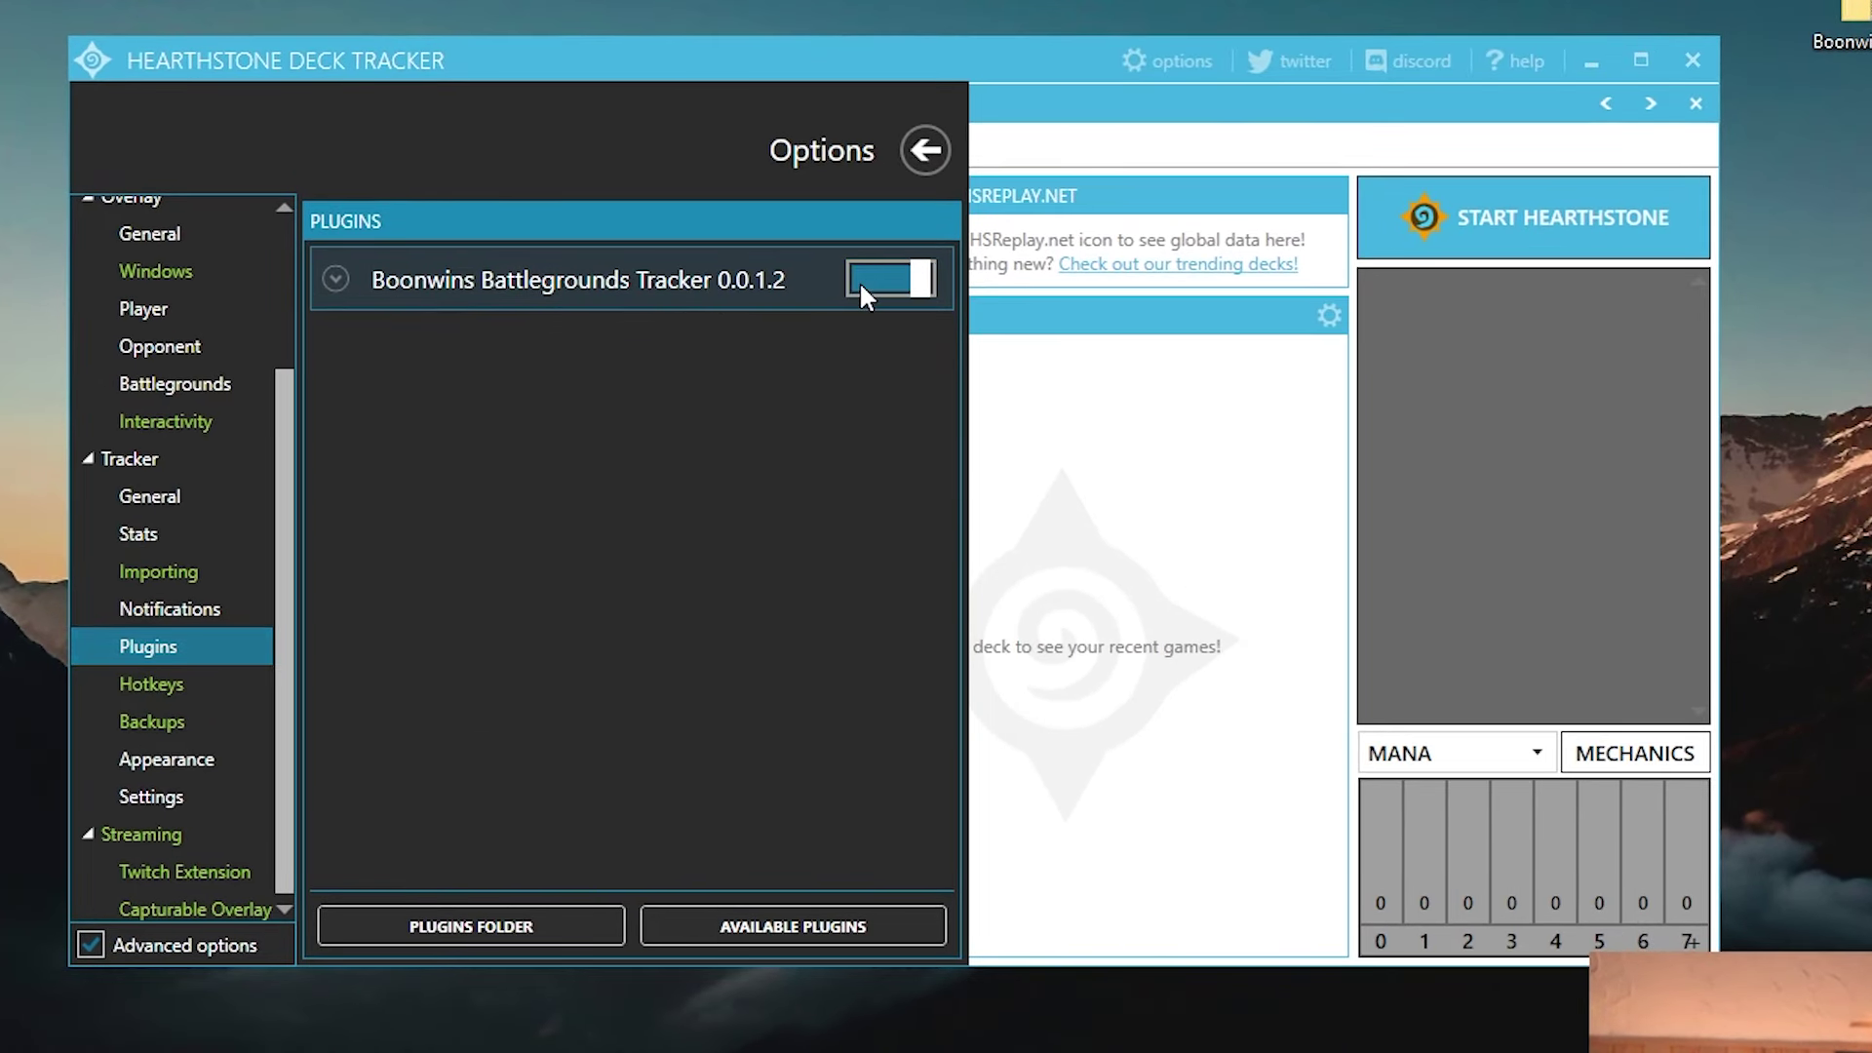
Step: Open the Boonwins Battlegrounds Tracker settings and review the Overlay, Sounds, Stats and Console options
{"action": "left_click", "coordinate": [359, 293]}
{"action": "left_click", "coordinate": [556, 447]}
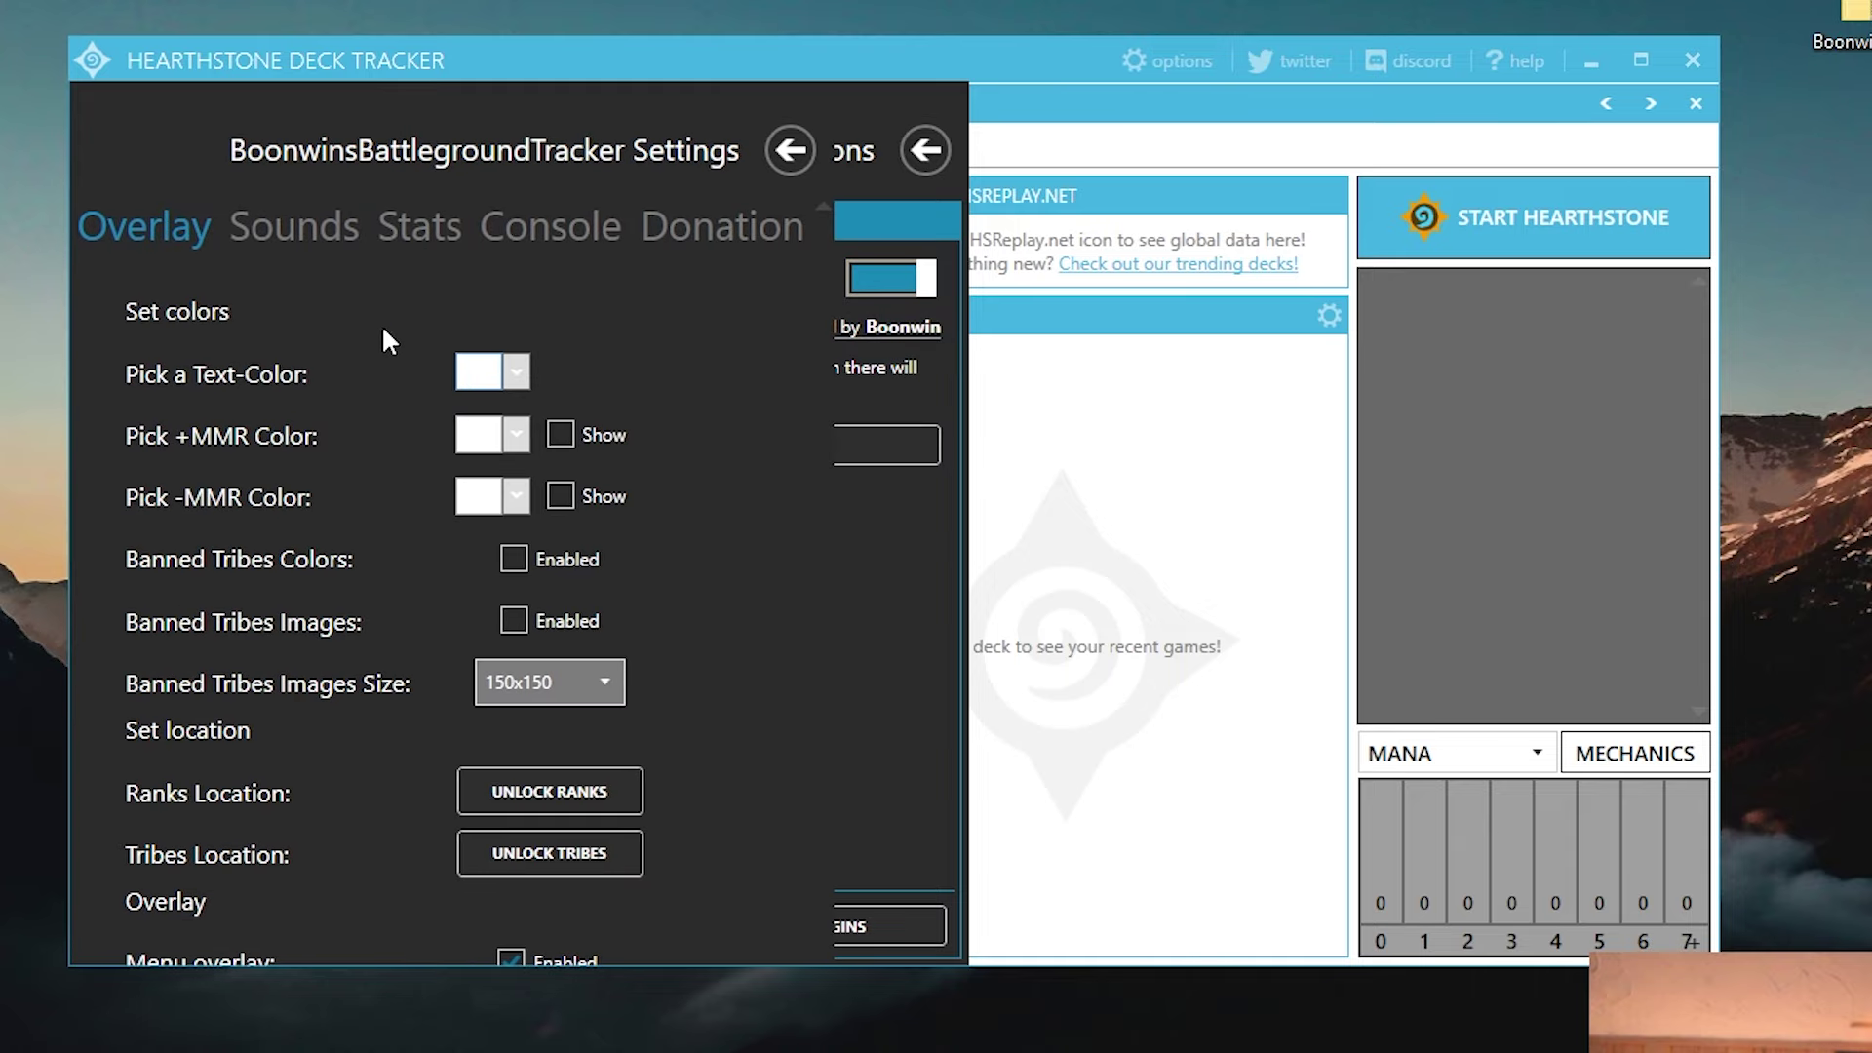
{"action": "left_click", "coordinate": [516, 371]}
{"action": "left_click", "coordinate": [713, 310]}
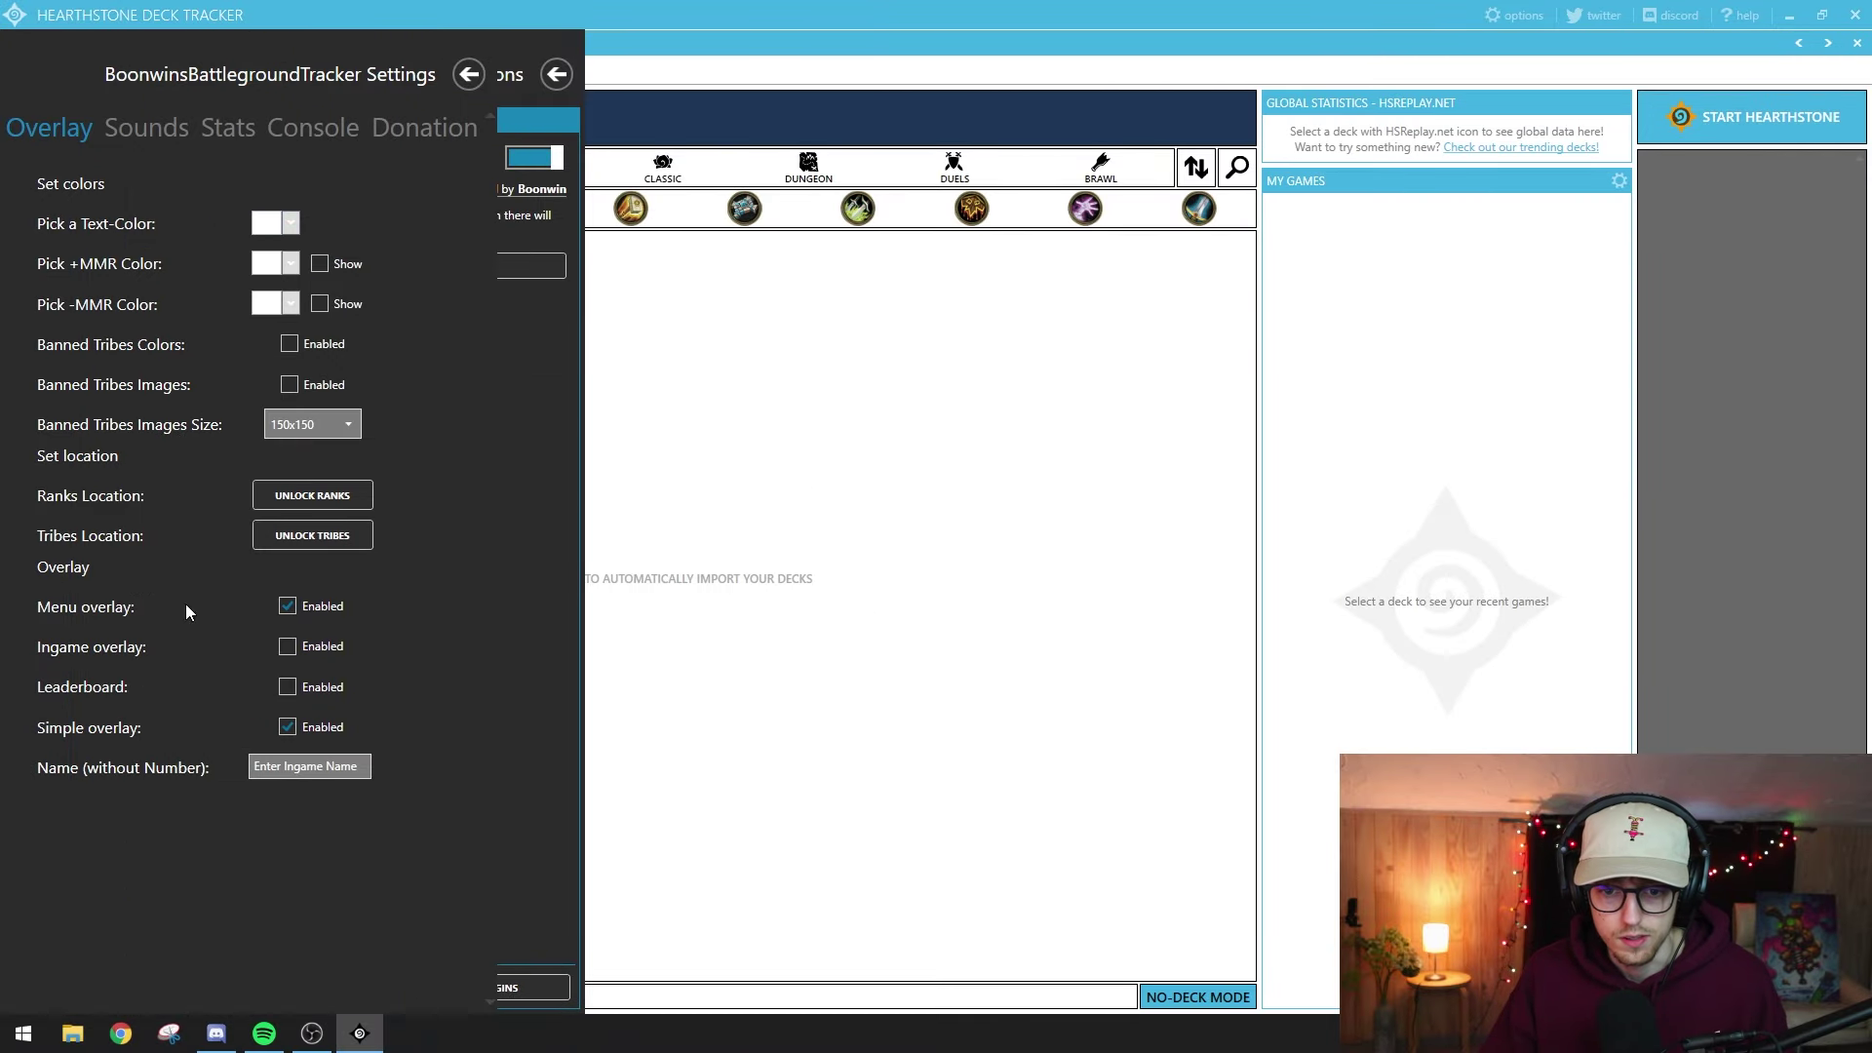
{"action": "left_click", "coordinate": [288, 688]}
{"action": "left_click", "coordinate": [163, 127]}
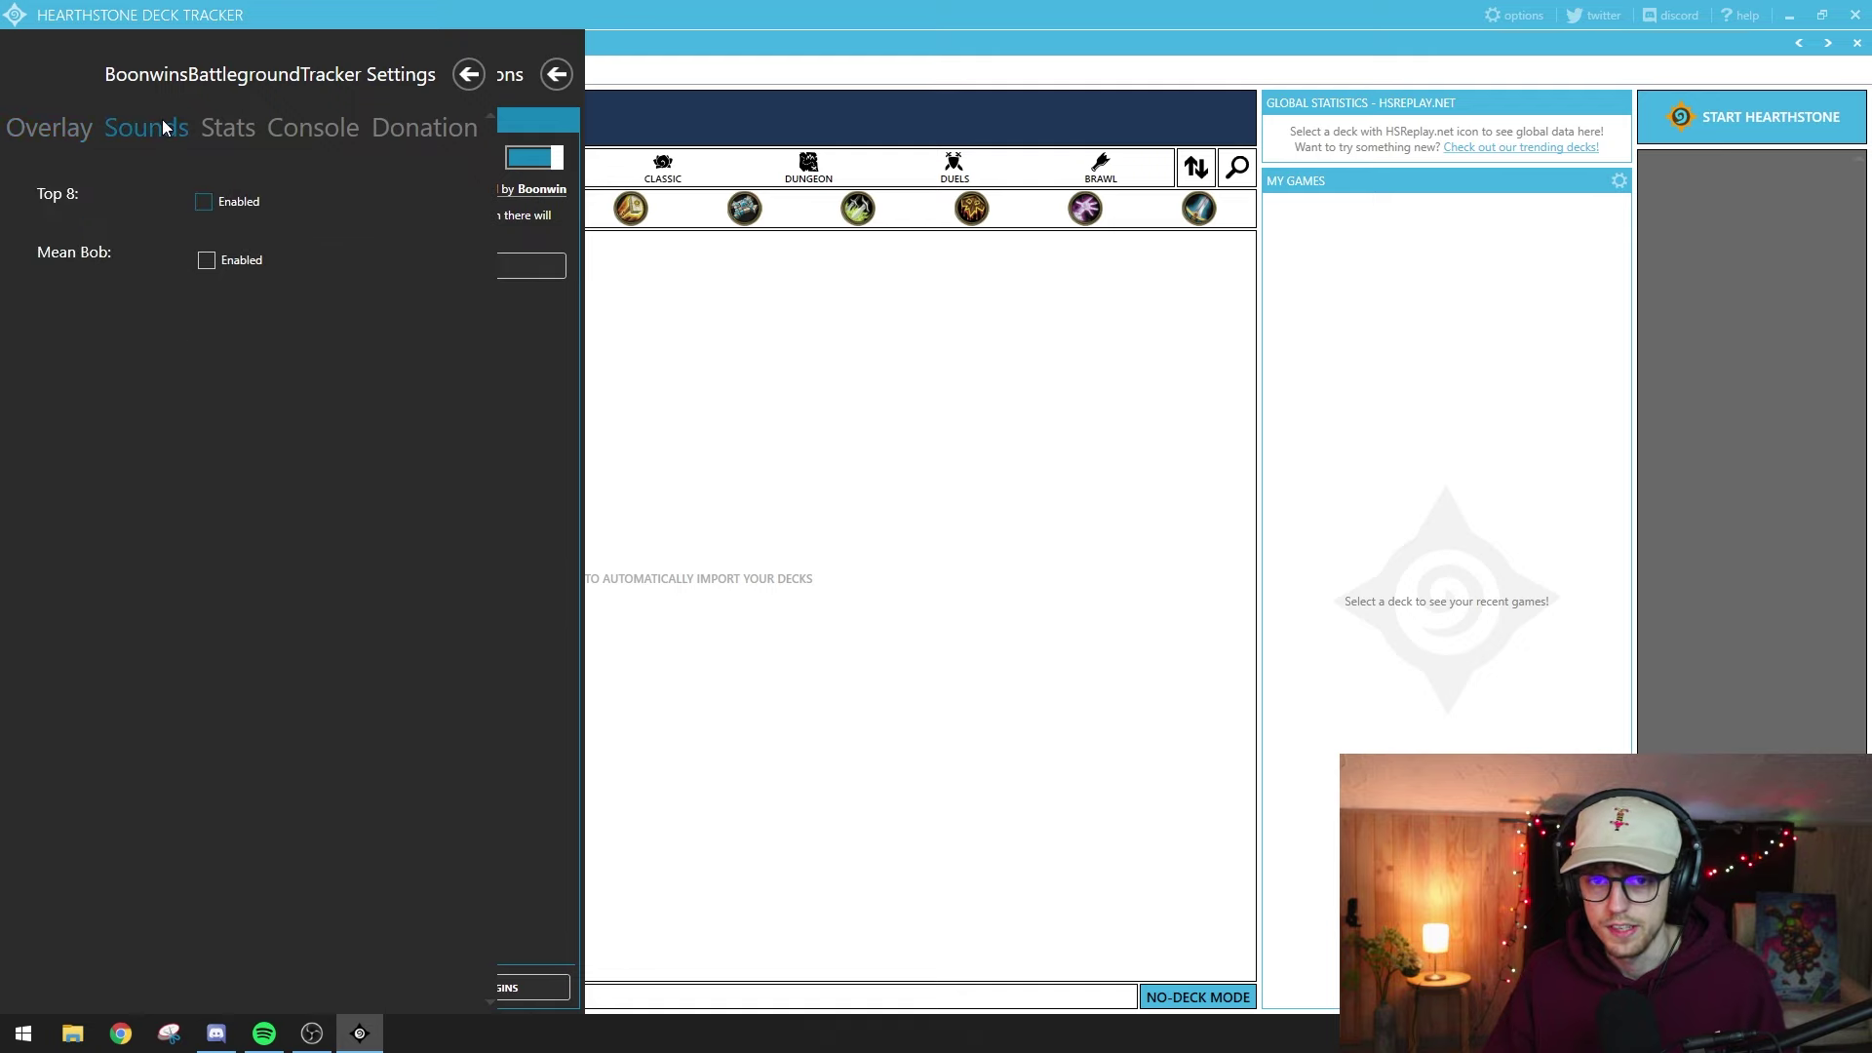
{"action": "left_click", "coordinate": [222, 134]}
{"action": "left_click", "coordinate": [242, 190]}
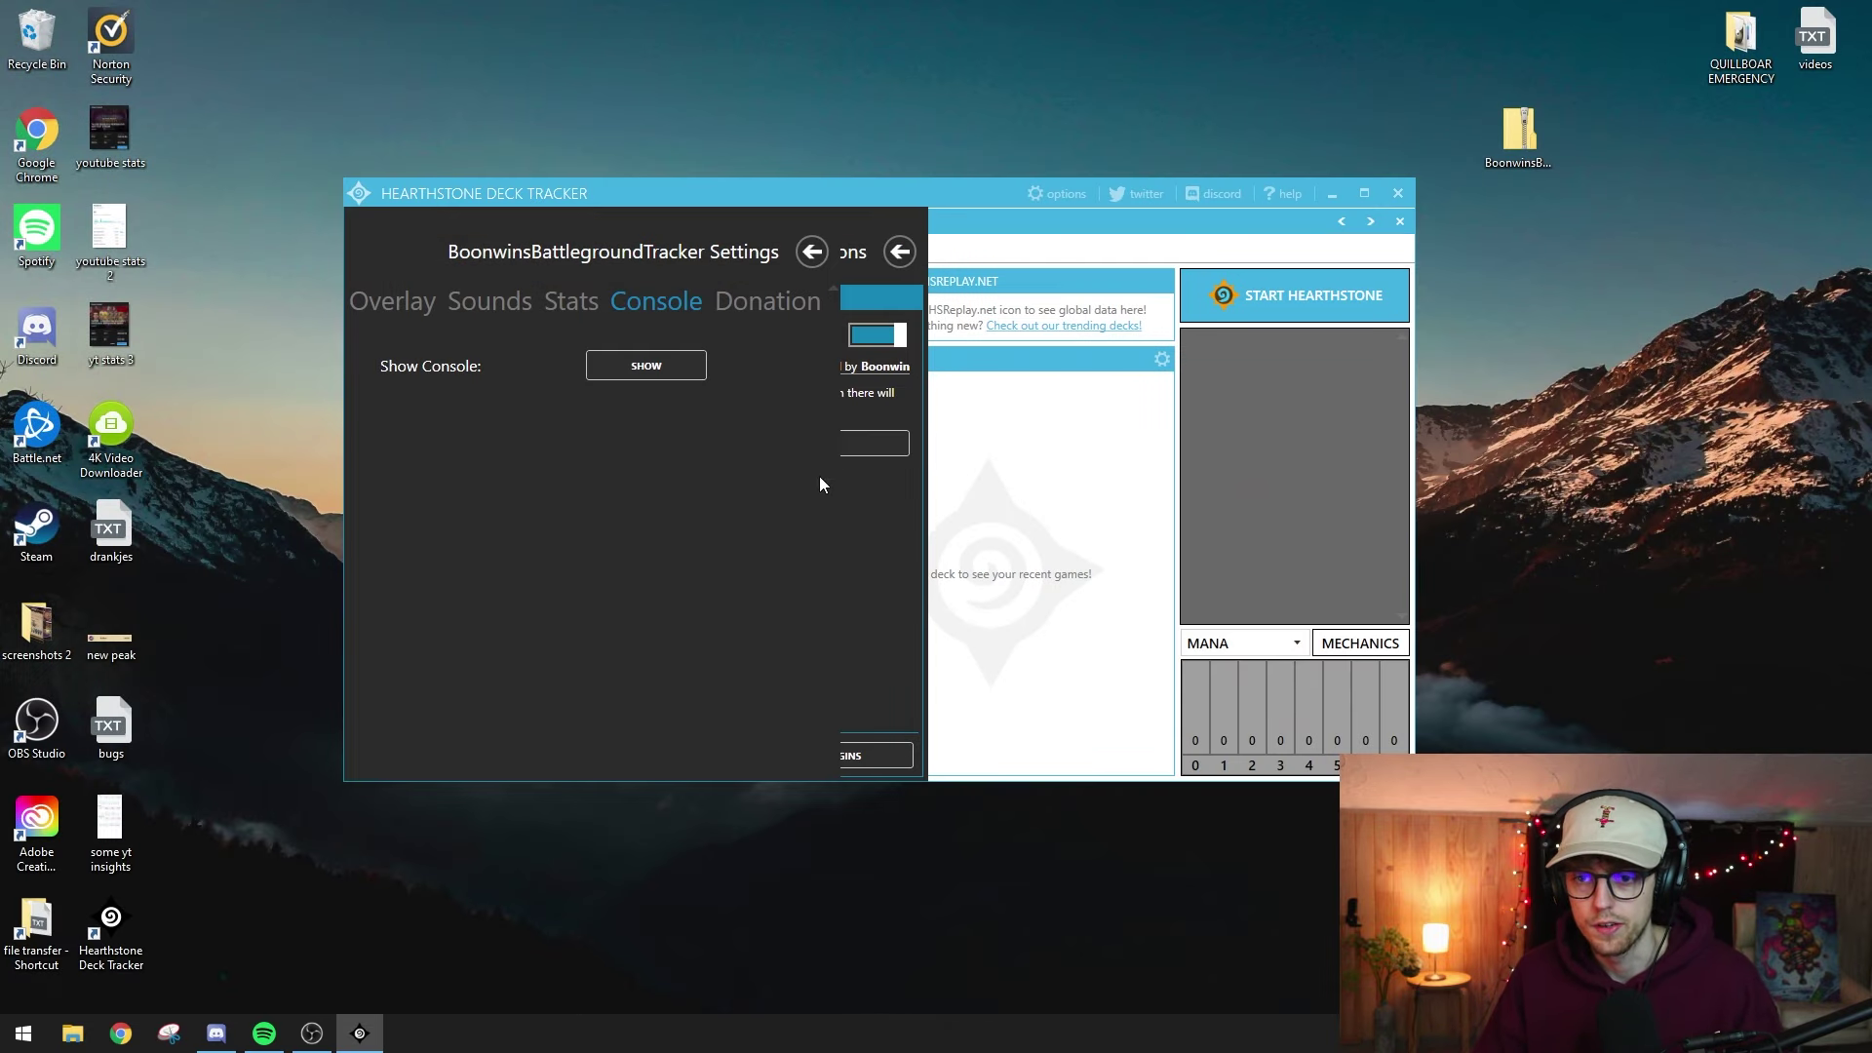
{"action": "left_click", "coordinate": [899, 254]}
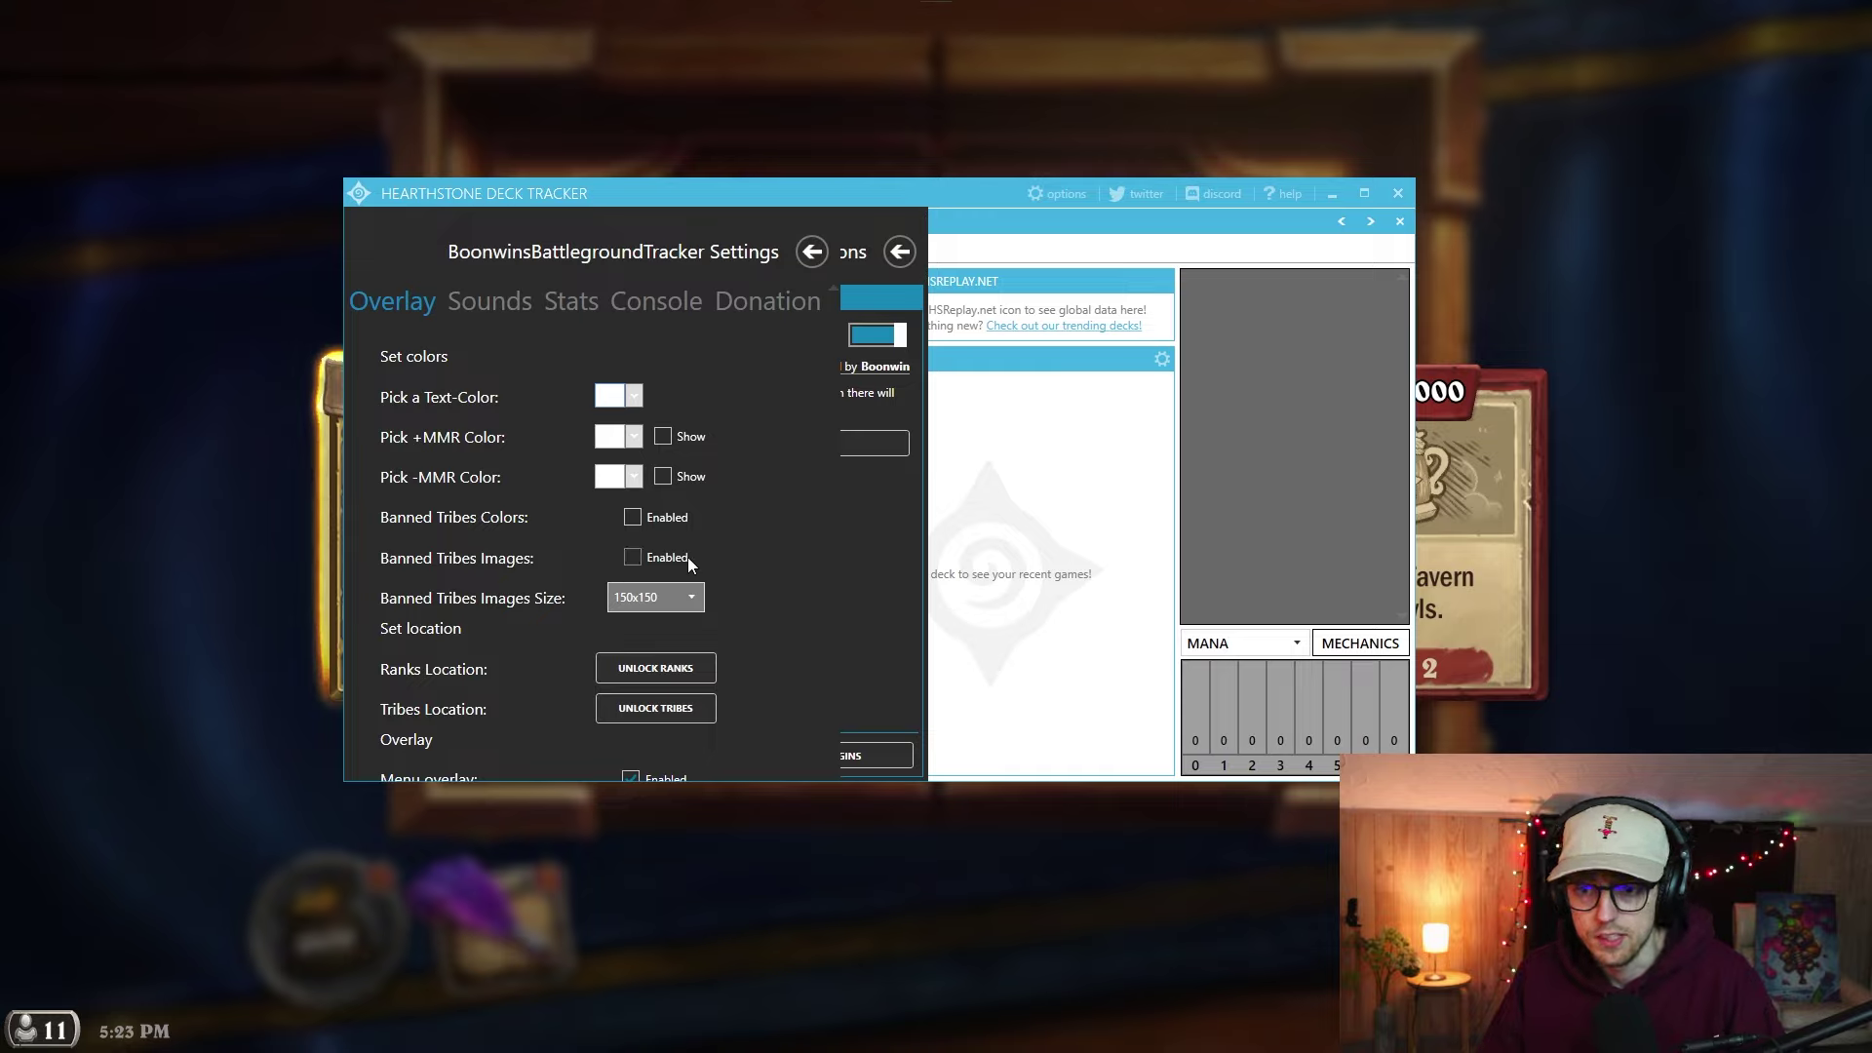
Step: Enable Banned Tribes Images for the overlay, switch to Hearthstone and enter a Battlegrounds game
{"action": "left_click", "coordinate": [631, 558]}
{"action": "key", "text": "super+Up"}
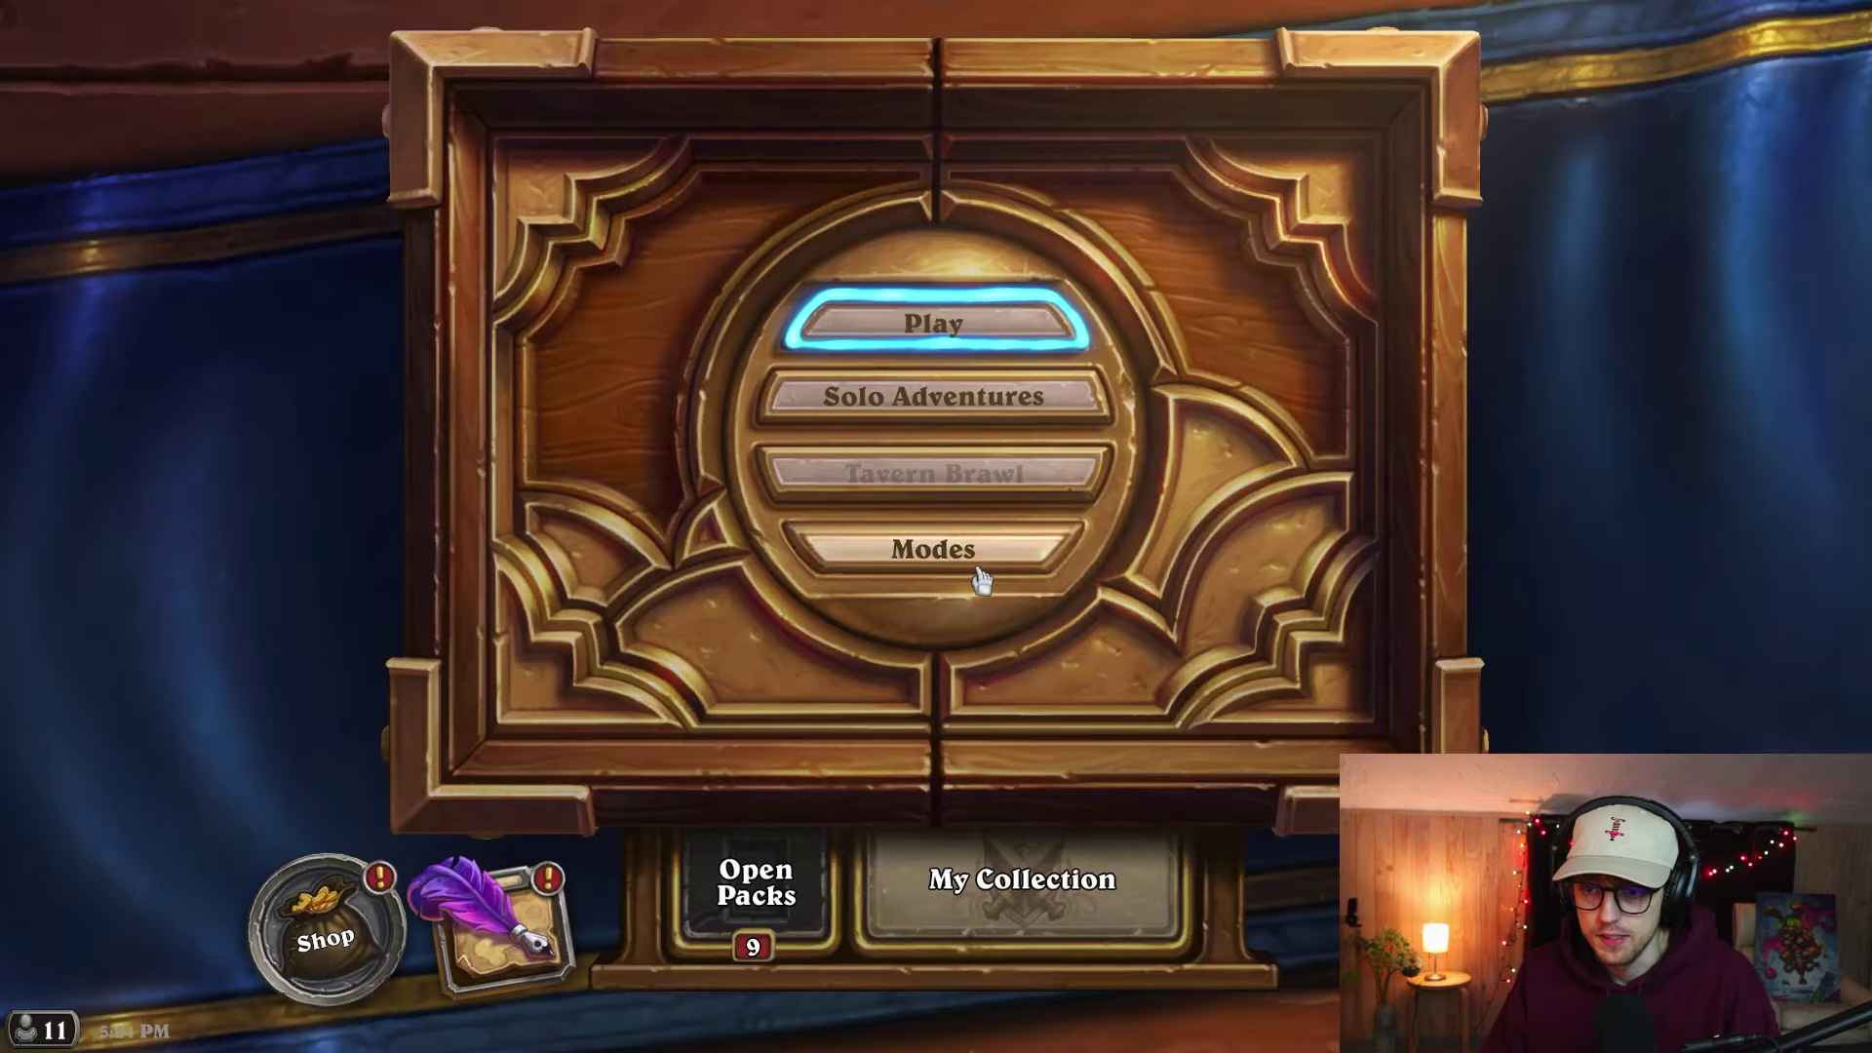
{"action": "left_click", "coordinate": [978, 576]}
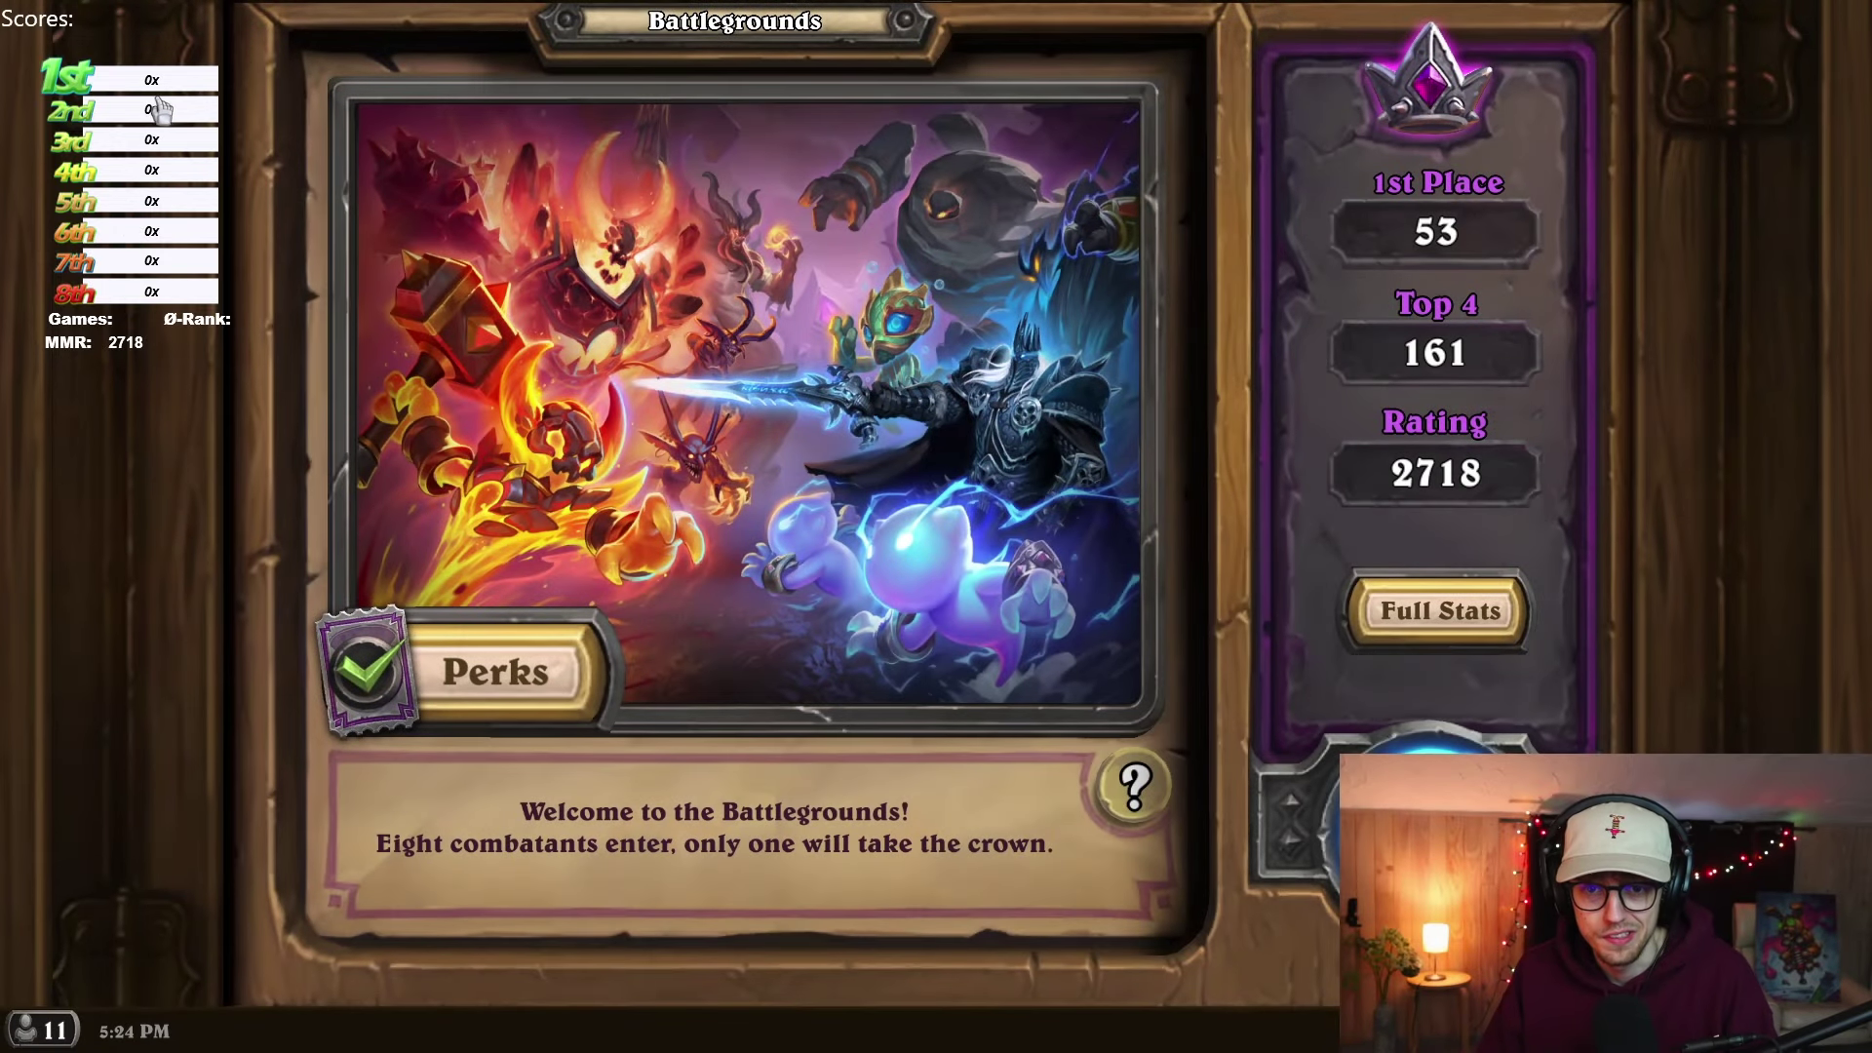
{"action": "left_click", "coordinate": [429, 638]}
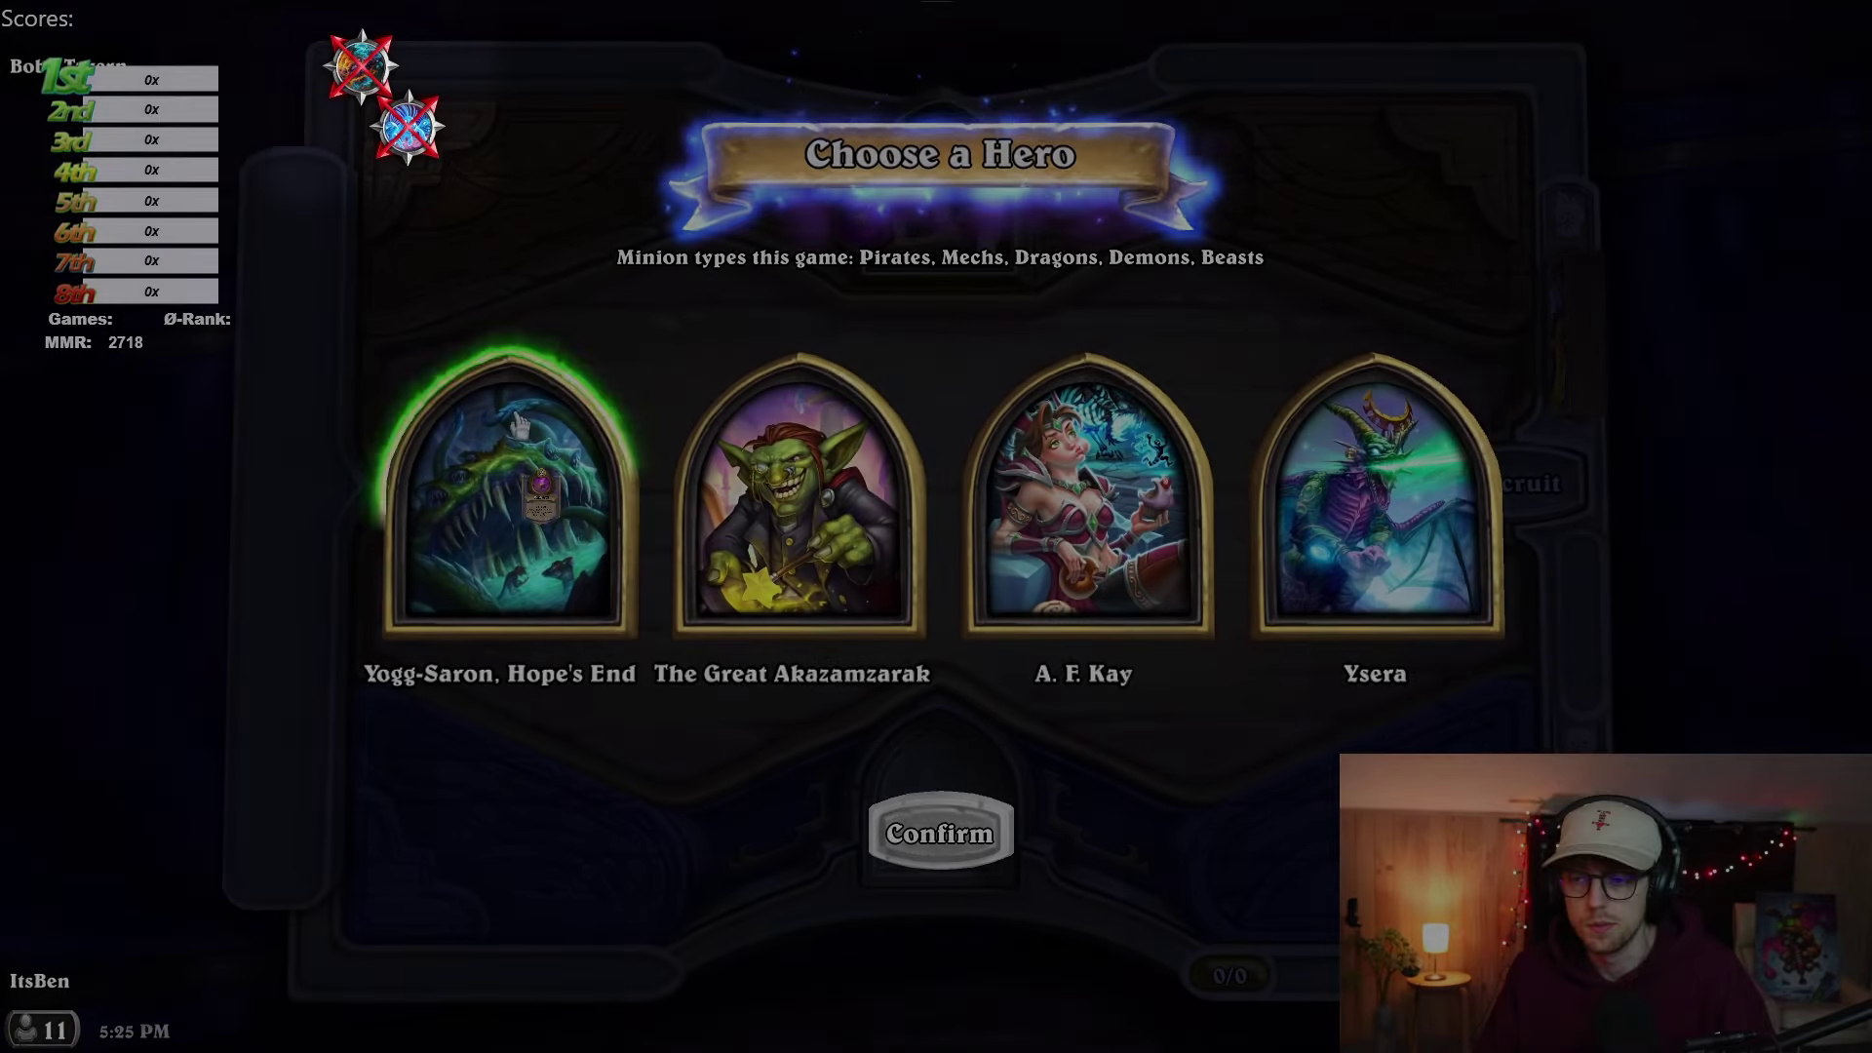
Step: Choose Yogg-Saron, Hope's End as the hero and confirm the choice
{"action": "left_click", "coordinate": [571, 485]}
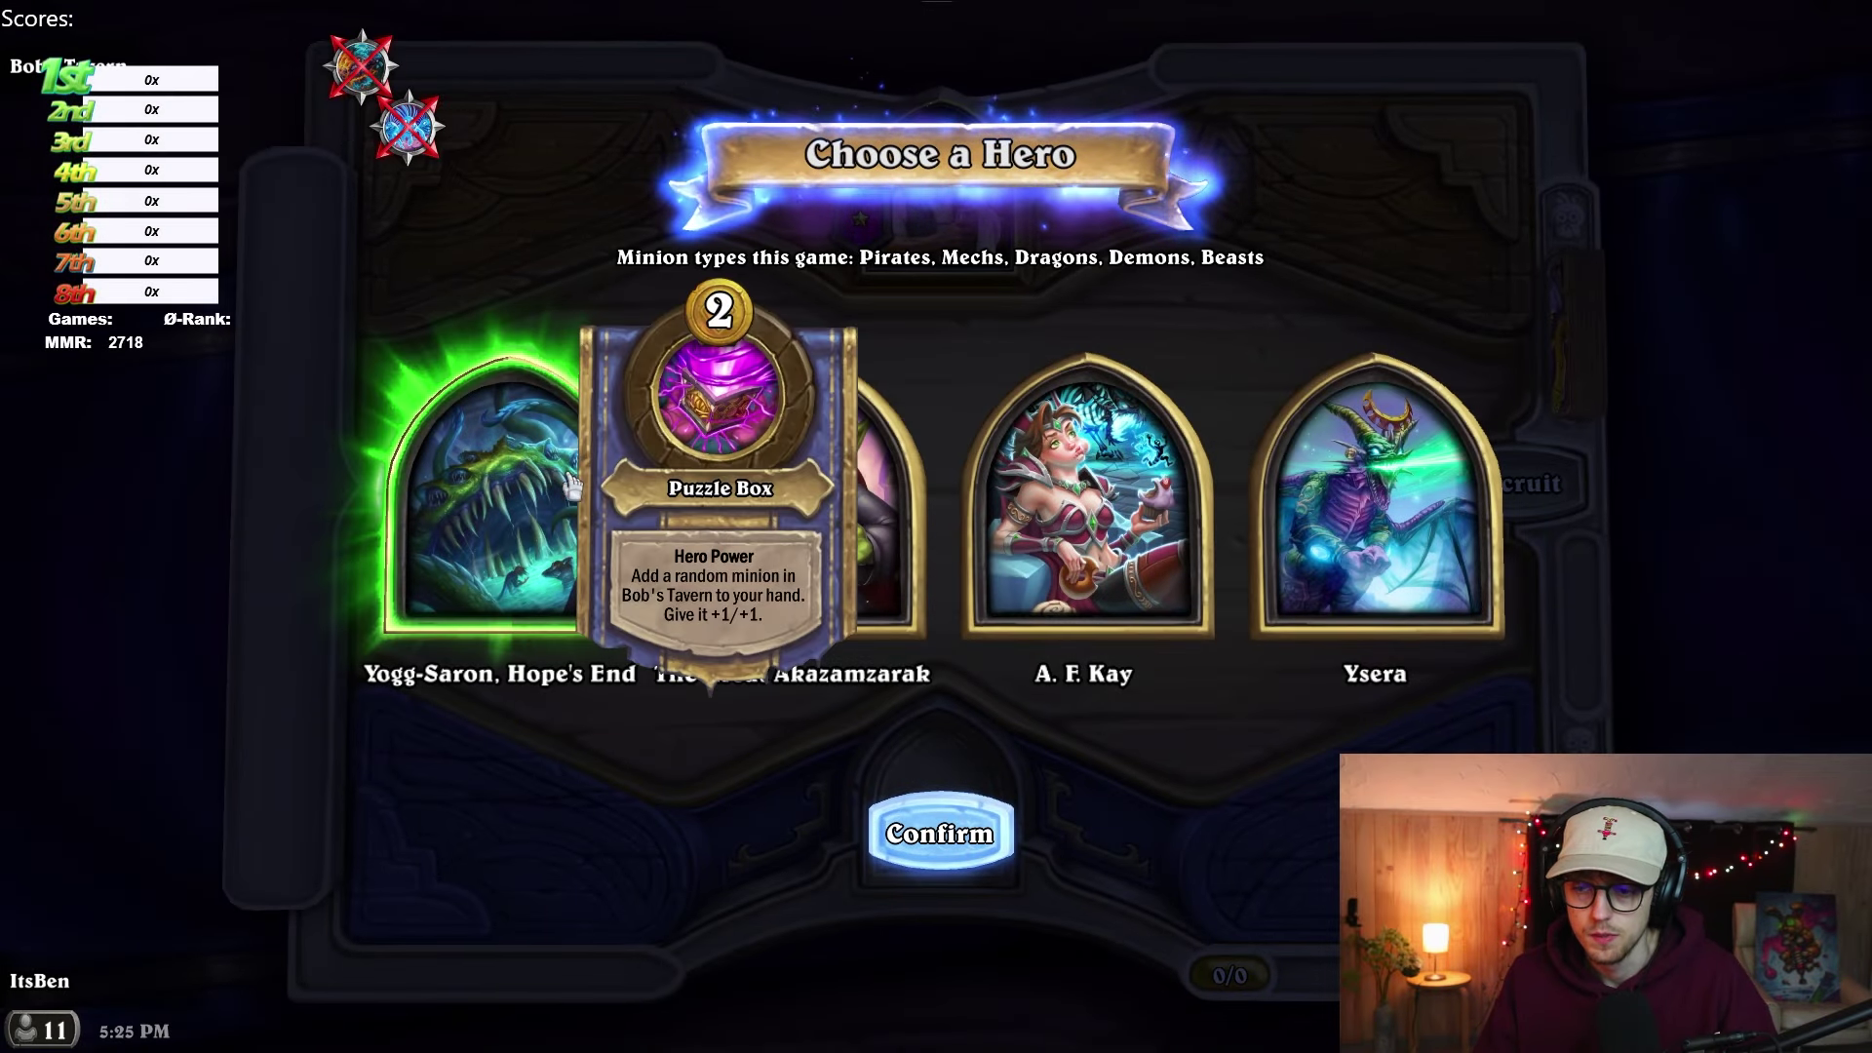
{"action": "left_click", "coordinate": [940, 839]}
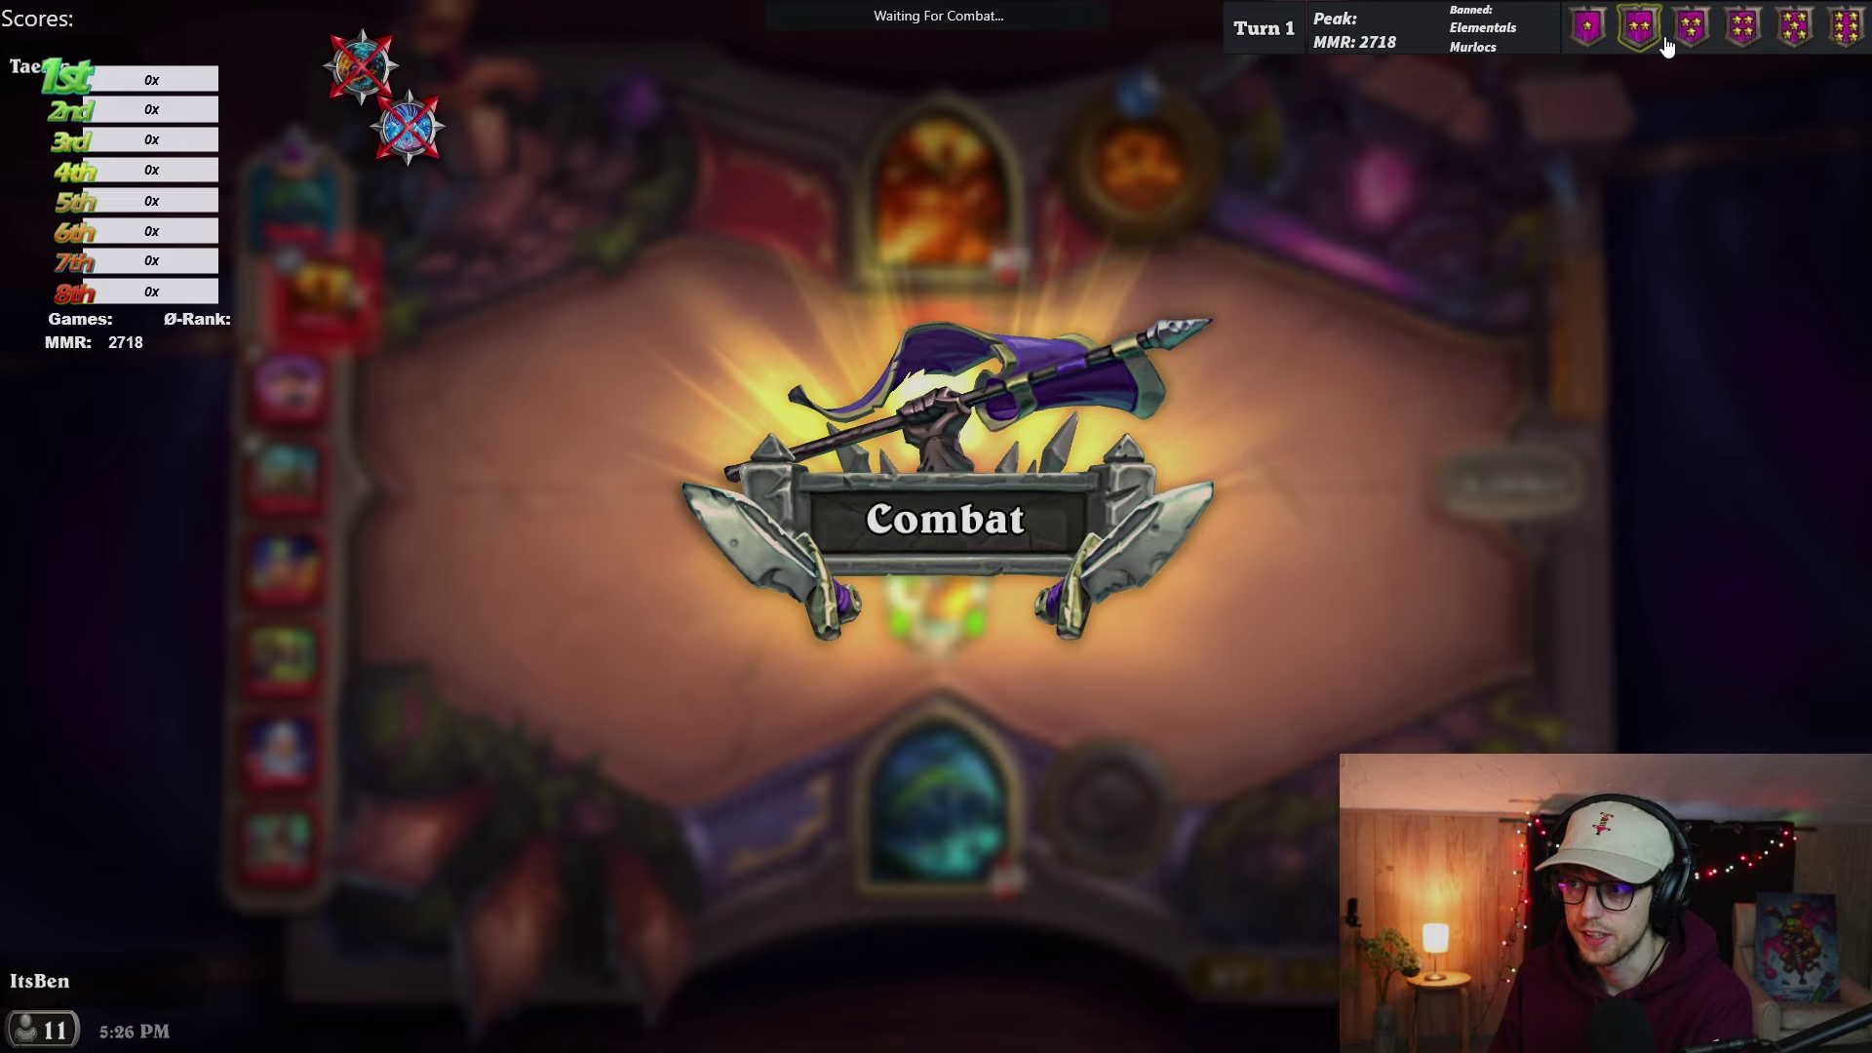
Step: Examine the overlay's tier 3 and tier 4 minion lists, the current combat odds and the players' details on the leaderboard
{"action": "left_click", "coordinate": [1692, 27]}
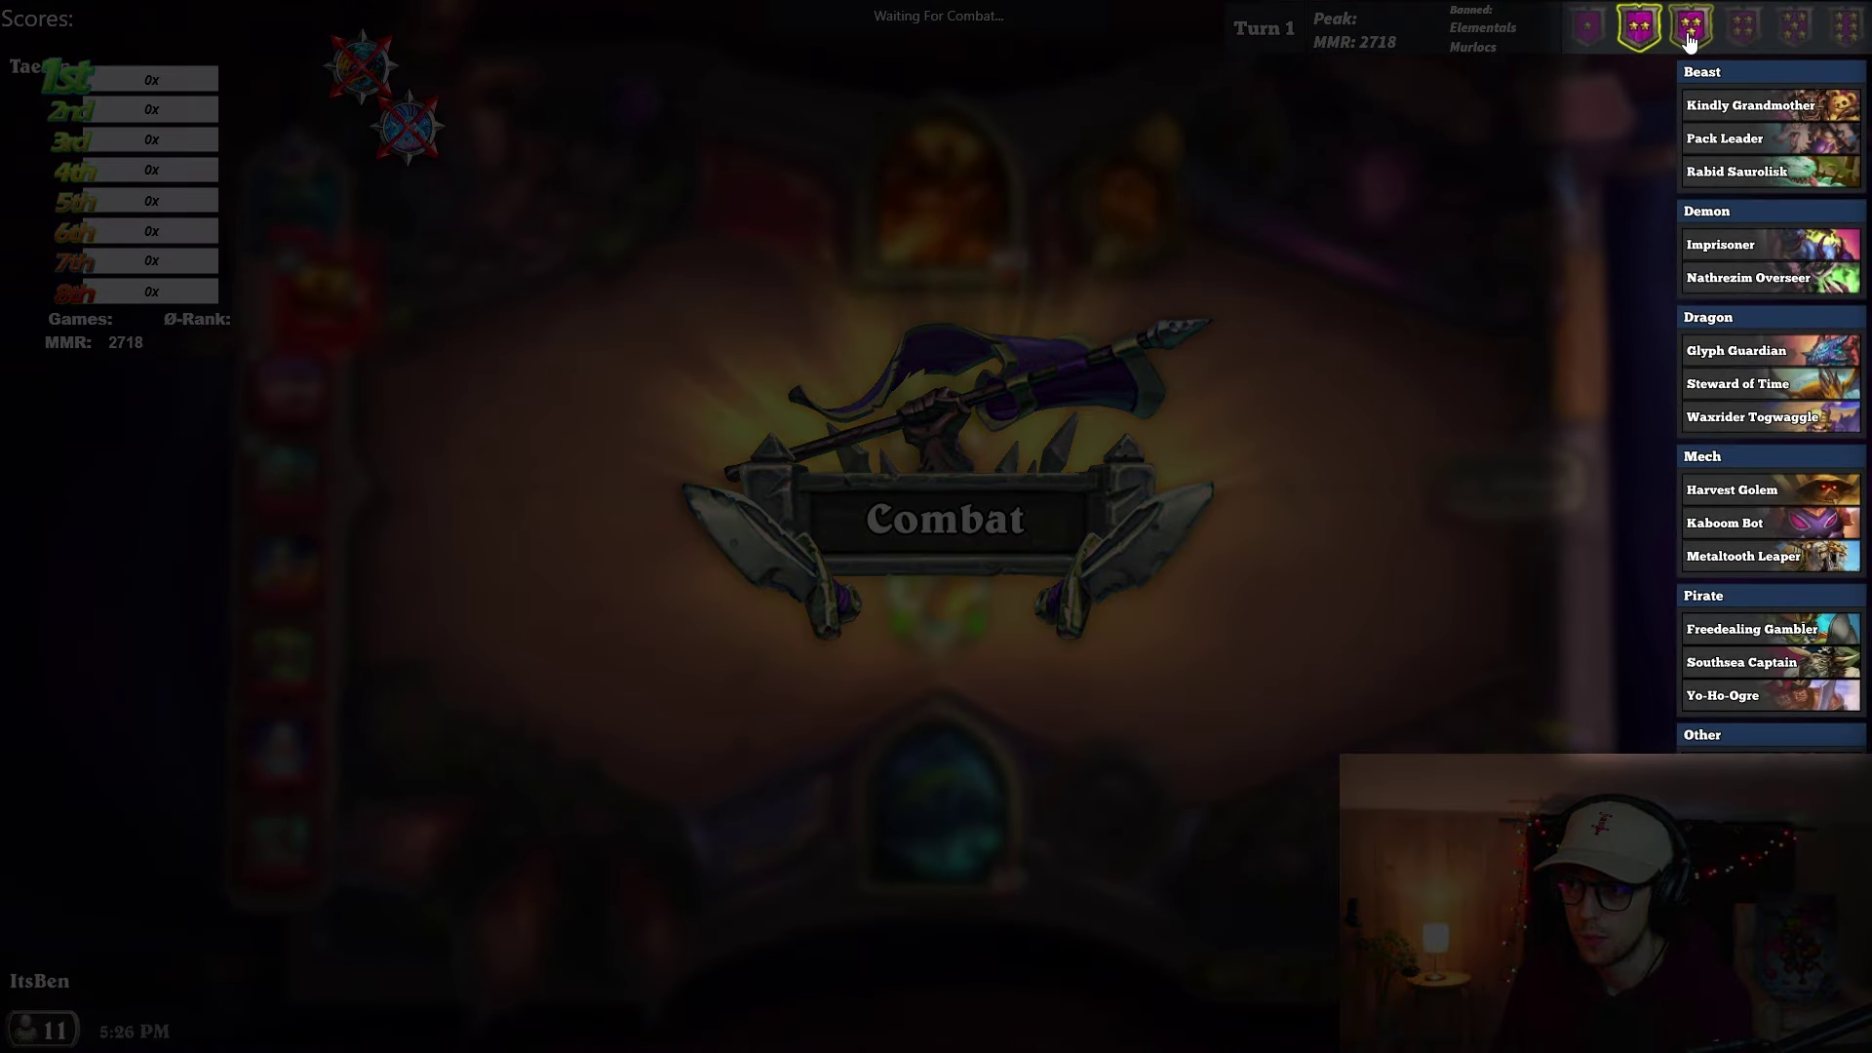
{"action": "left_click", "coordinate": [1744, 29]}
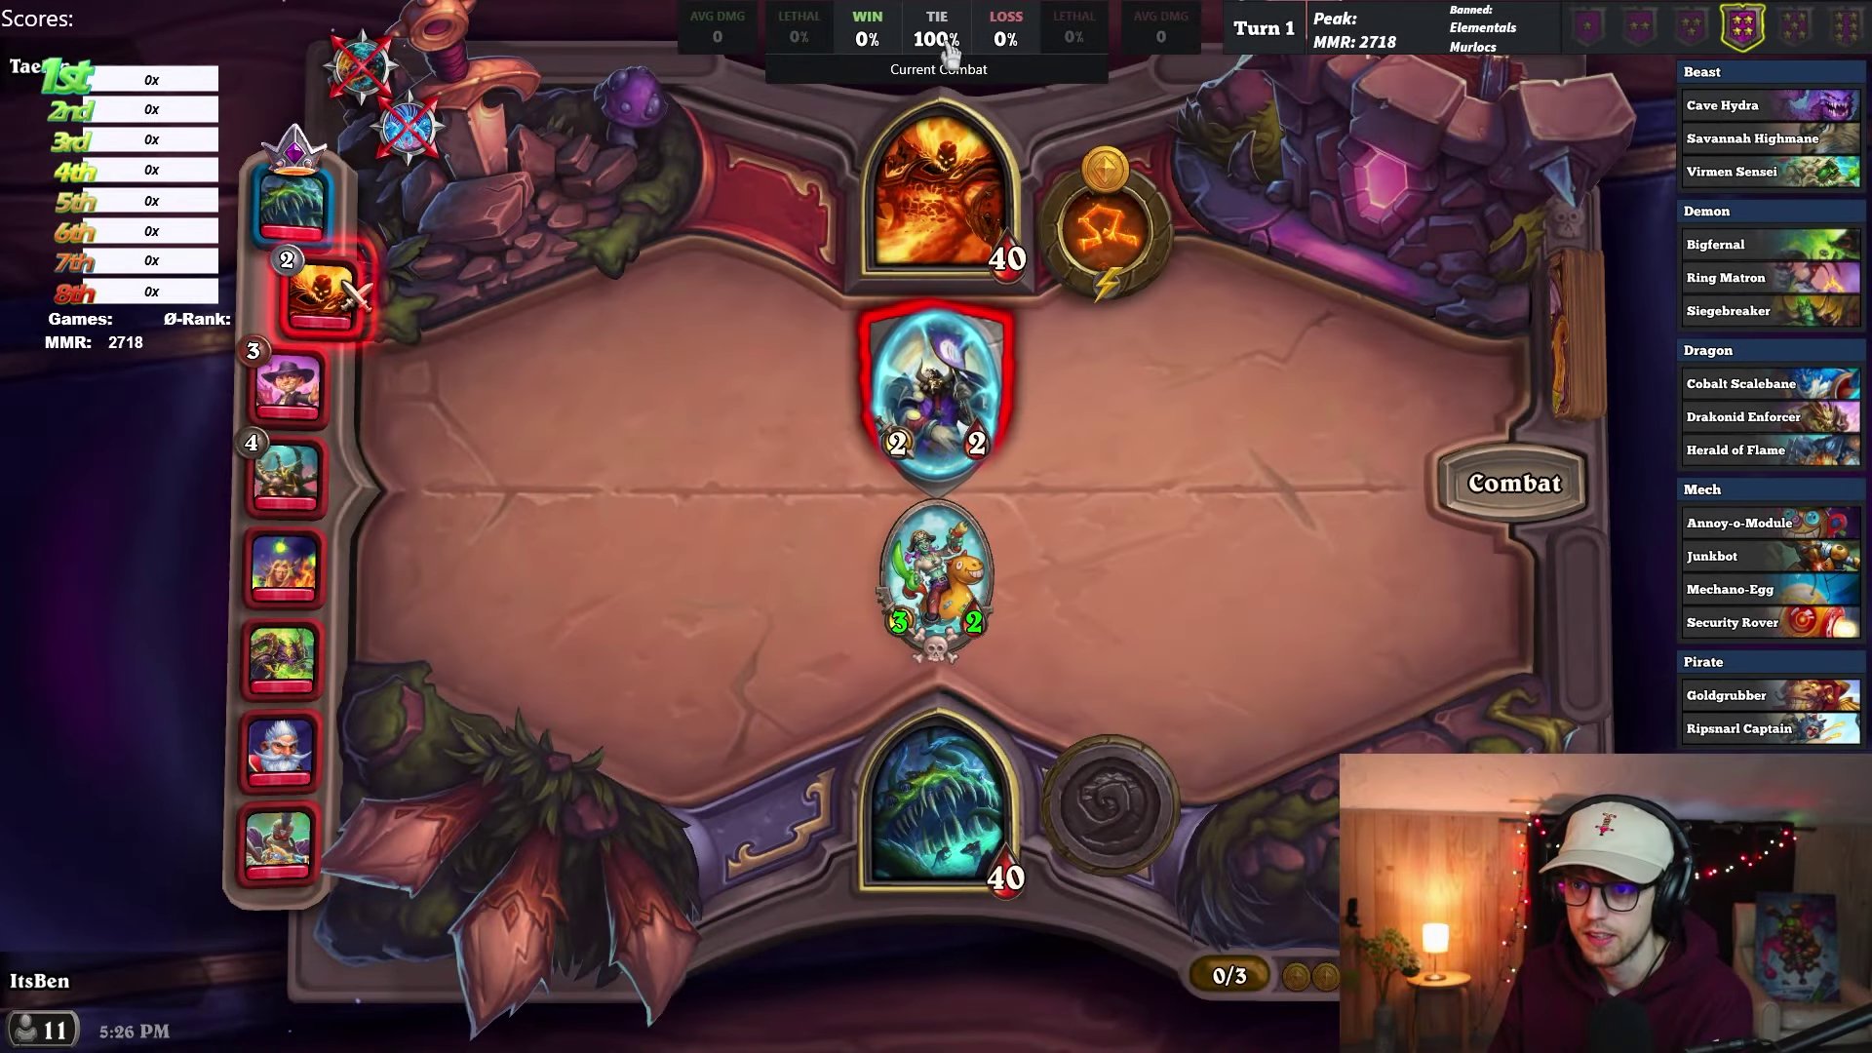
{"action": "mouse_move", "coordinate": [946, 41]}
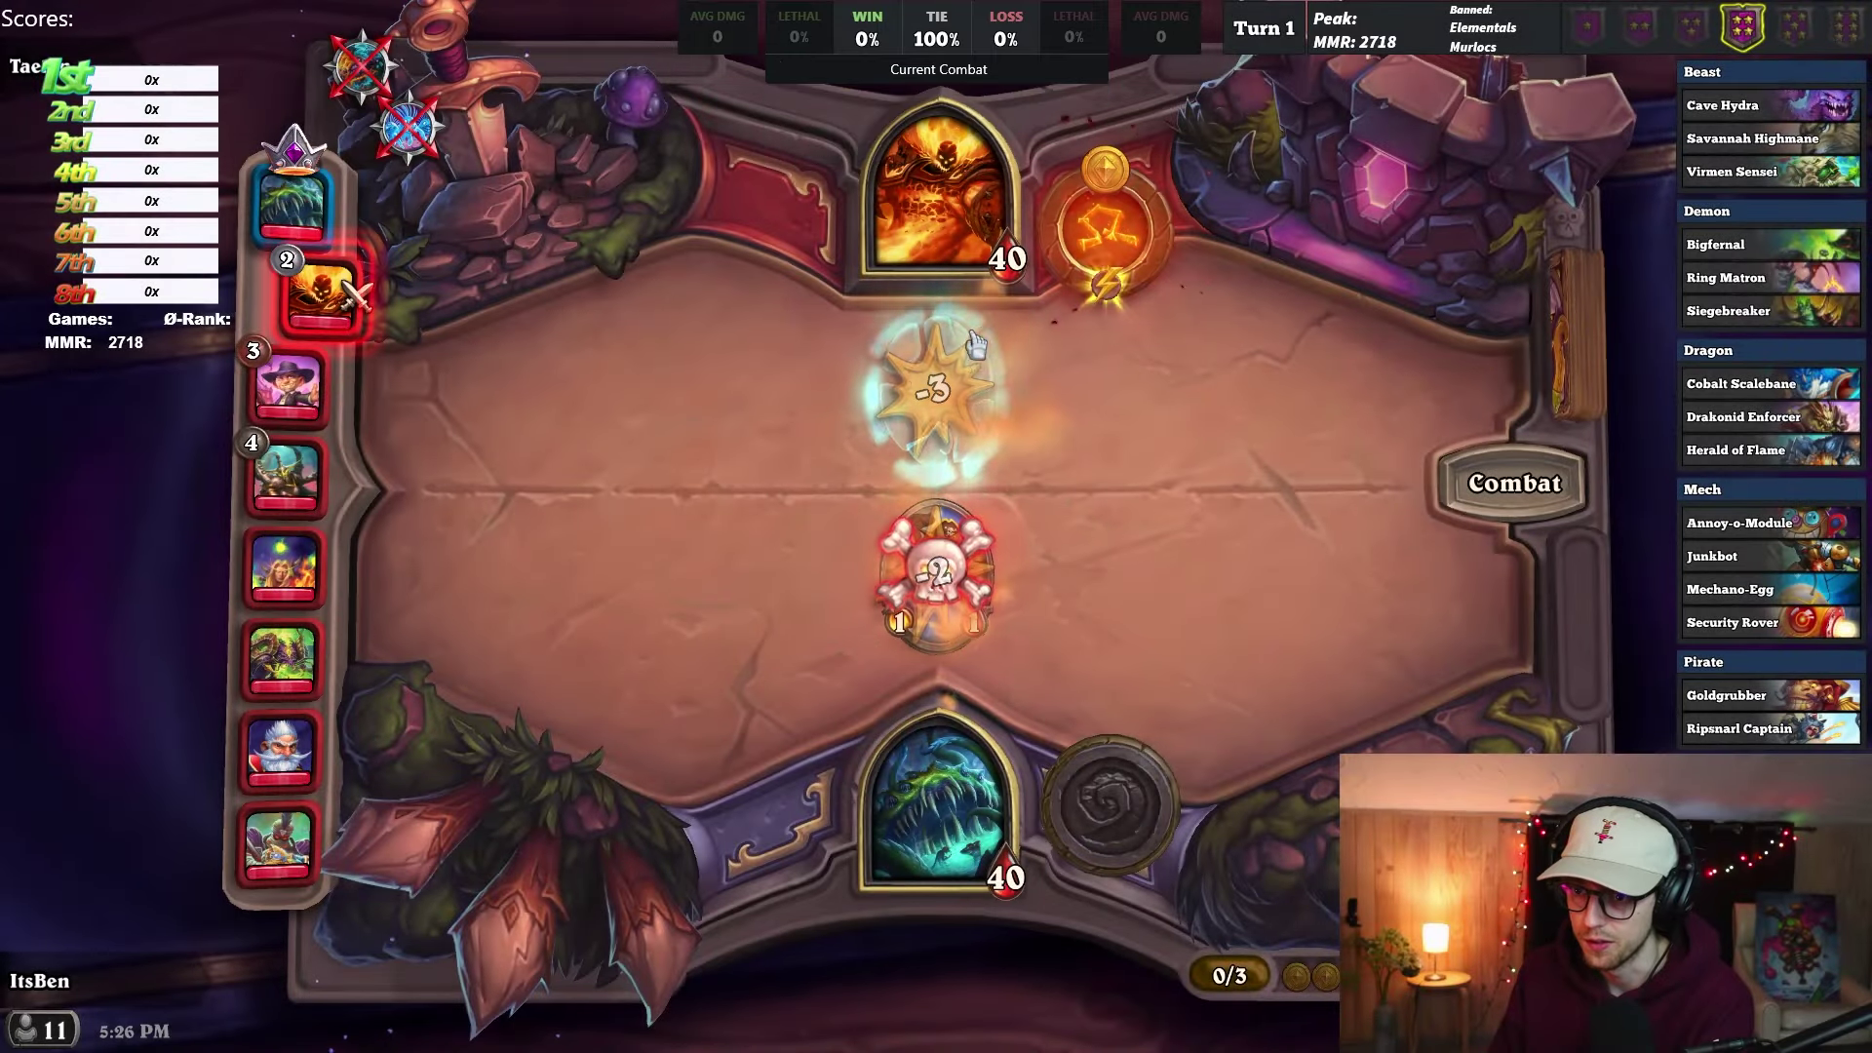
{"action": "mouse_move", "coordinate": [936, 390]}
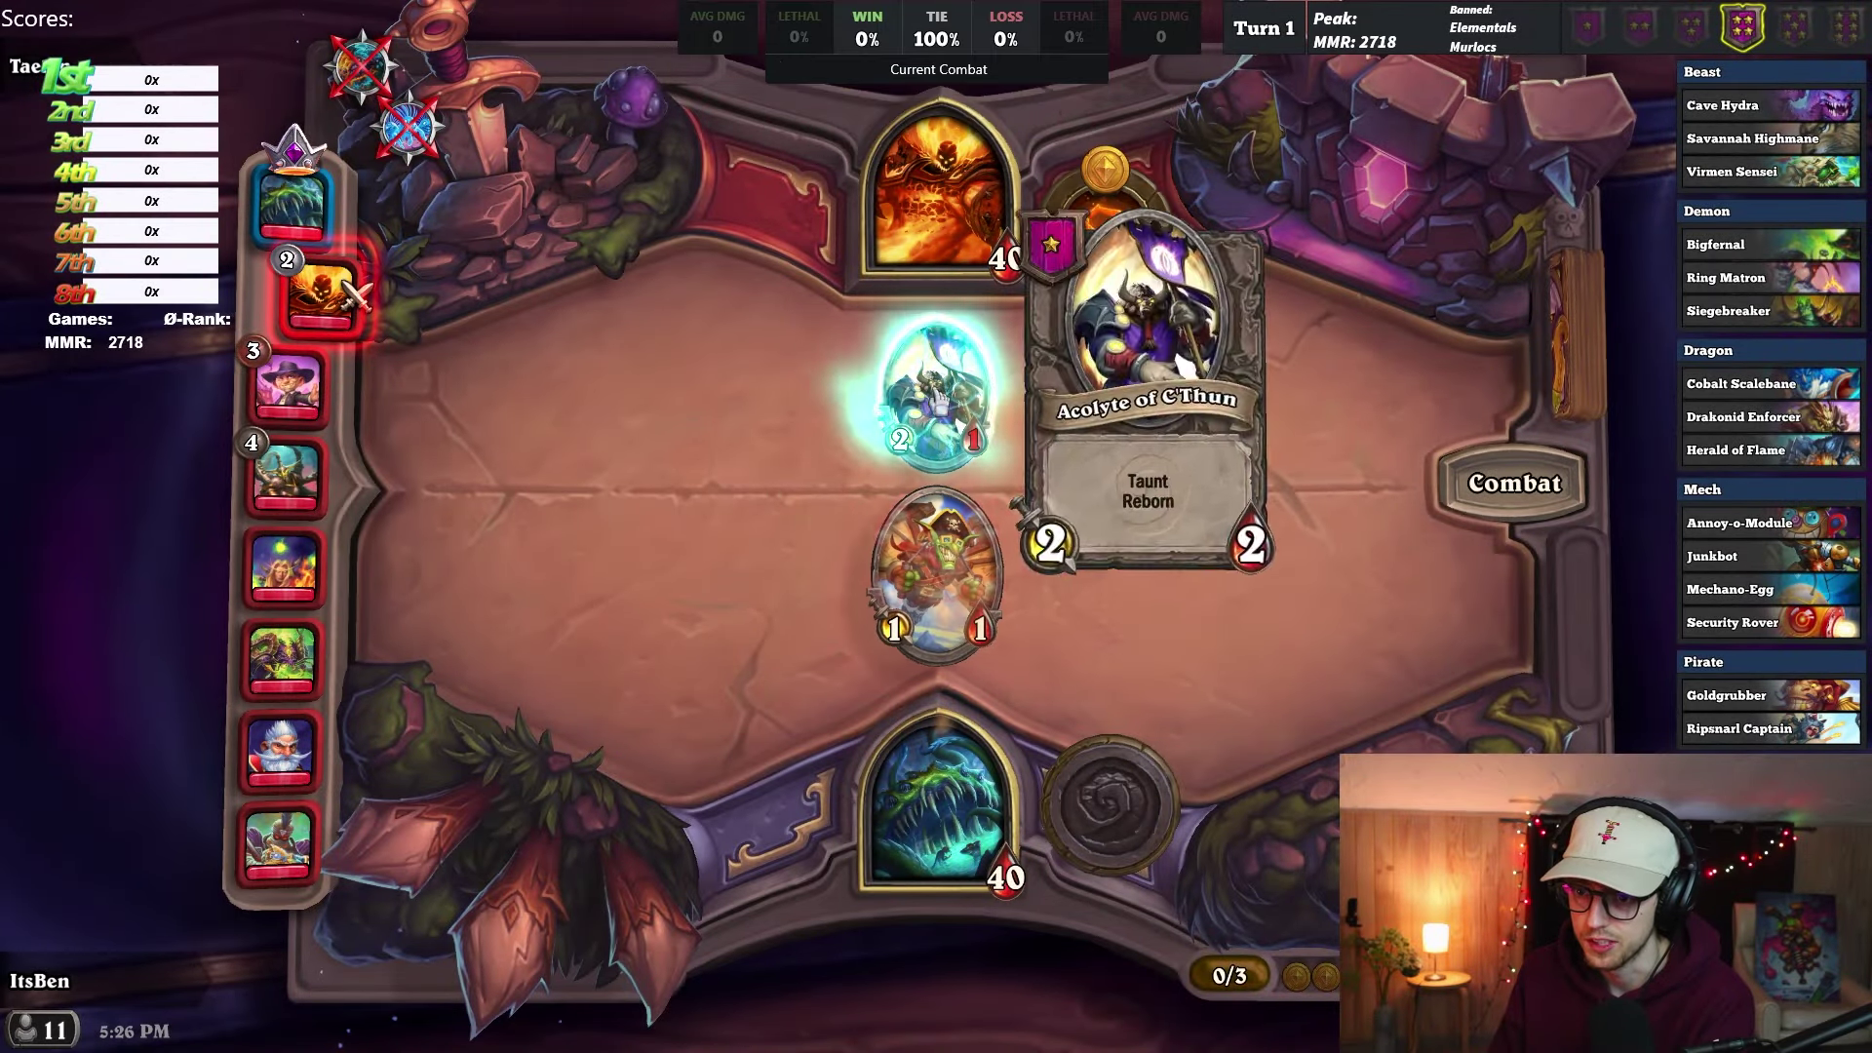
{"action": "mouse_move", "coordinate": [1139, 207]}
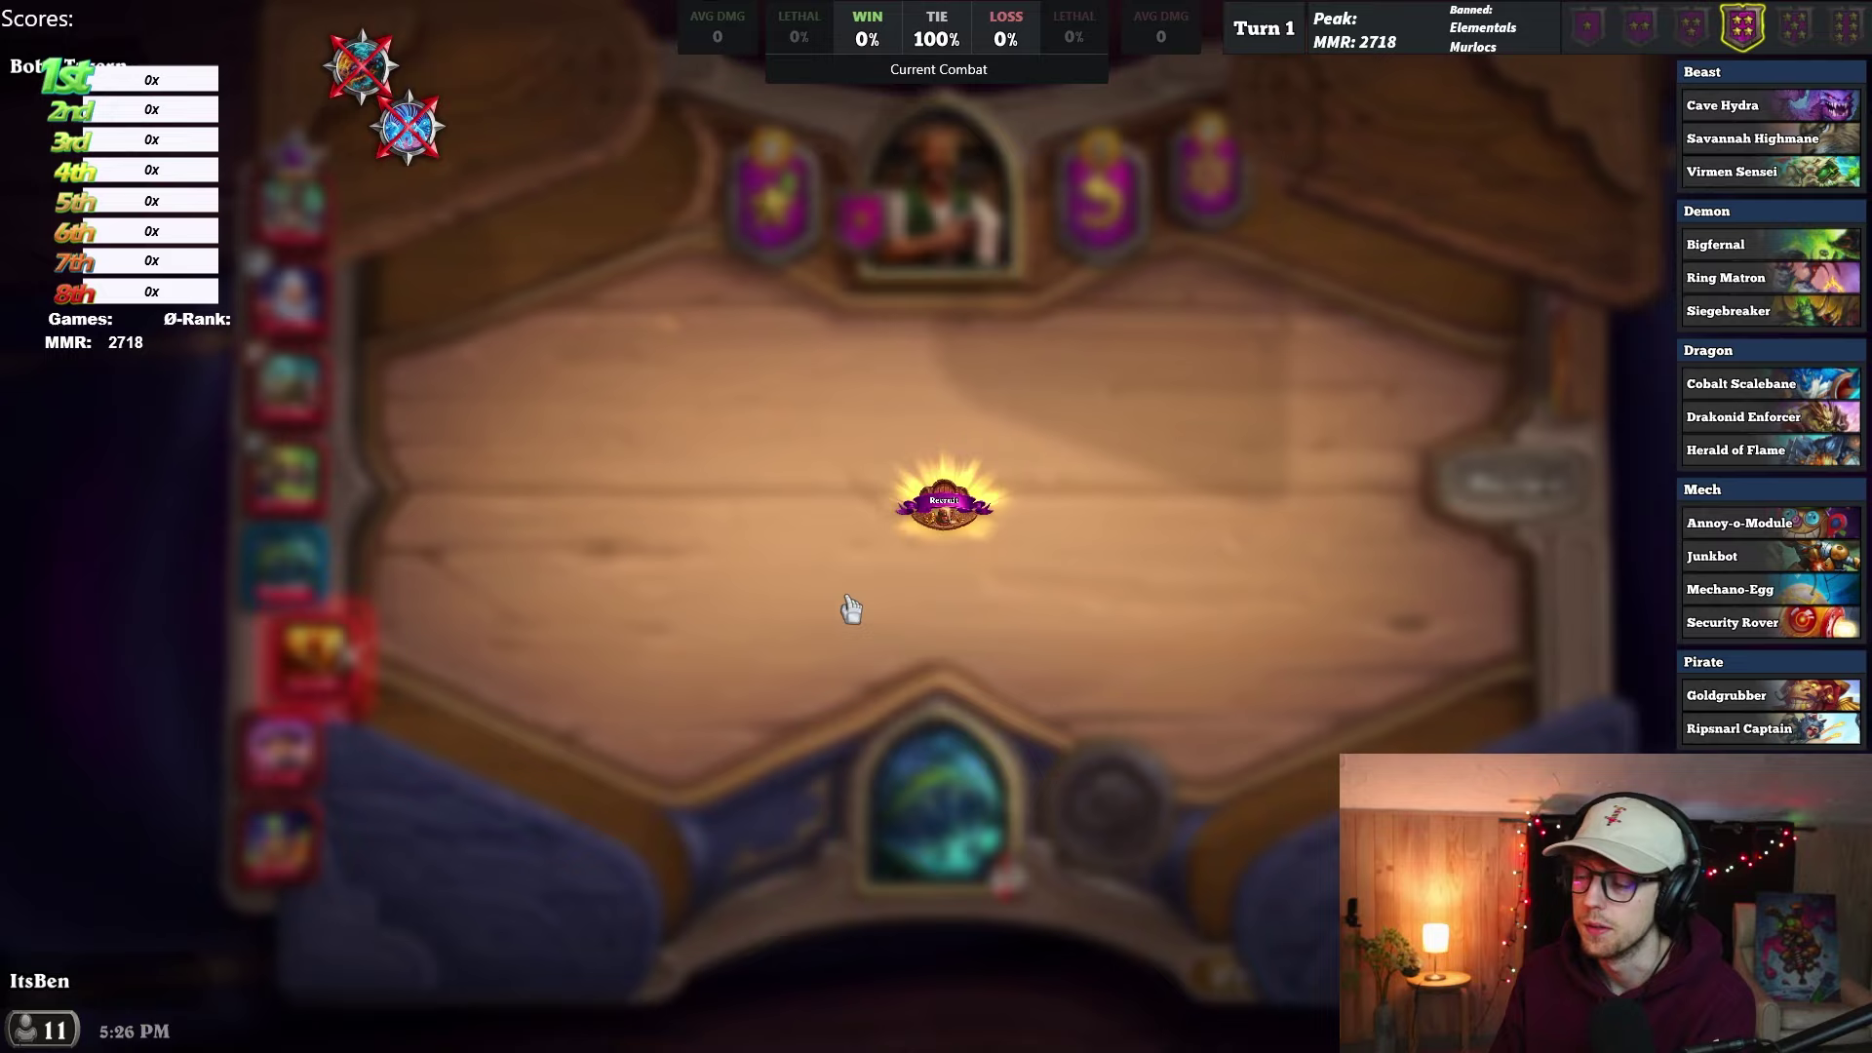
{"action": "mouse_move", "coordinate": [280, 560]}
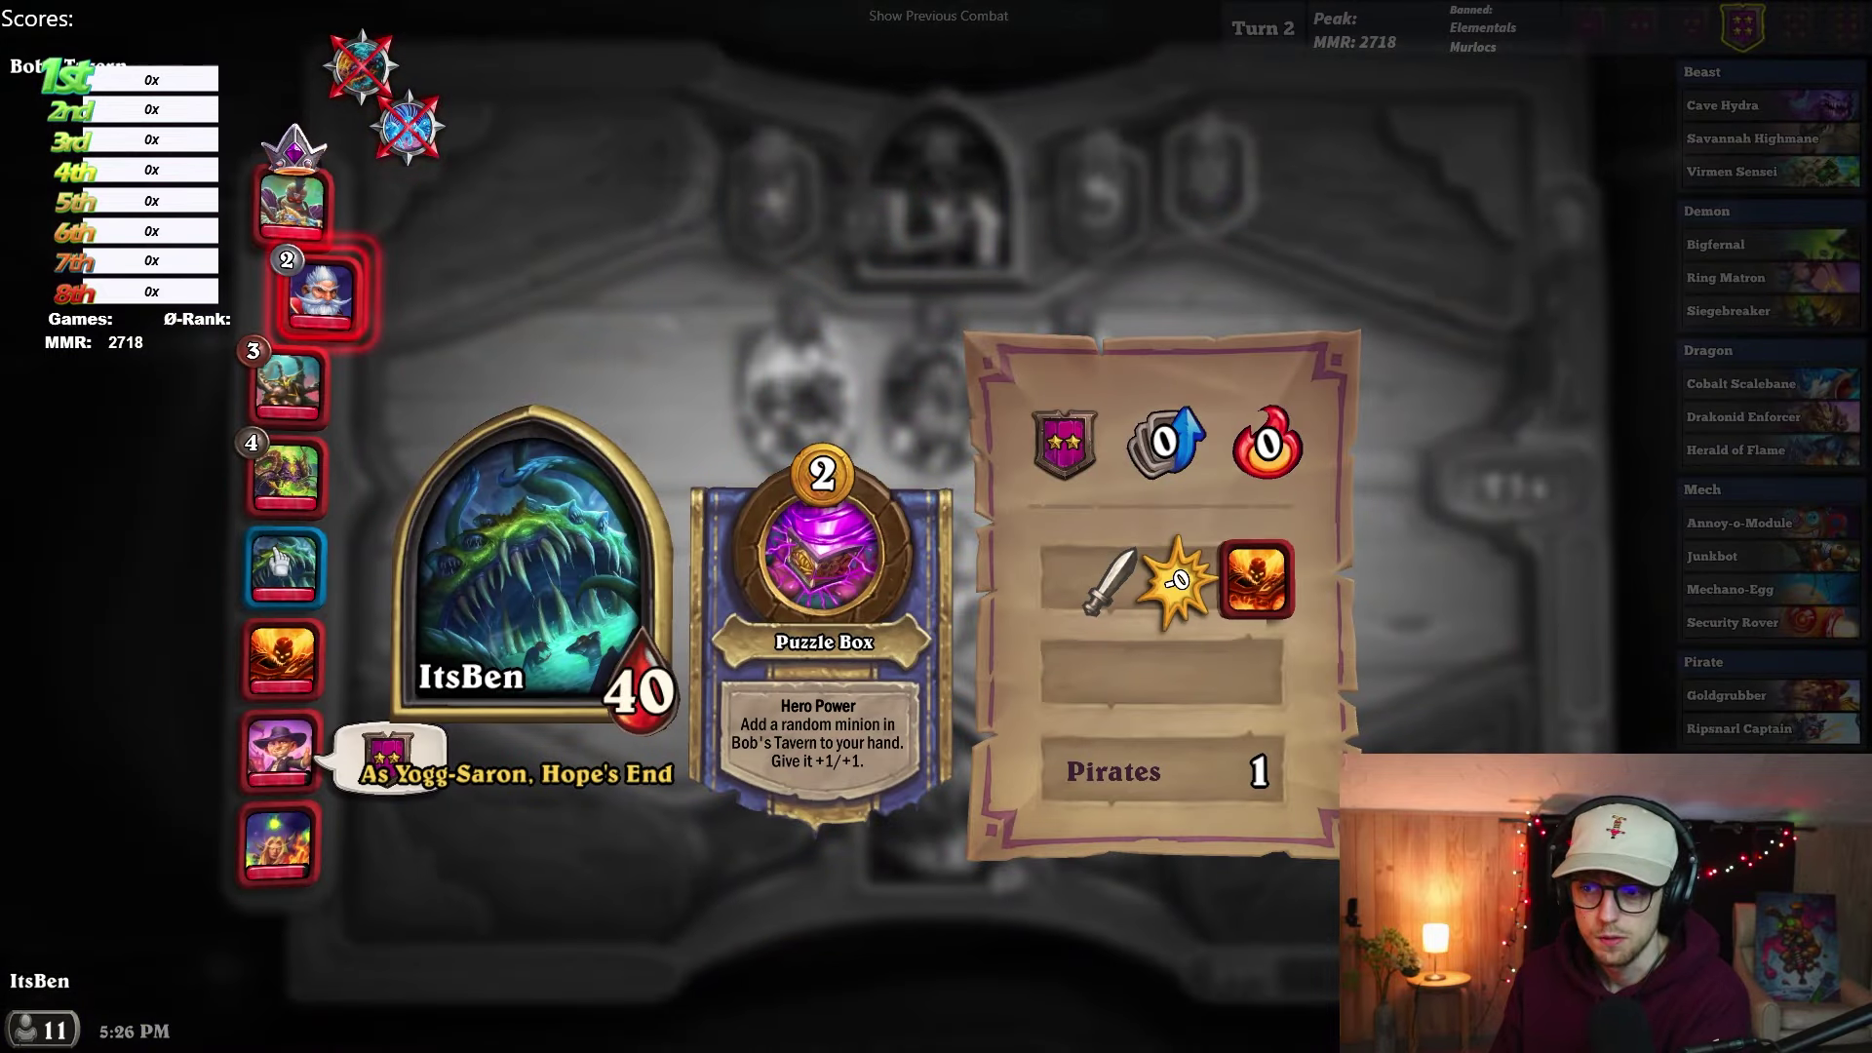
{"action": "mouse_move", "coordinate": [281, 651]}
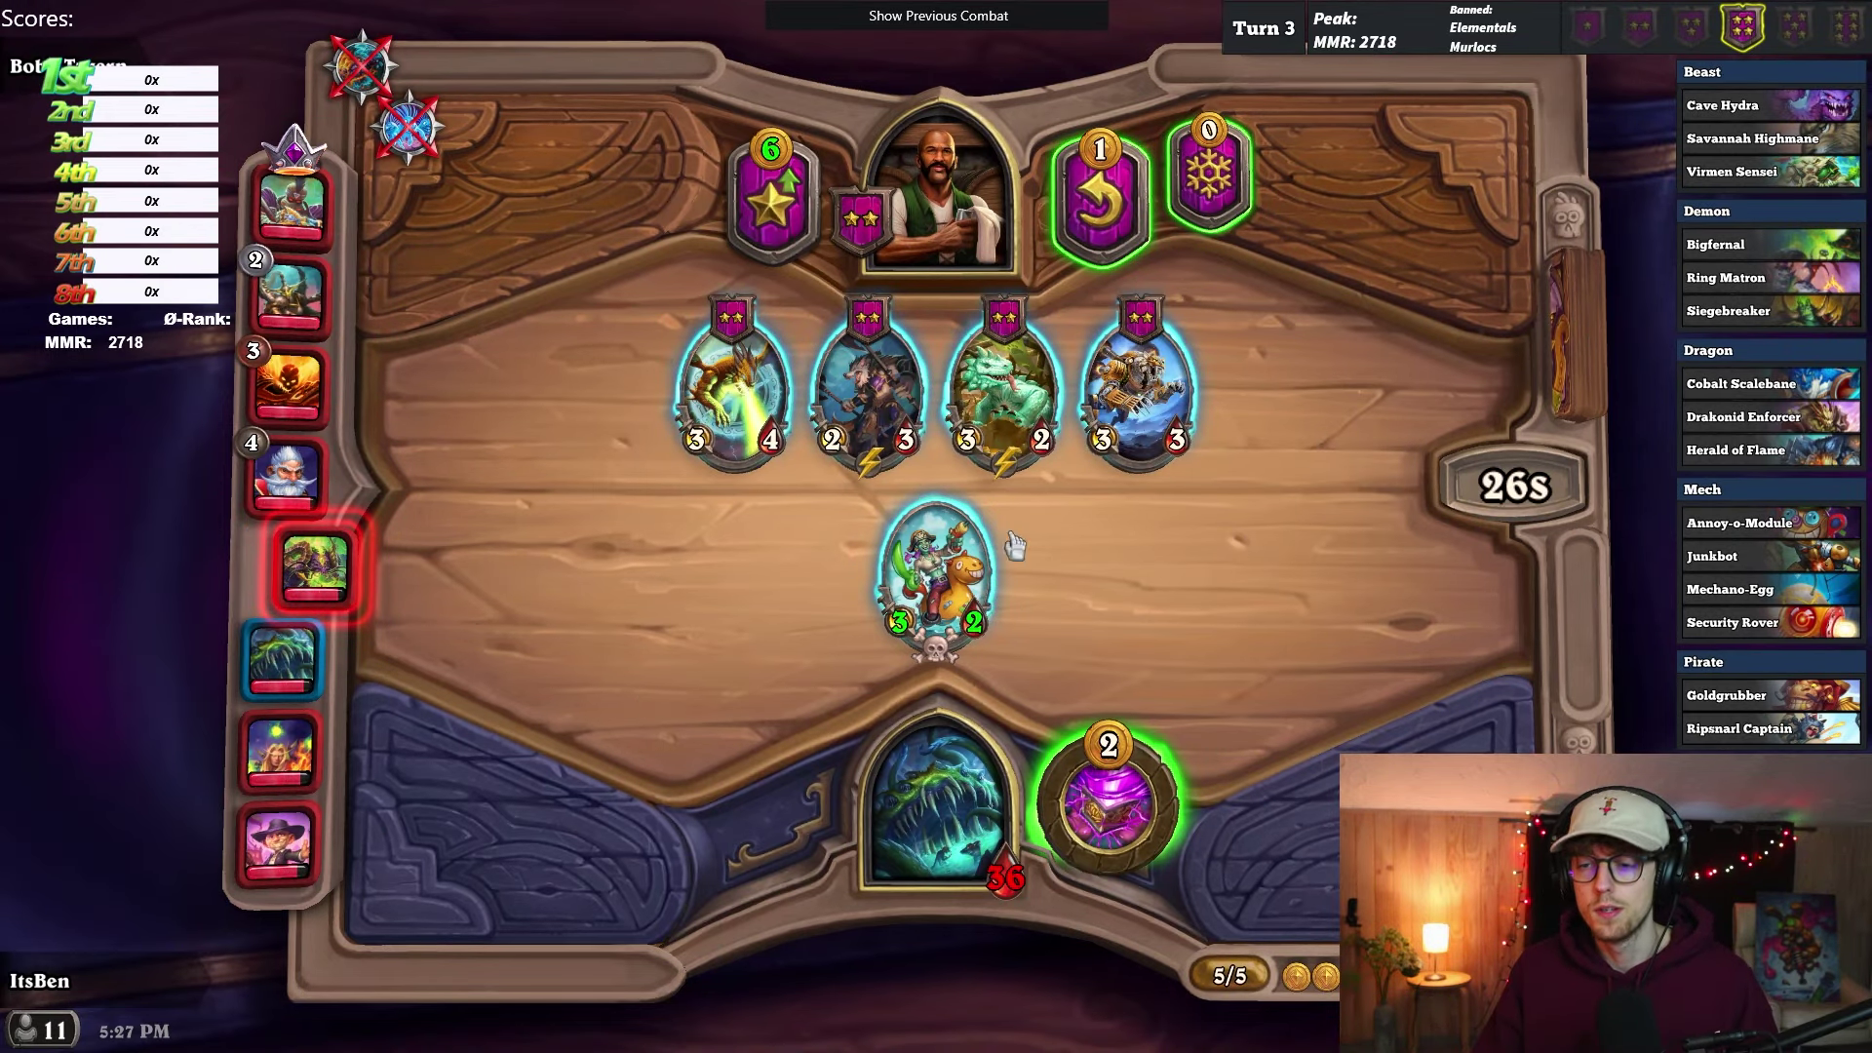
Step: Use the Puzzle Box hero power, play Rabid Saurolisk, and add the tavern's 3/4 minion to the board
{"action": "left_click", "coordinate": [1143, 788]}
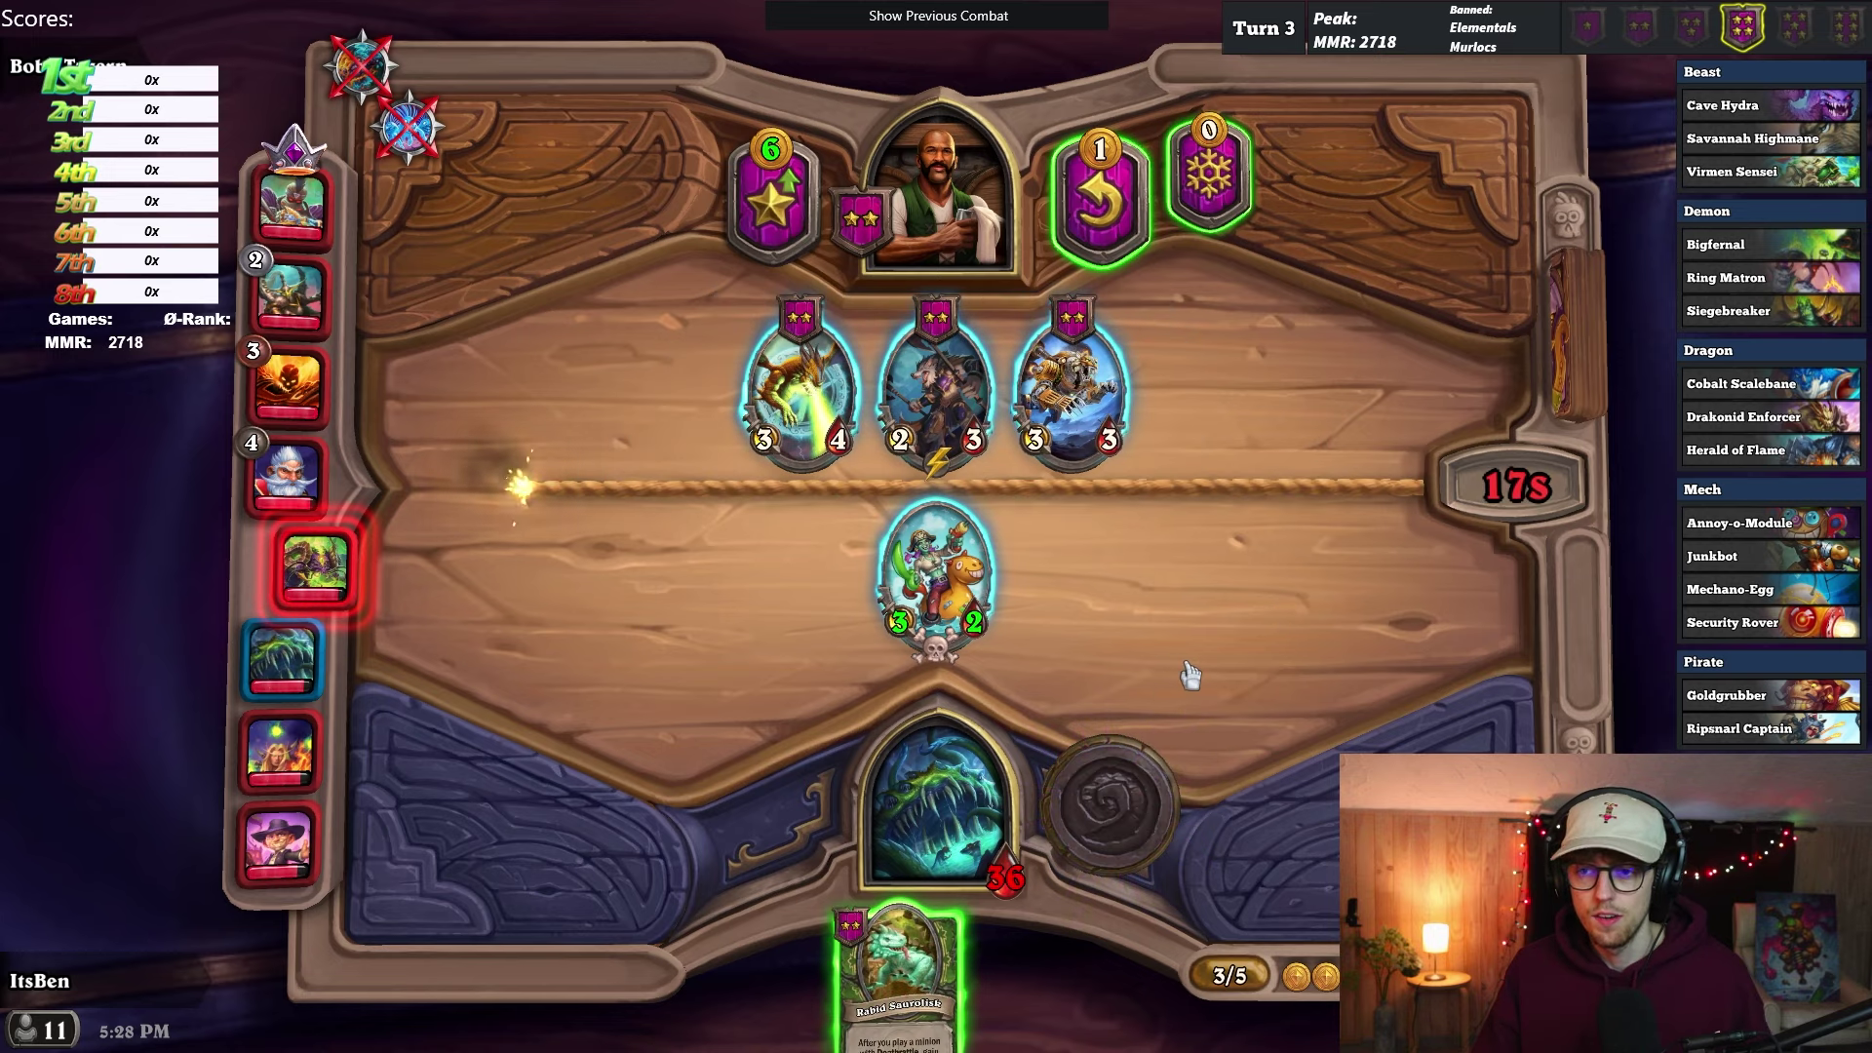
{"action": "left_click_drag", "start_coordinate": [897, 975], "coordinate": [844, 624]}
{"action": "left_click_drag", "start_coordinate": [799, 390], "coordinate": [936, 585]}
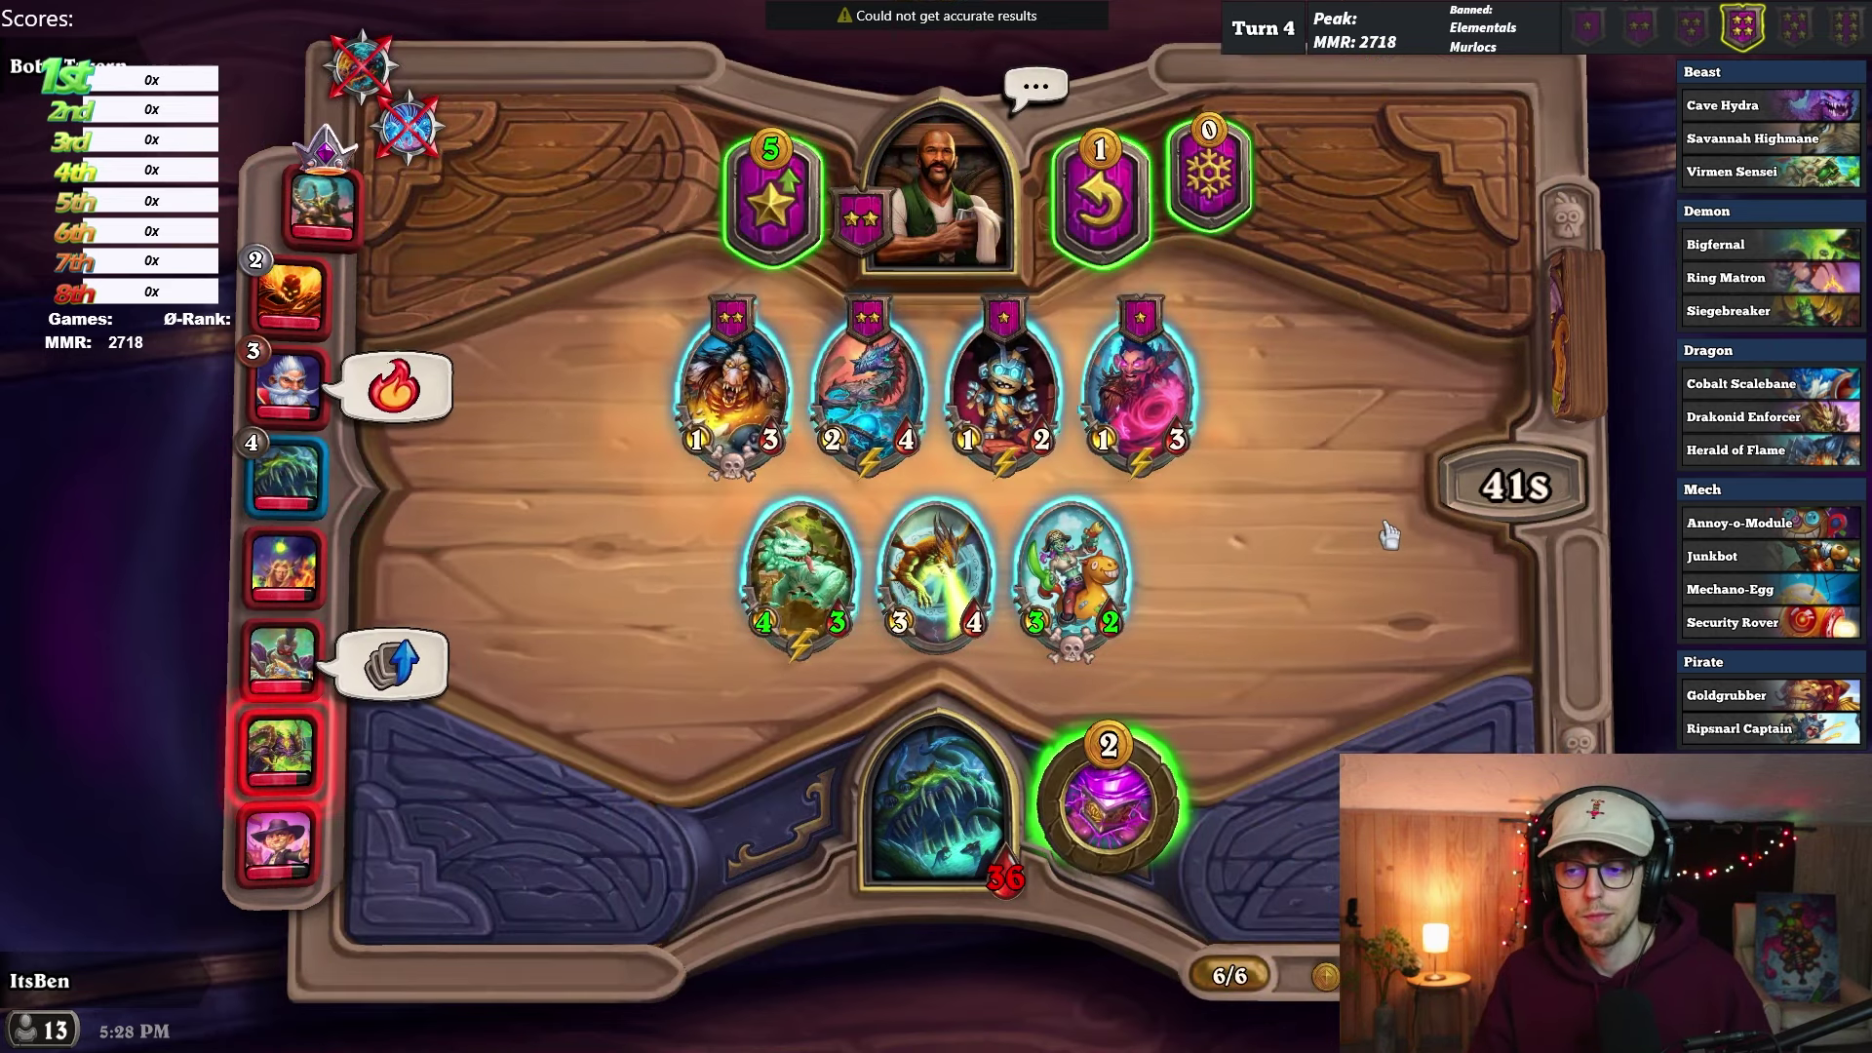
Step: Use Puzzle Box on turn 4 and play Pack Leader mid-board and Micro Mummy at the right end of the minion row
{"action": "mouse_move", "coordinate": [278, 770]}
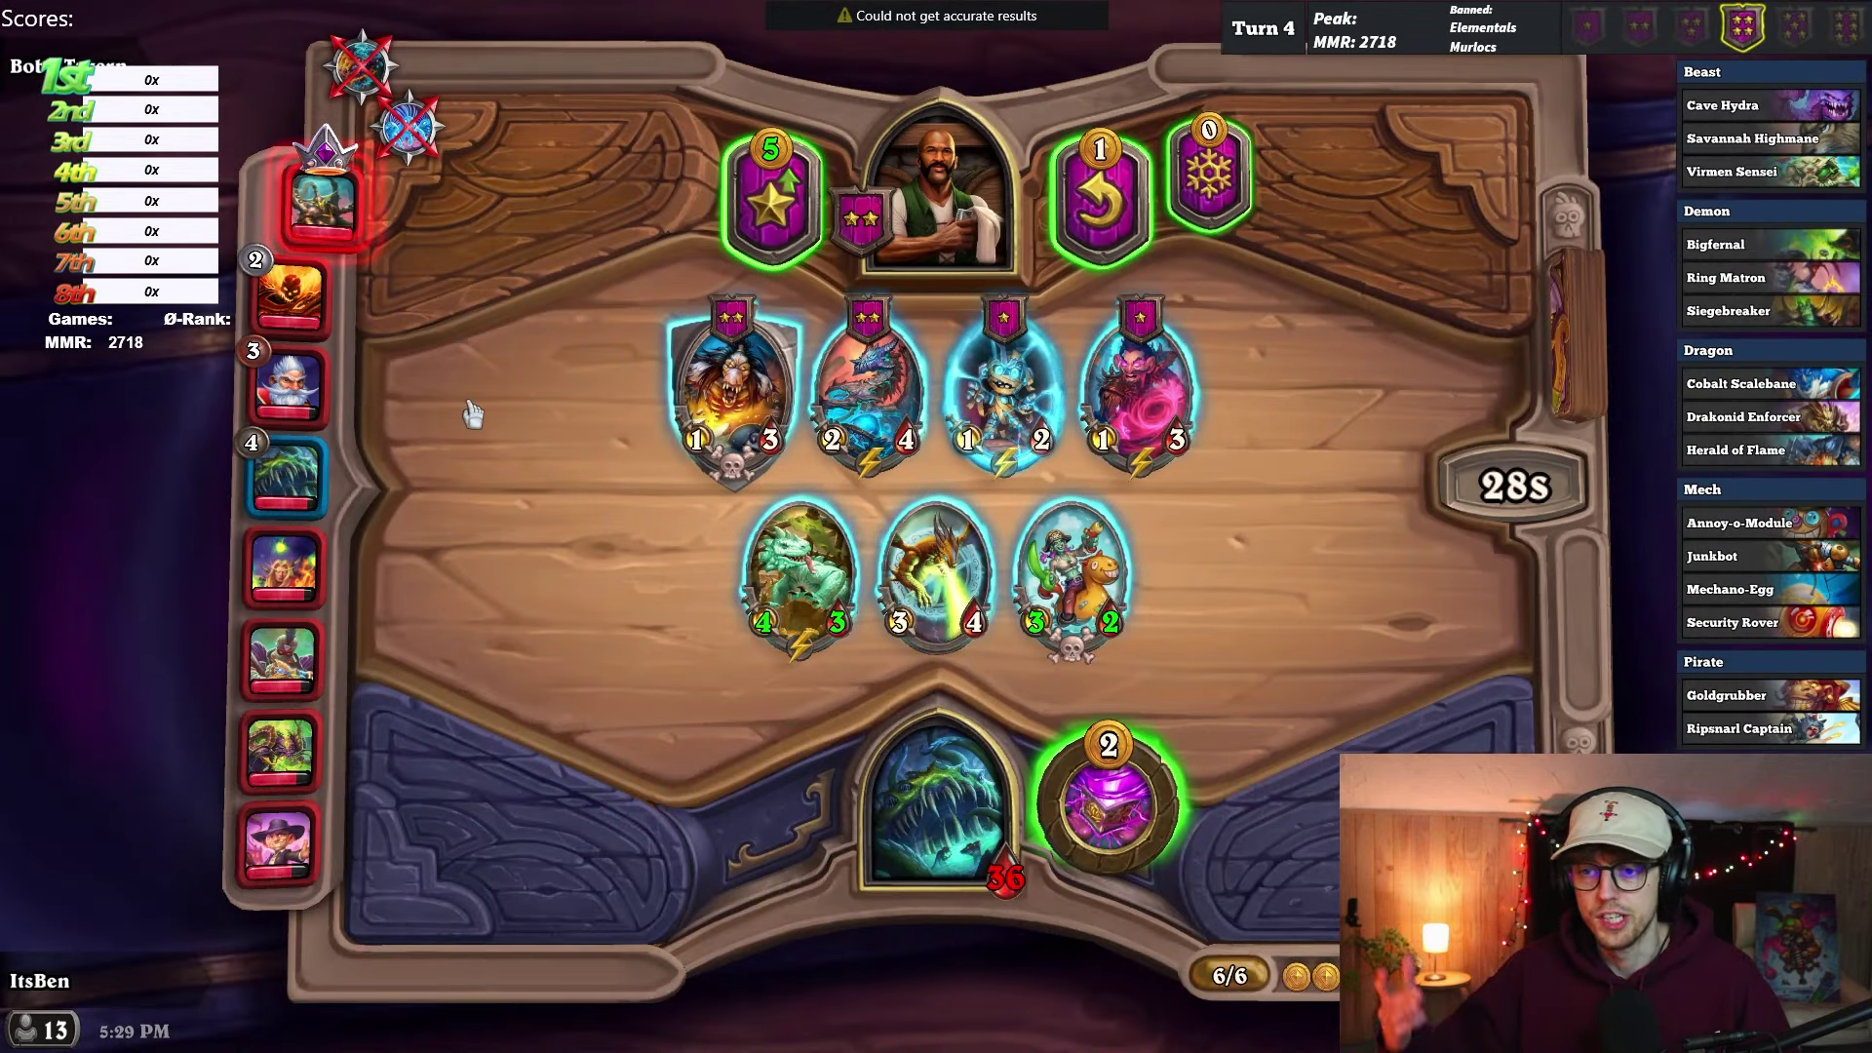
{"action": "left_click", "coordinate": [1107, 799]}
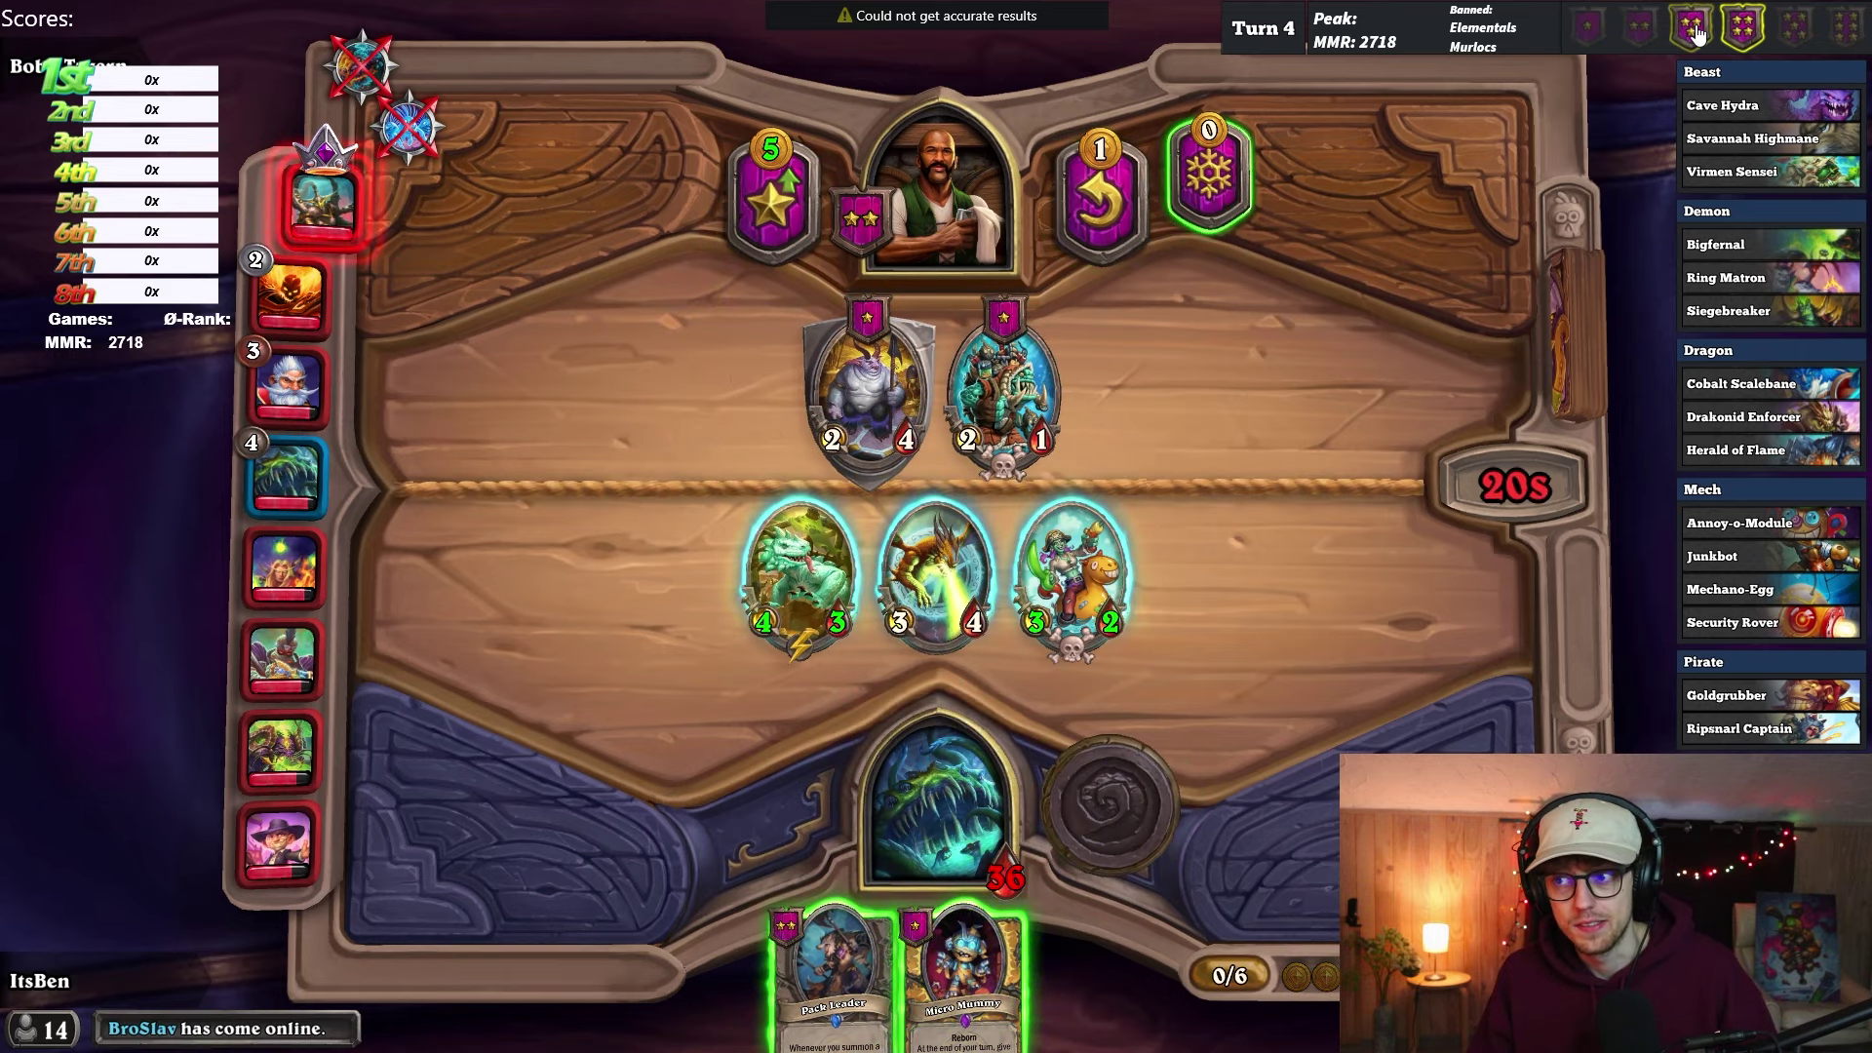
{"action": "left_click", "coordinate": [1638, 27]}
{"action": "left_click_drag", "start_coordinate": [834, 975], "coordinate": [956, 834]}
{"action": "left_click_drag", "start_coordinate": [902, 980], "coordinate": [1209, 585]}
Step: Browse the overlay's minion lists for tavern tiers 4, 6 and 5
{"action": "left_click", "coordinate": [1742, 30]}
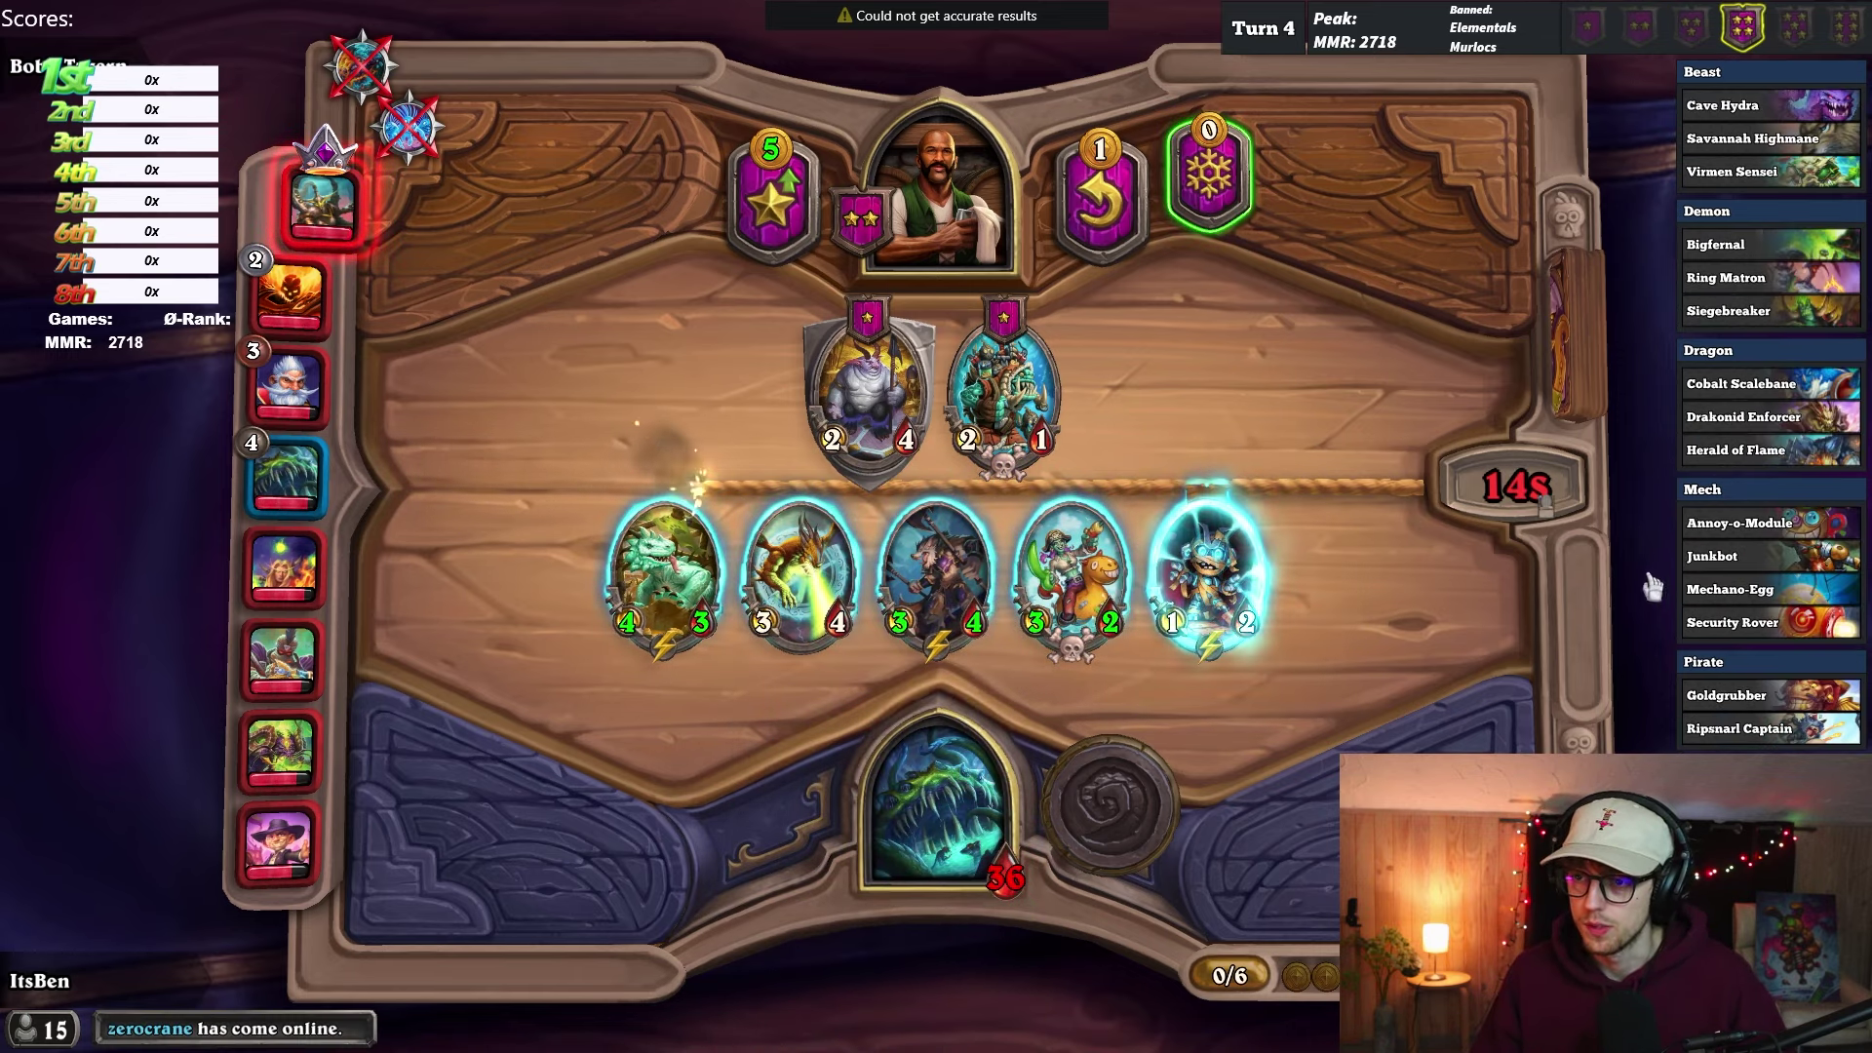
{"action": "left_click", "coordinate": [1846, 41]}
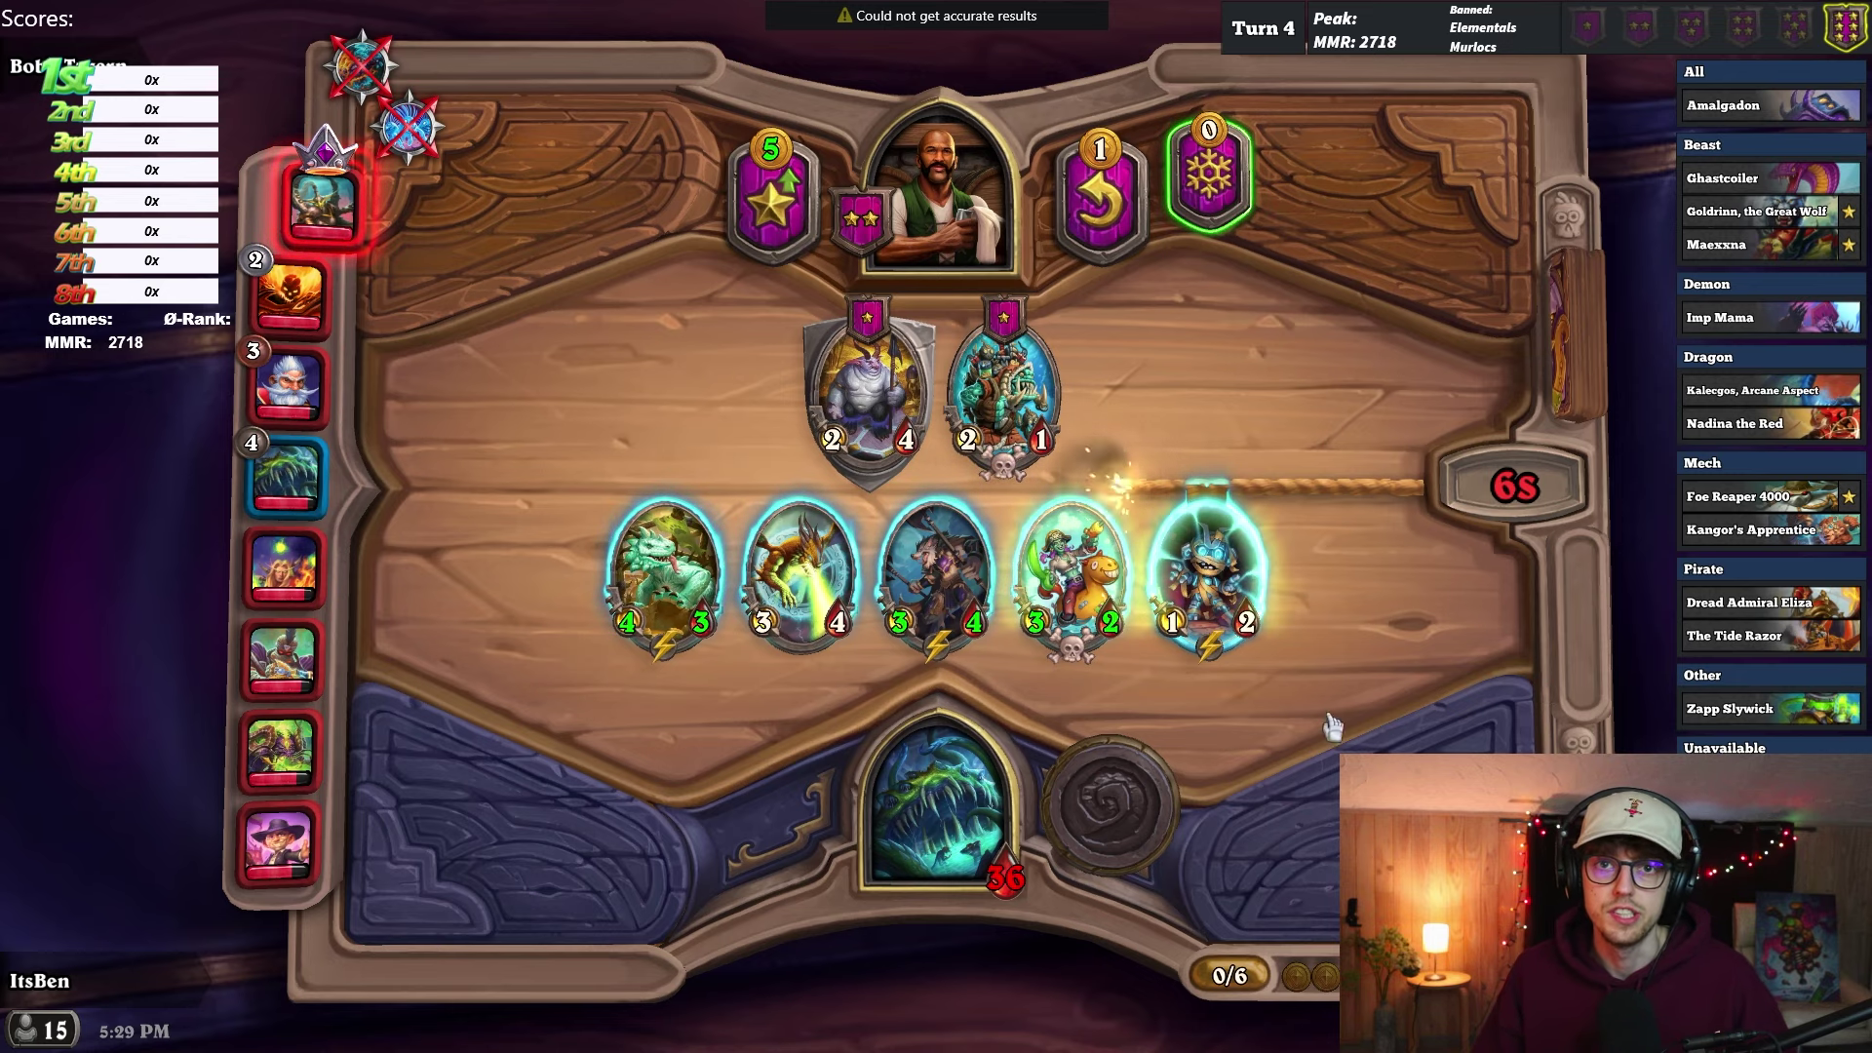
{"action": "left_click", "coordinate": [1800, 29]}
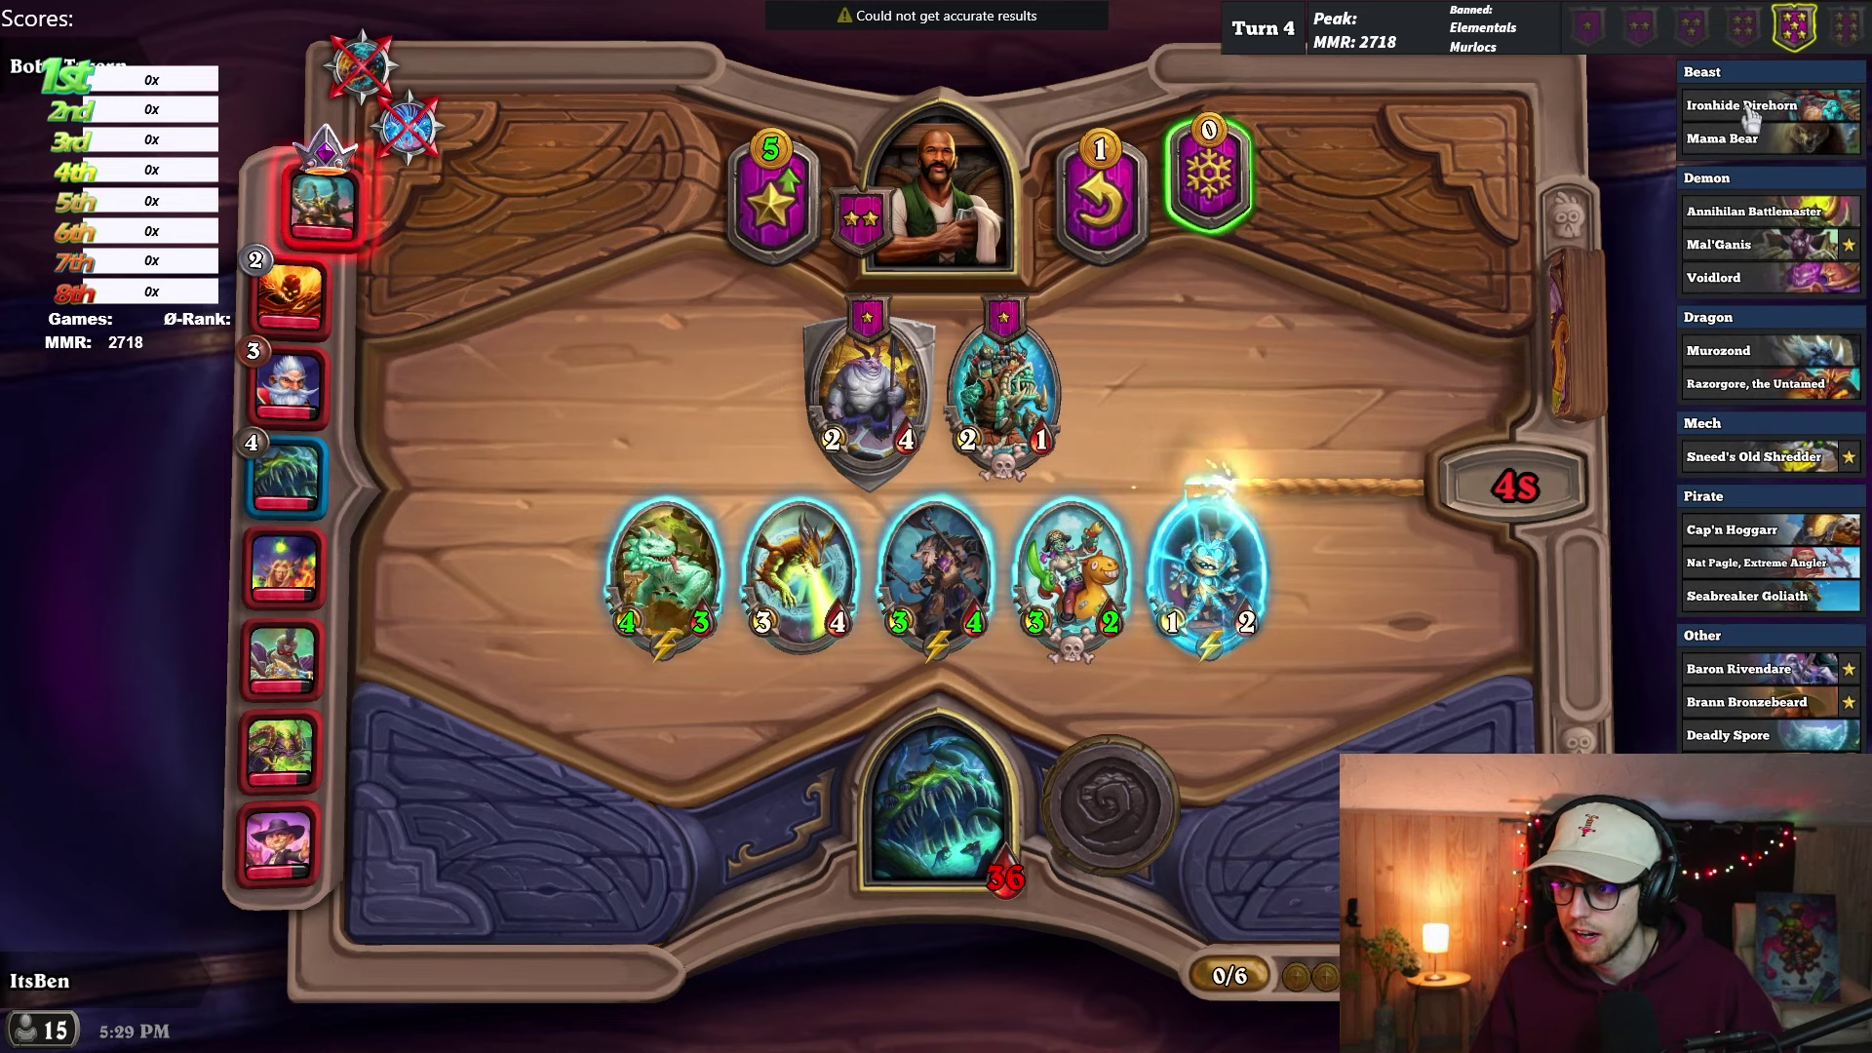
{"action": "mouse_move", "coordinate": [1733, 157]}
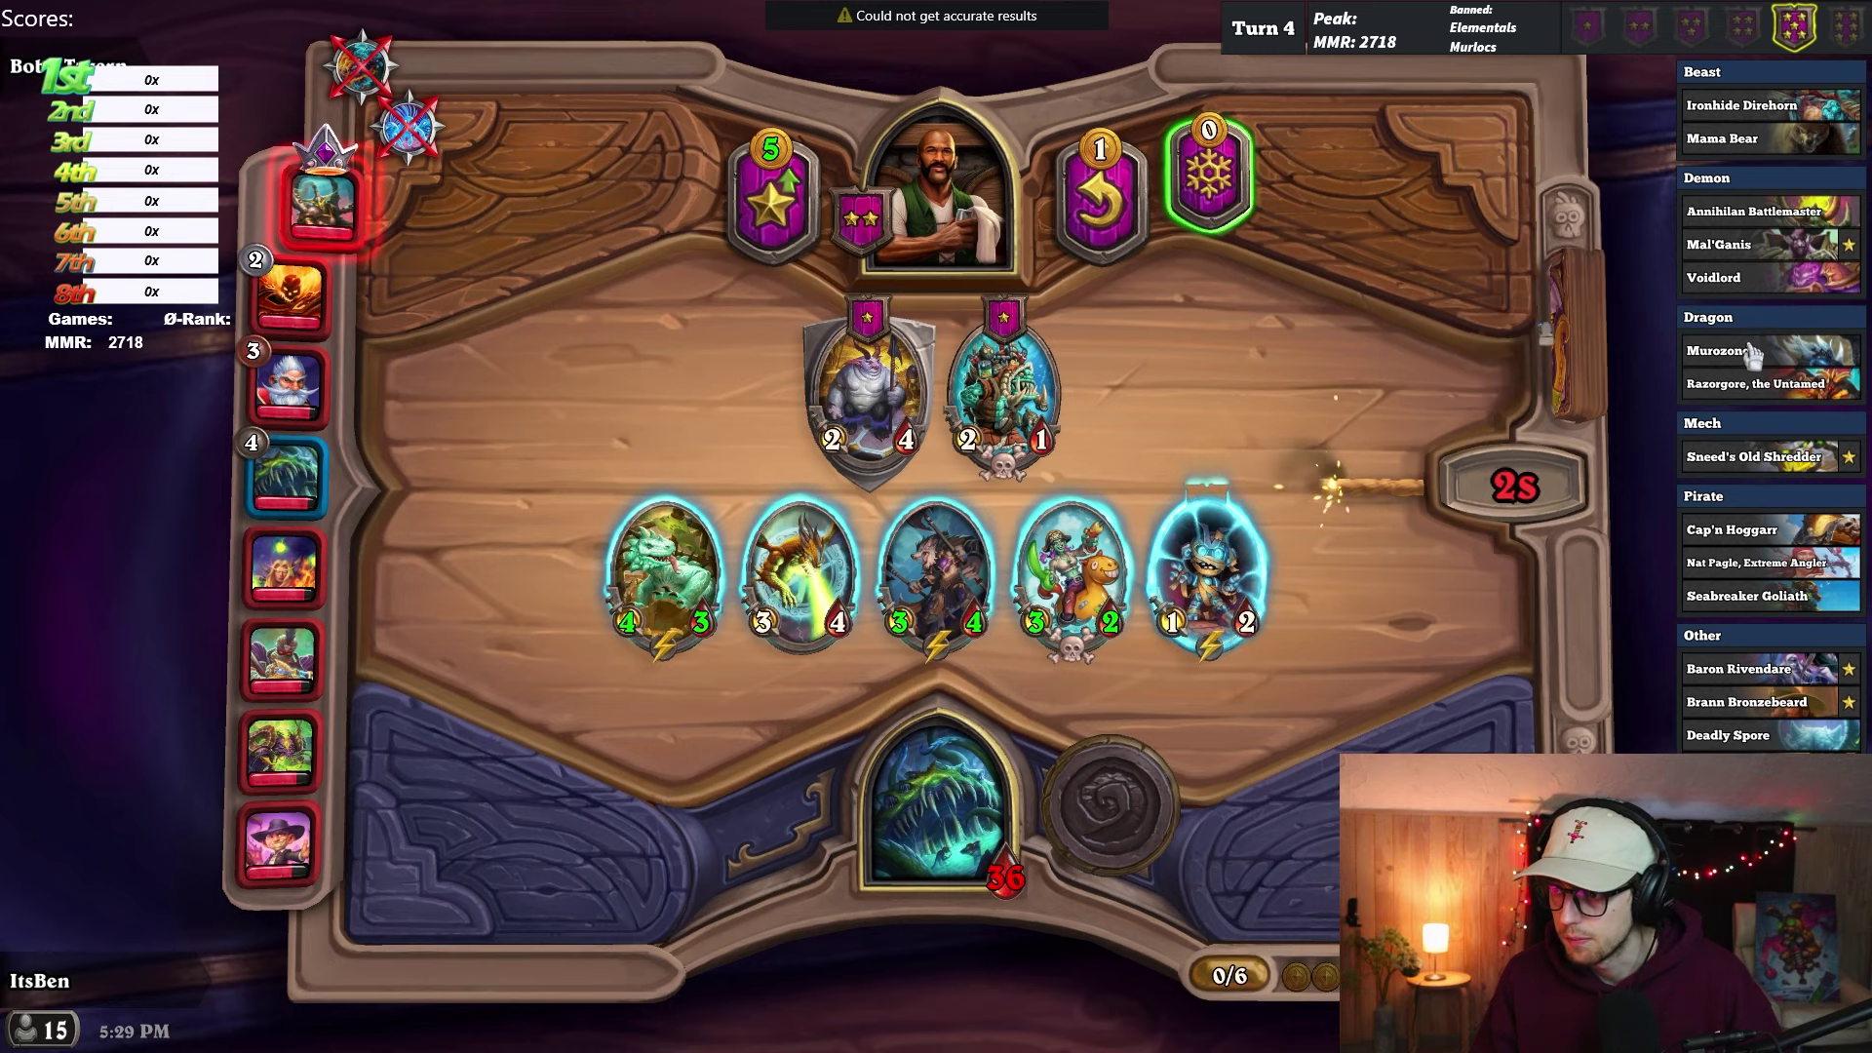
{"action": "mouse_move", "coordinate": [1761, 455]}
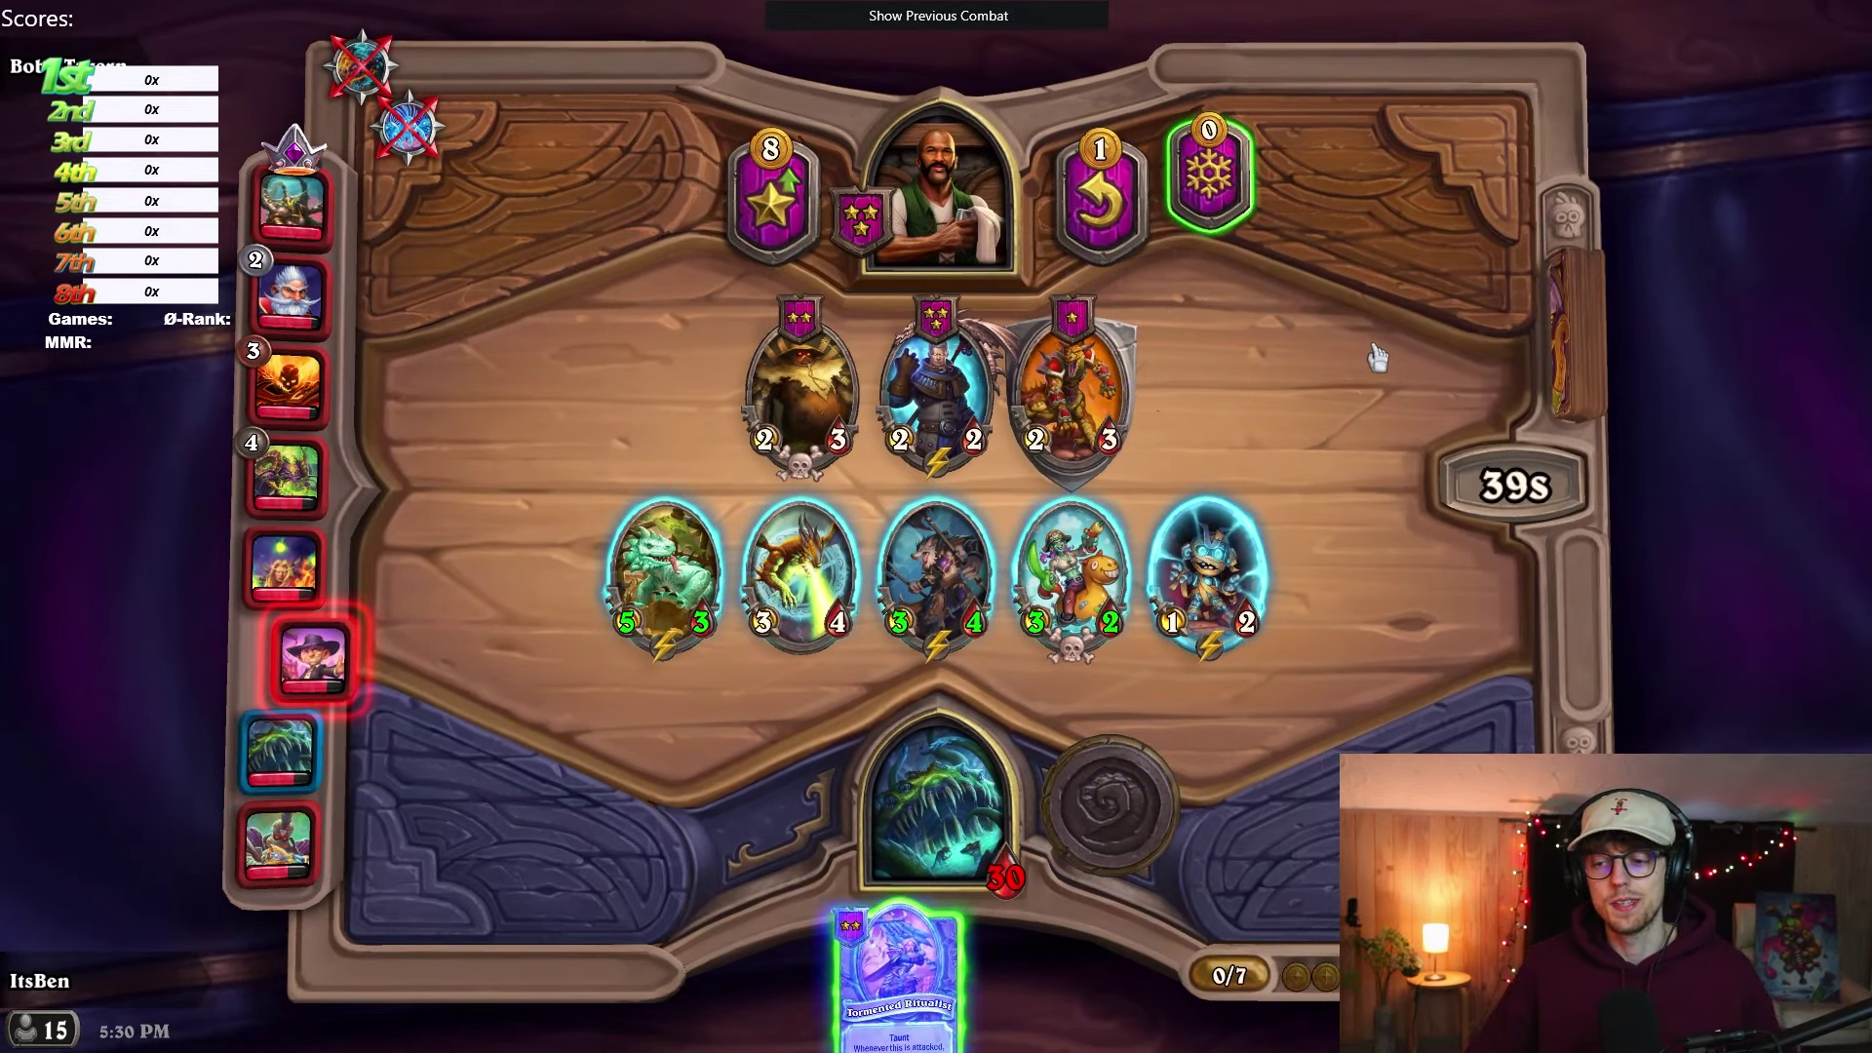
Step: Play Tormented Ritualist onto the board directly after Pack Leader
{"action": "left_click_drag", "start_coordinate": [1060, 871], "coordinate": [1004, 576]}
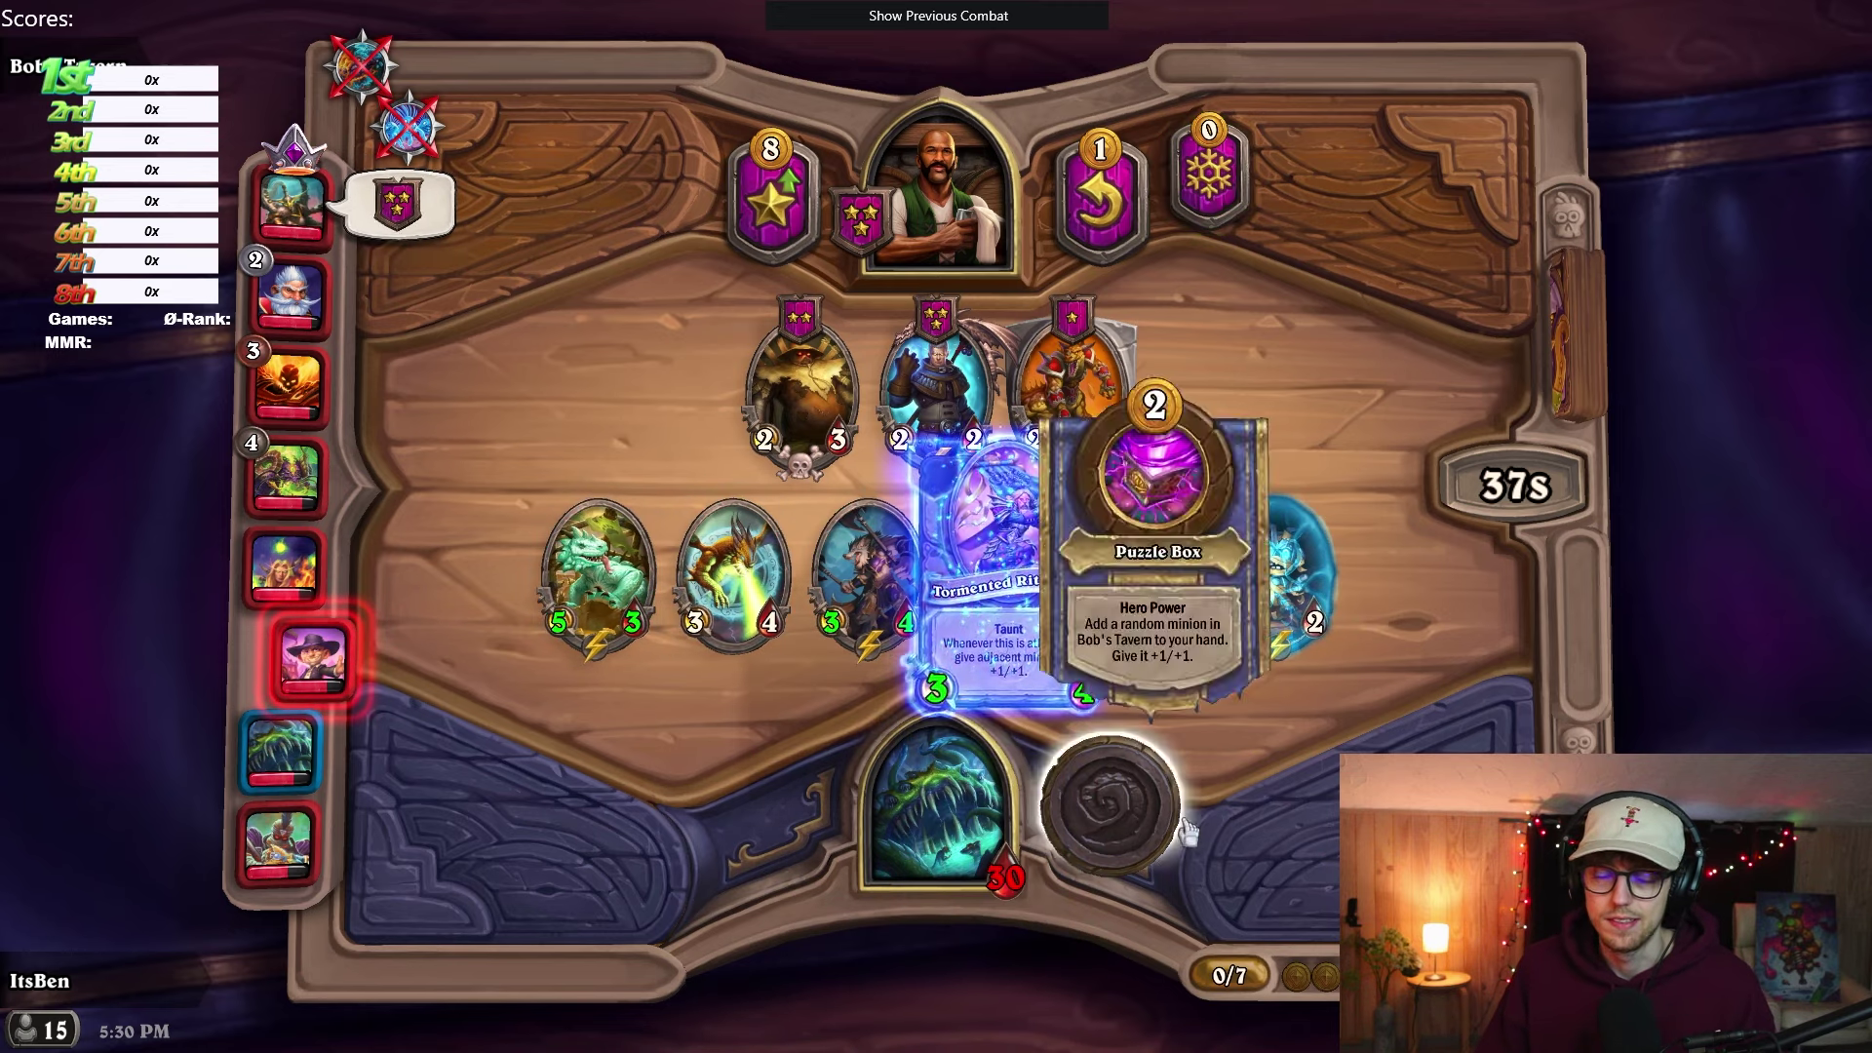